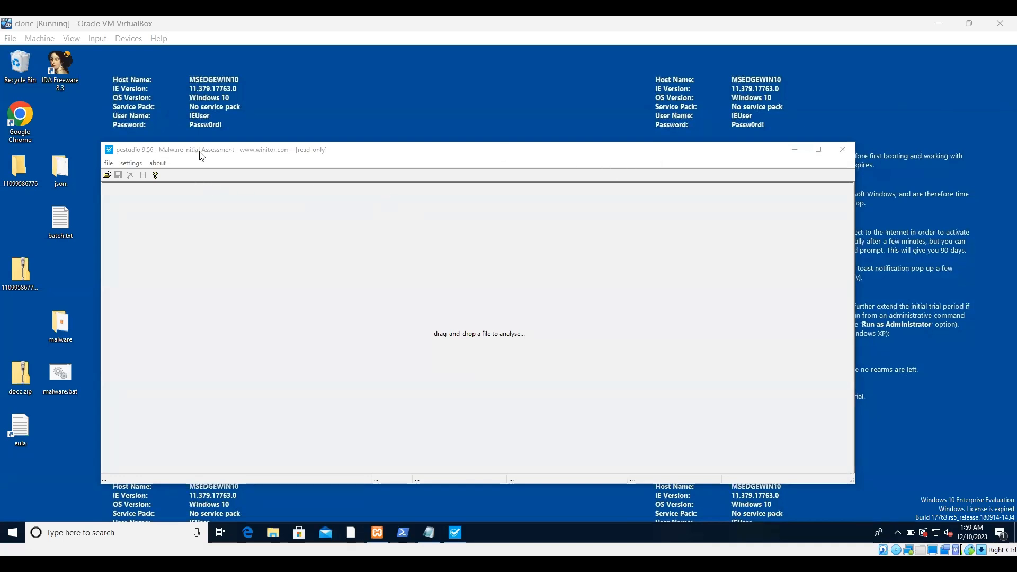
Step: Open malware.exe from the malware folder on the Desktop in pestudio for analysis
drag(403, 149, 415, 91)
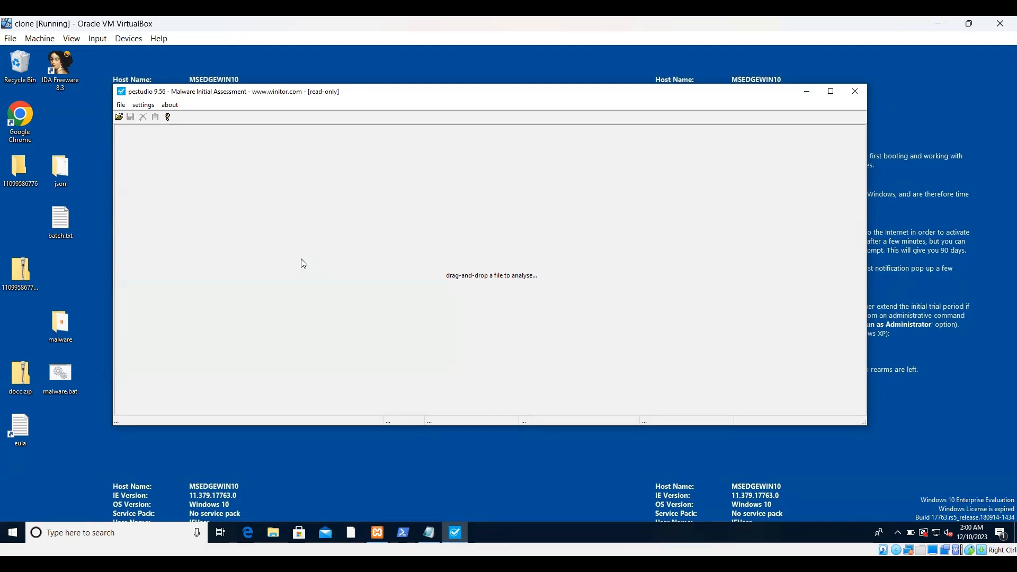
click(121, 105)
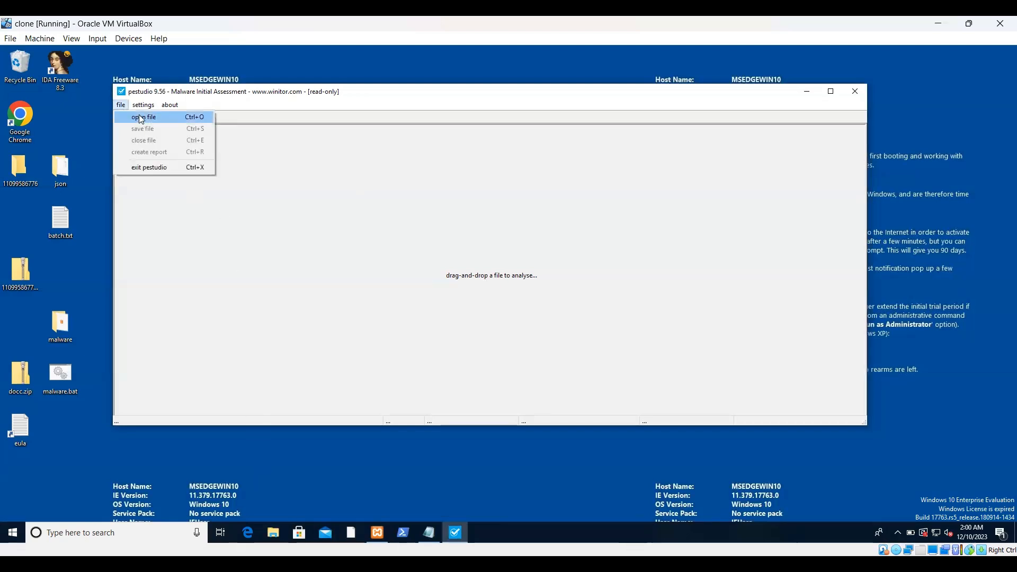
click(141, 117)
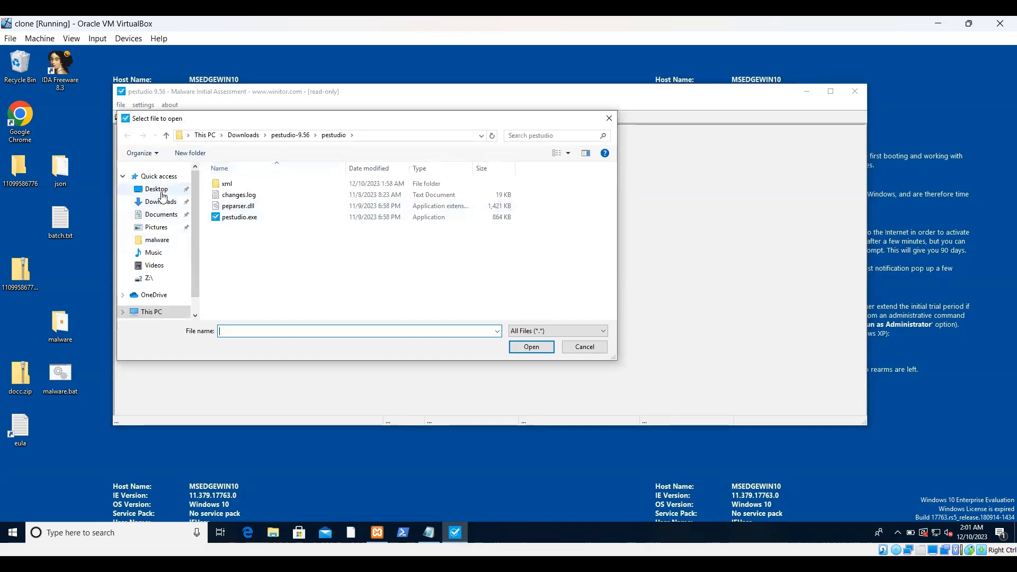
click(161, 215)
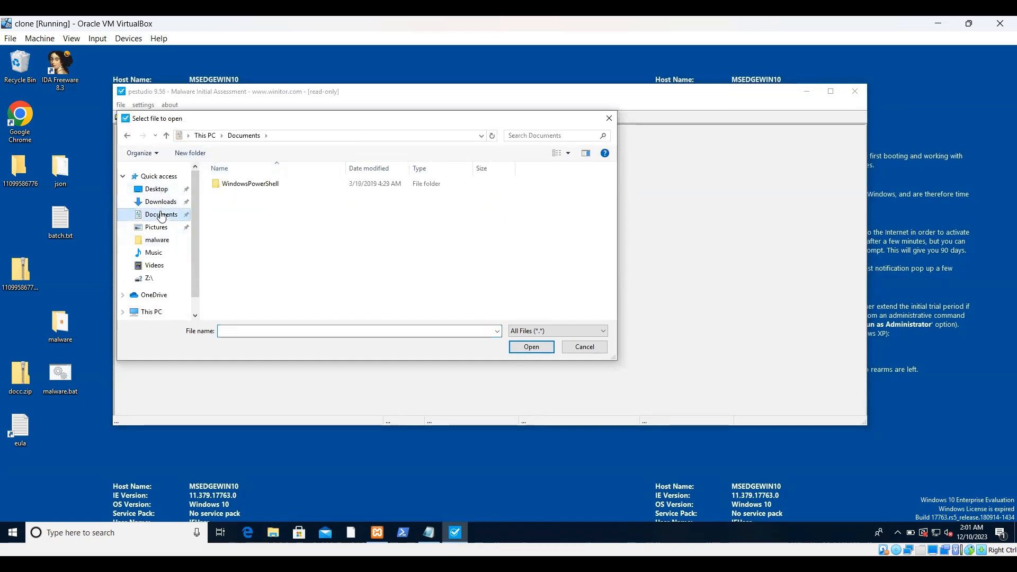
click(159, 177)
click(163, 190)
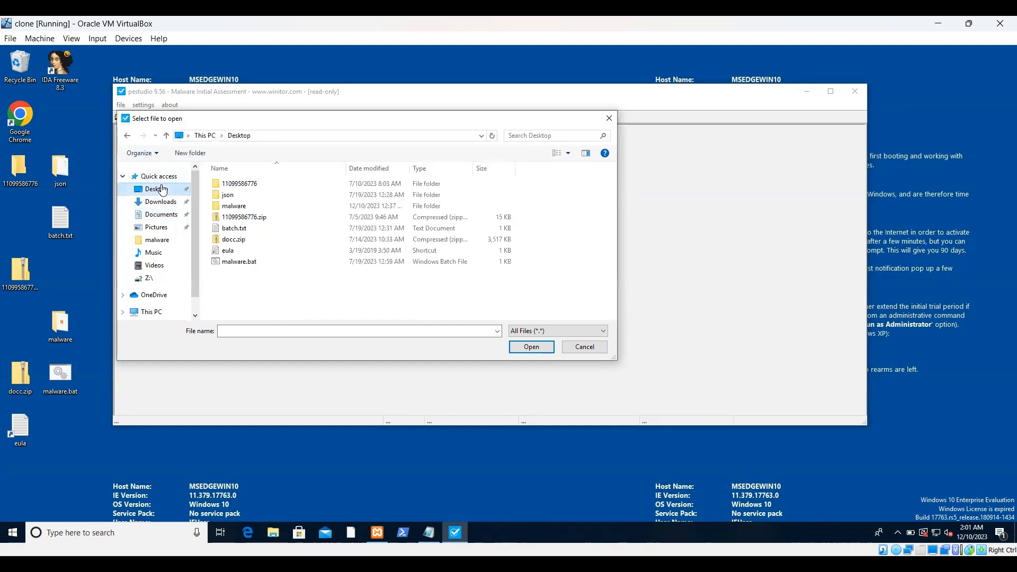
click(241, 207)
double_click(243, 210)
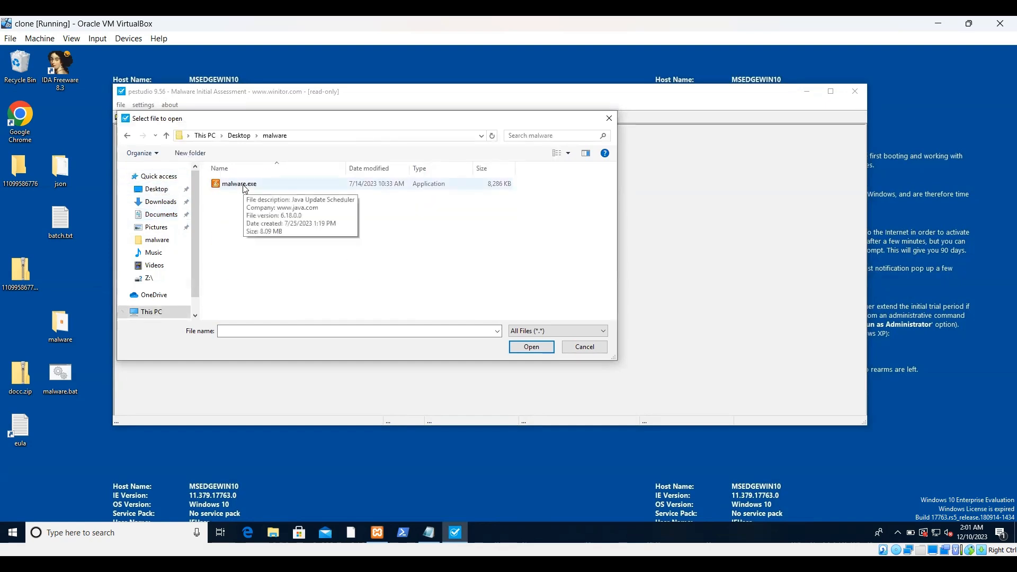
double_click(240, 184)
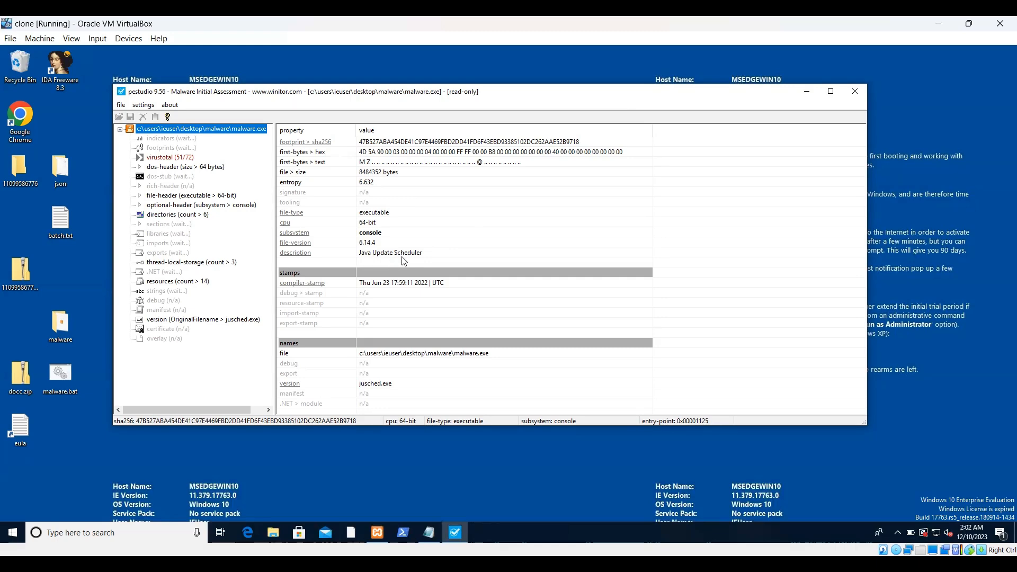
Step: Examine the sample's VirusTotal results, DOS header, file header, optional header, directories, thread-local storage and resources
click(181, 158)
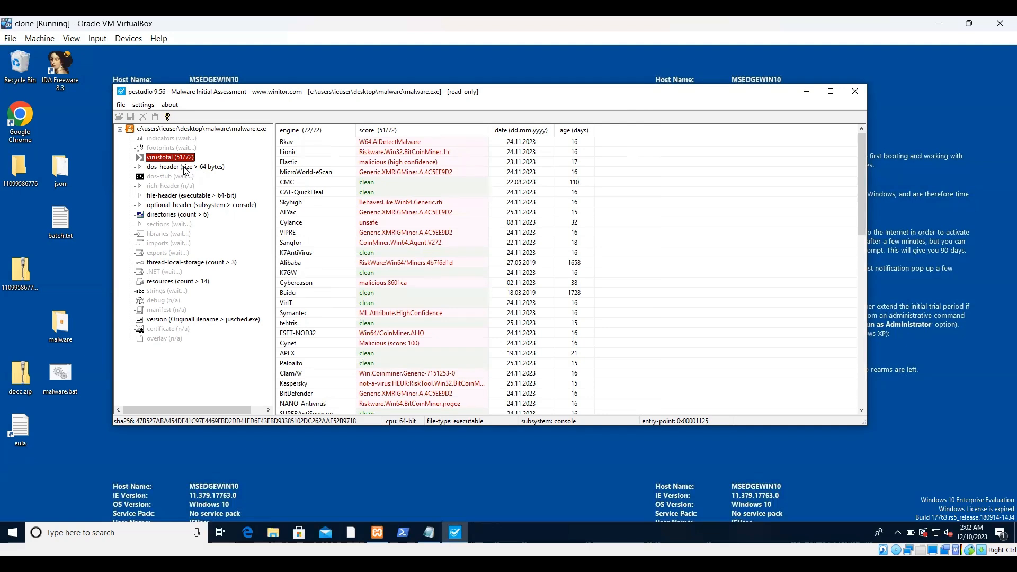
click(186, 168)
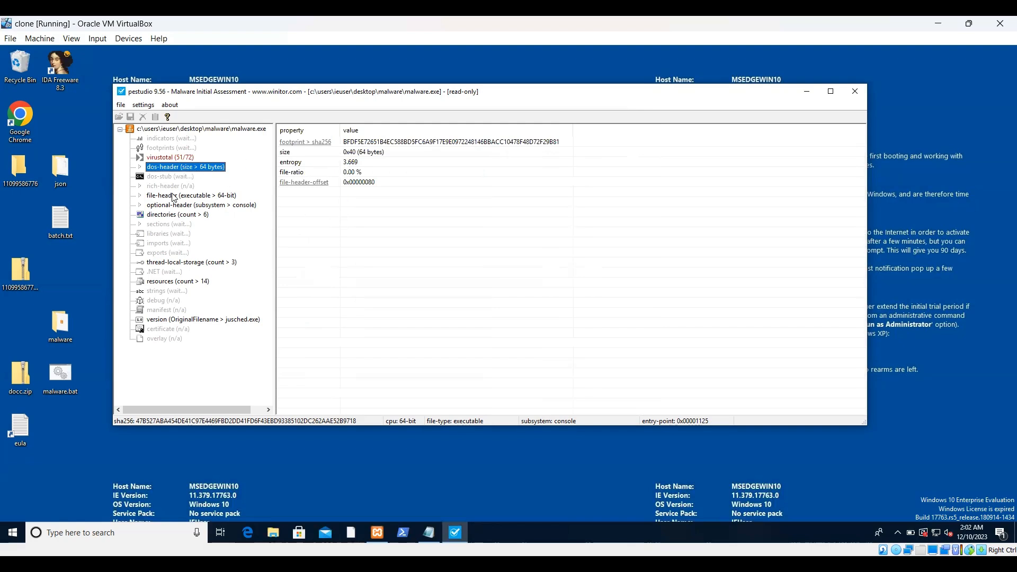
click(168, 197)
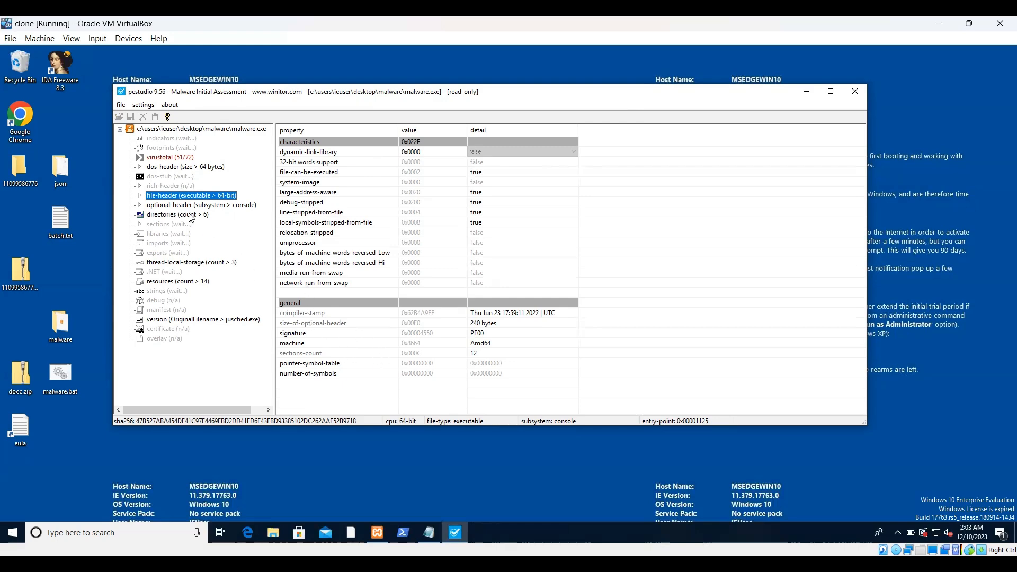
click(188, 209)
click(178, 216)
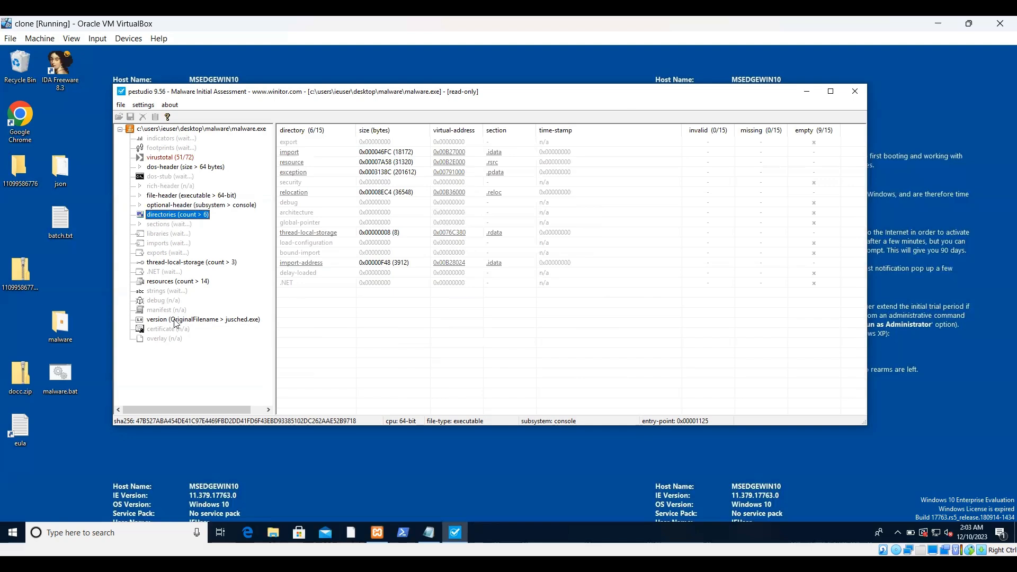
click(180, 264)
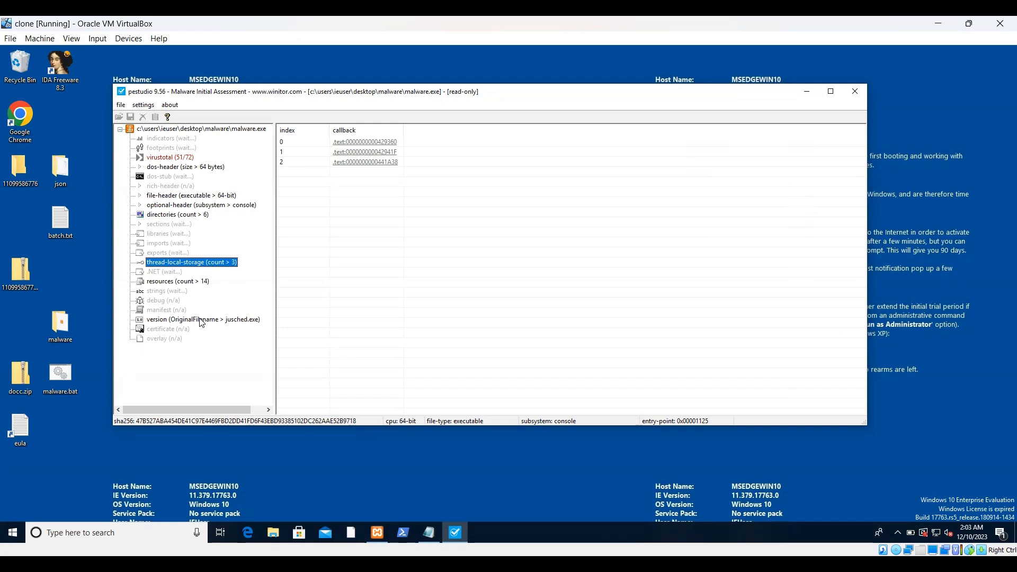
click(201, 282)
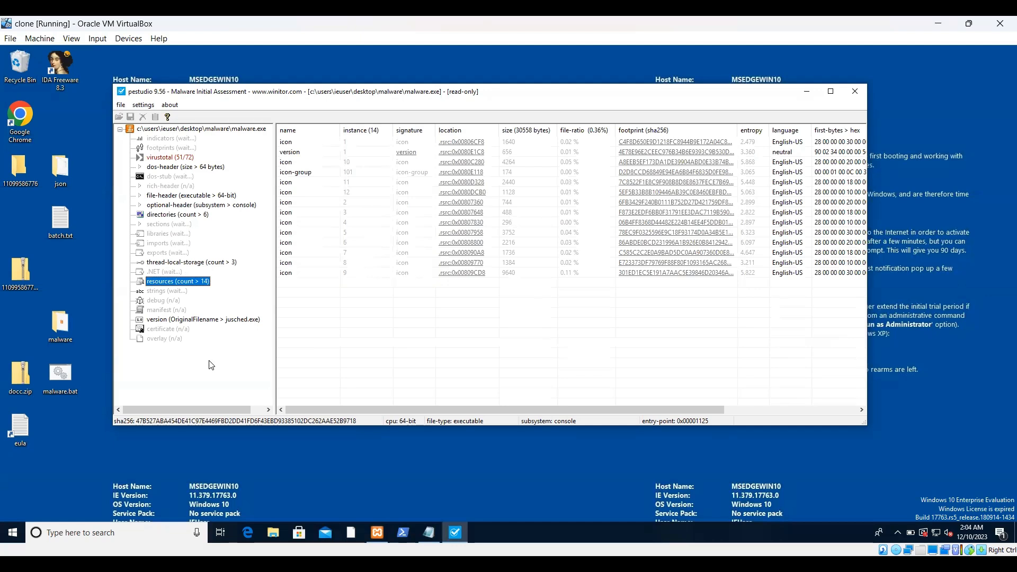
click(174, 265)
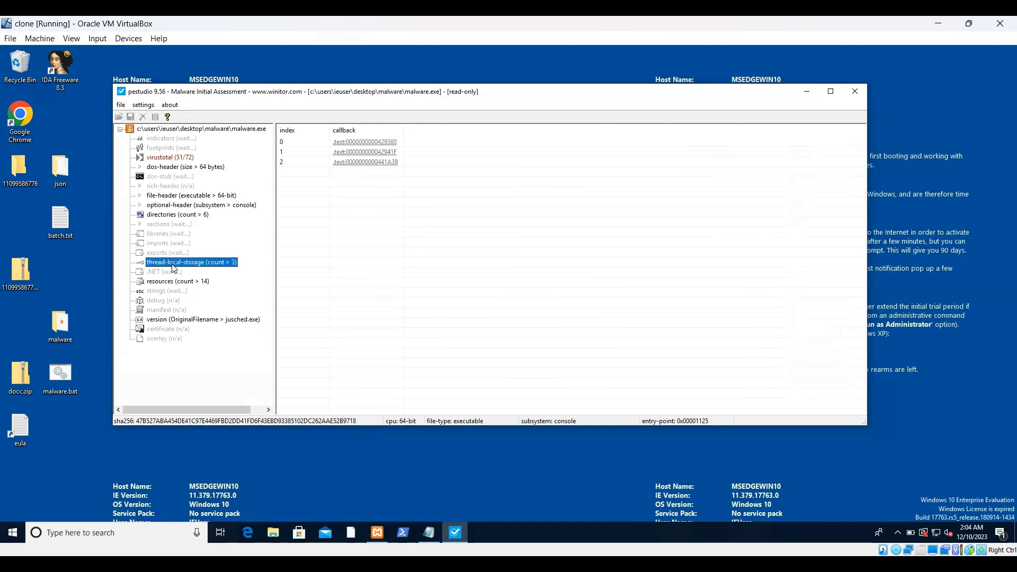
click(174, 215)
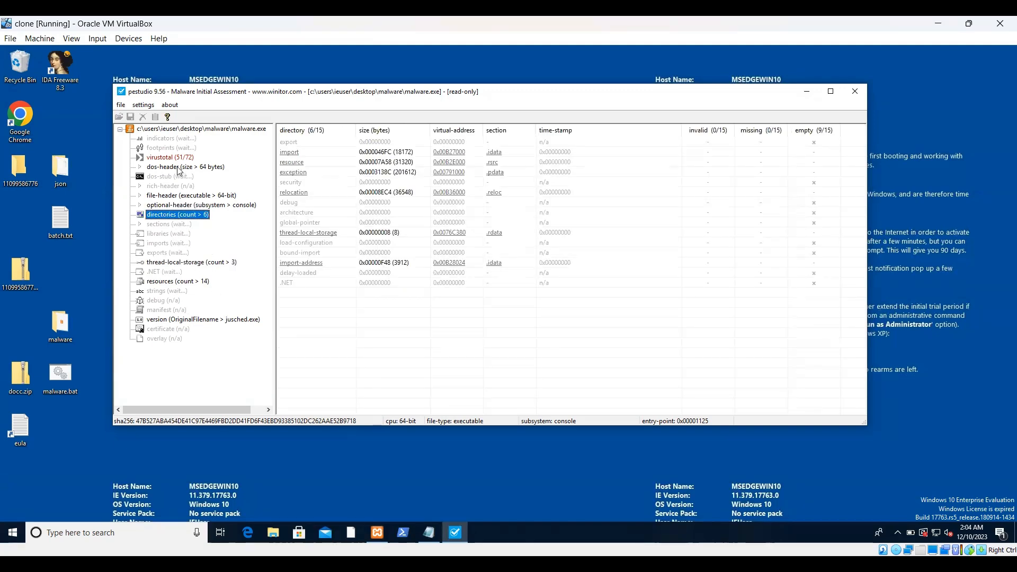
click(176, 294)
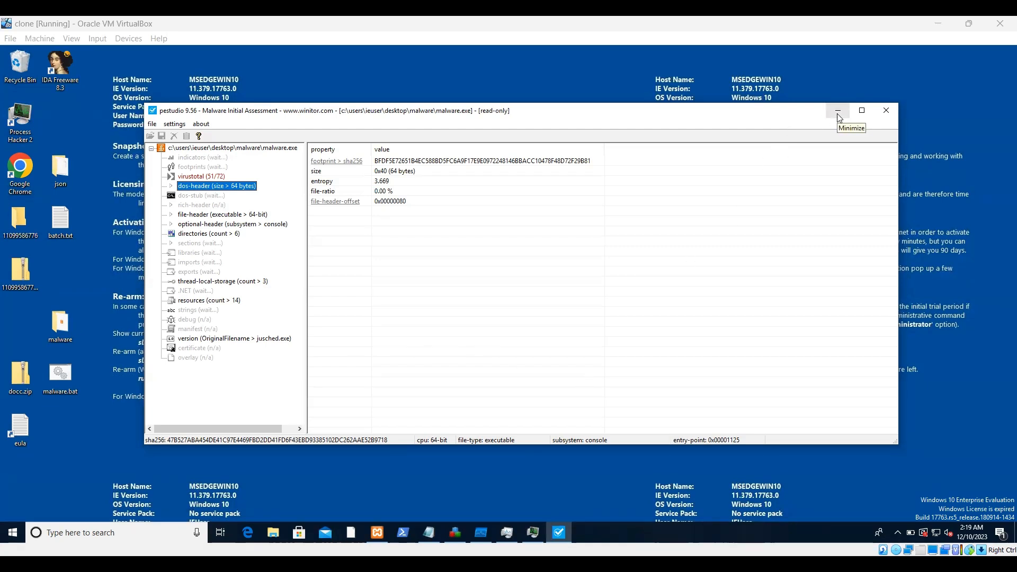
Step: Move the pestudio window aside and bring up Regshot, checking Process Monitor and Process Hacker before minimizing them
drag(720, 117, 834, 271)
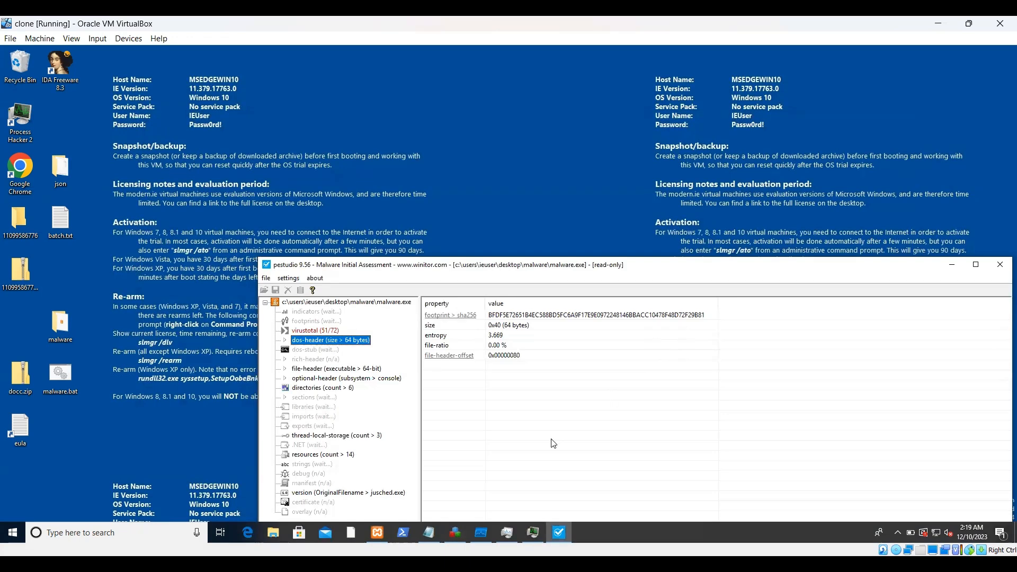
click(457, 534)
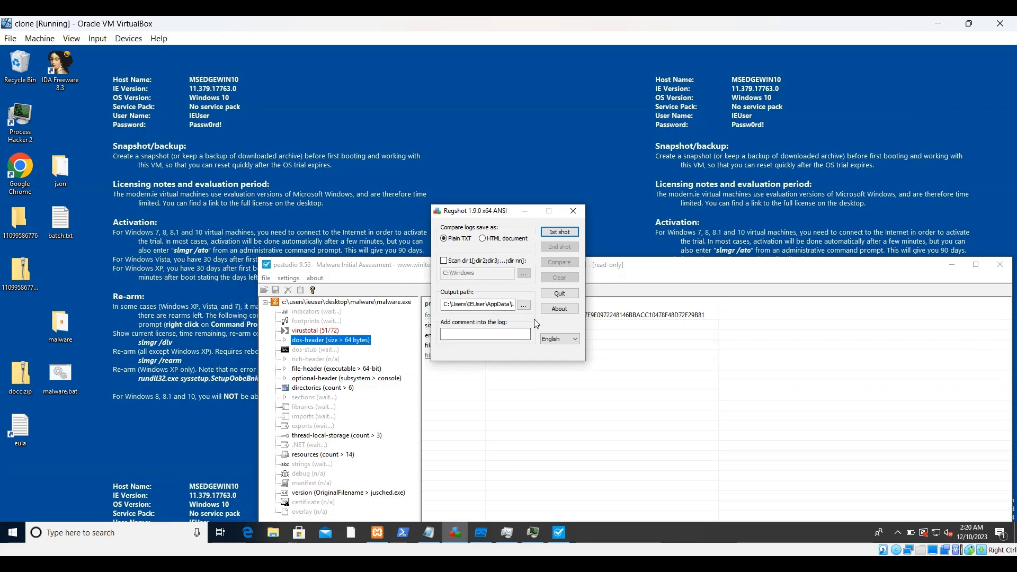
click(481, 533)
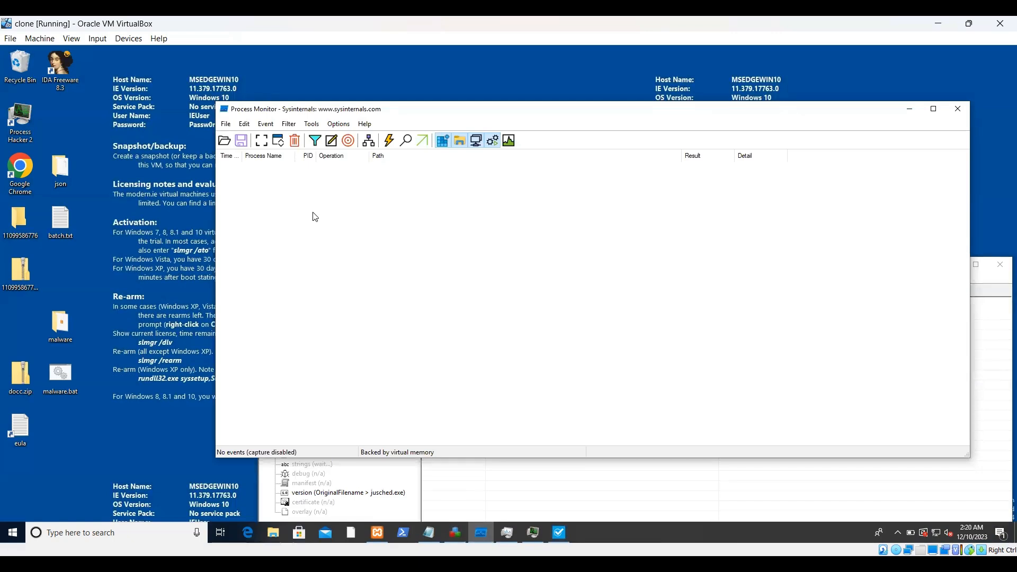
click(909, 109)
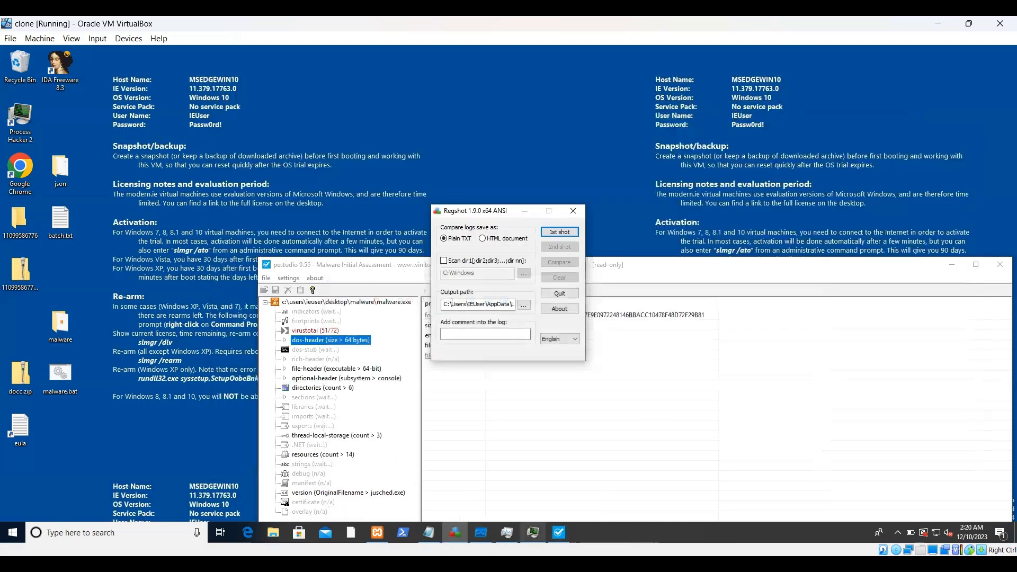
click(533, 532)
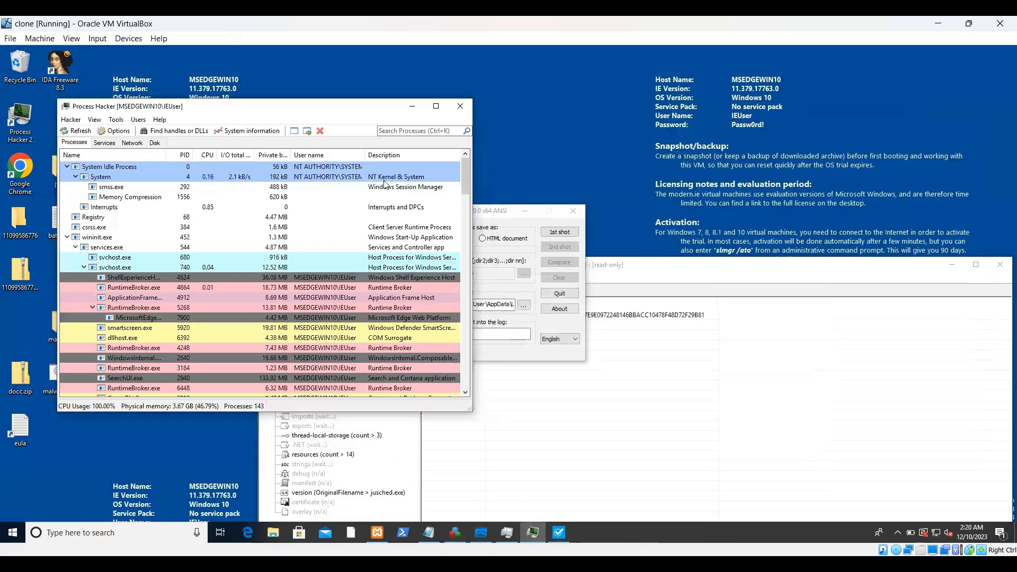
click(413, 107)
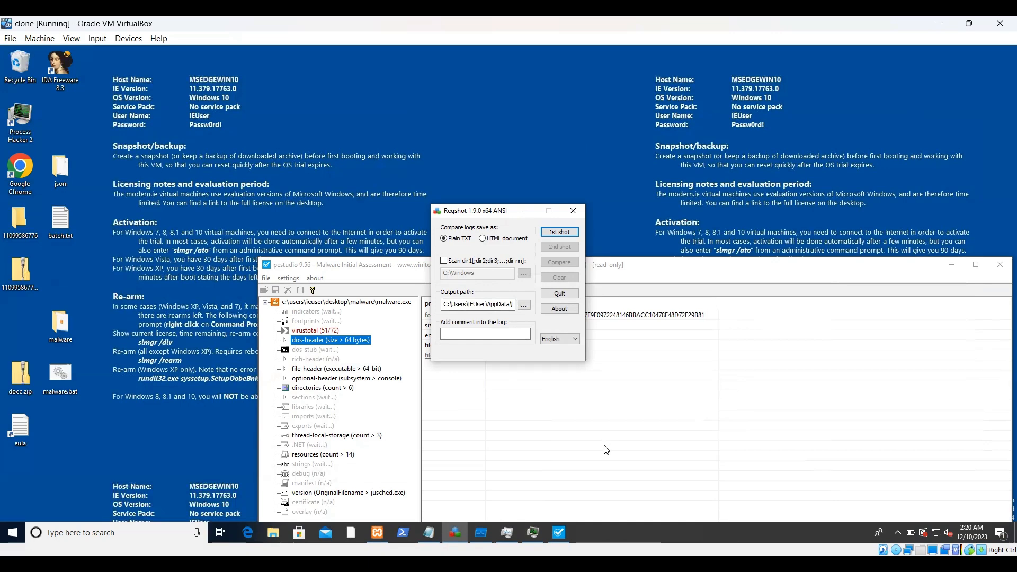
Step: Take the first registry snapshot in Regshot as the baseline
click(551, 234)
click(565, 238)
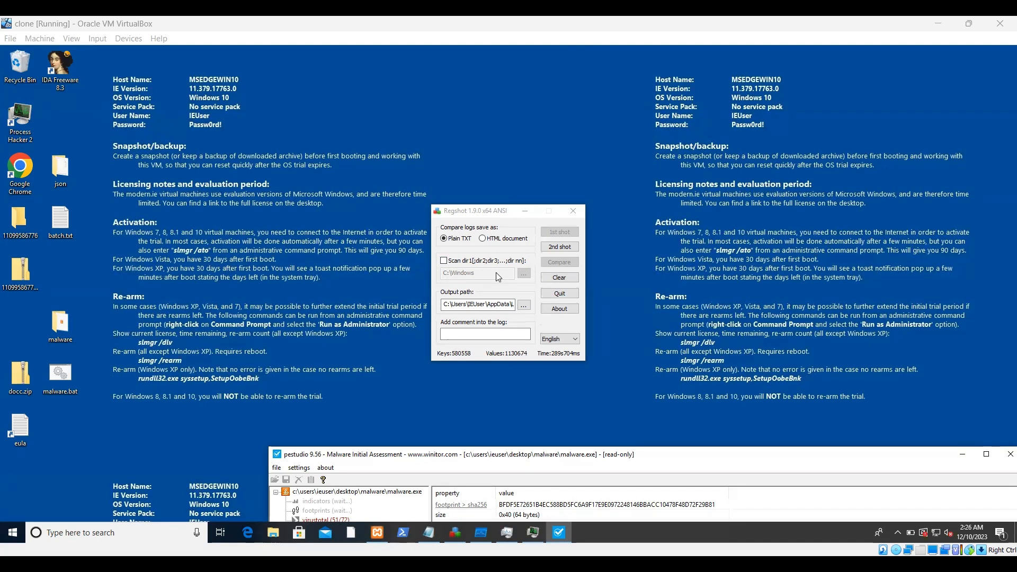
Step: Place the Process Hacker window beside Regshot, and start capturing events in Process Monitor
click(531, 533)
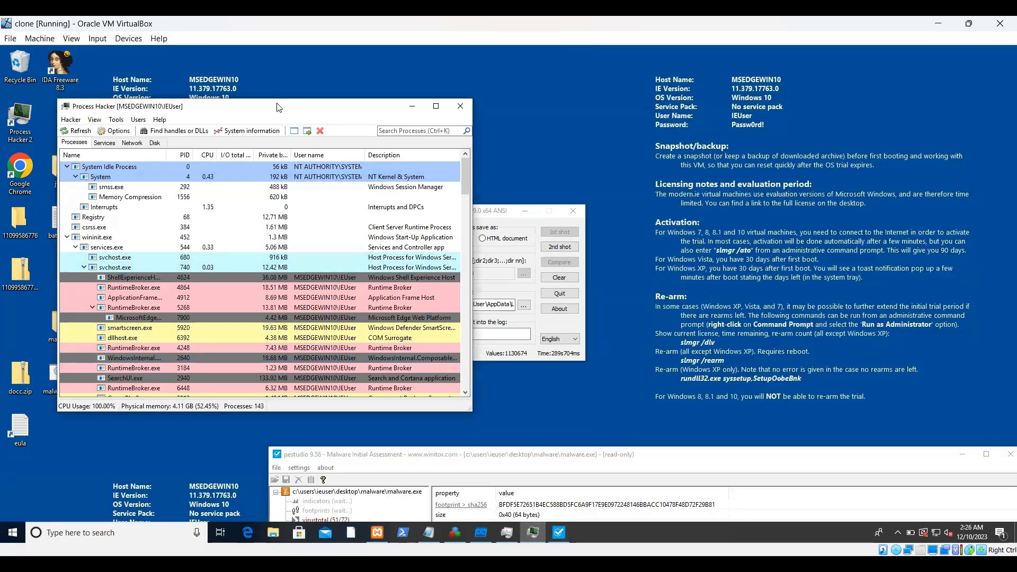
drag(280, 113, 812, 115)
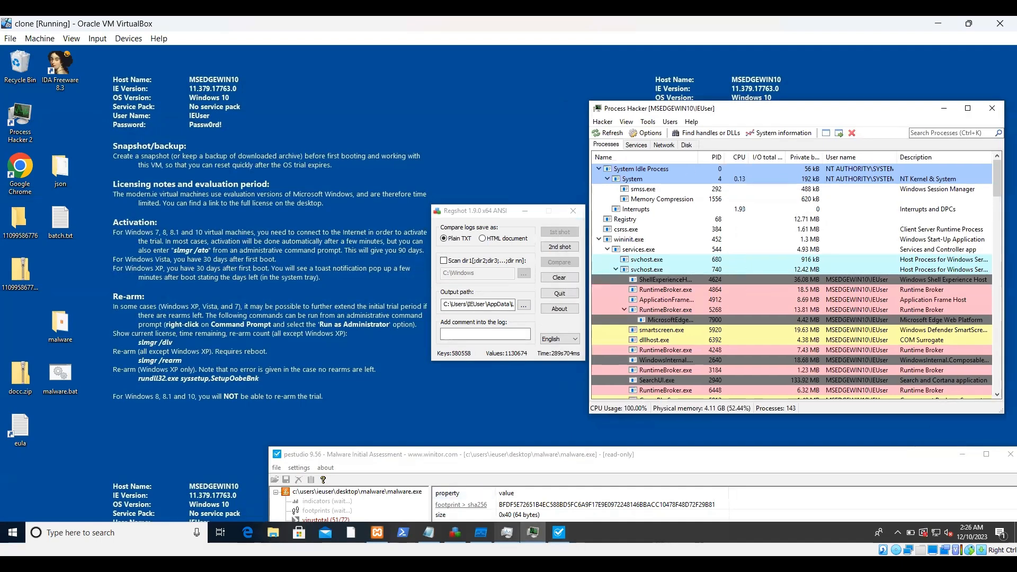
click(481, 533)
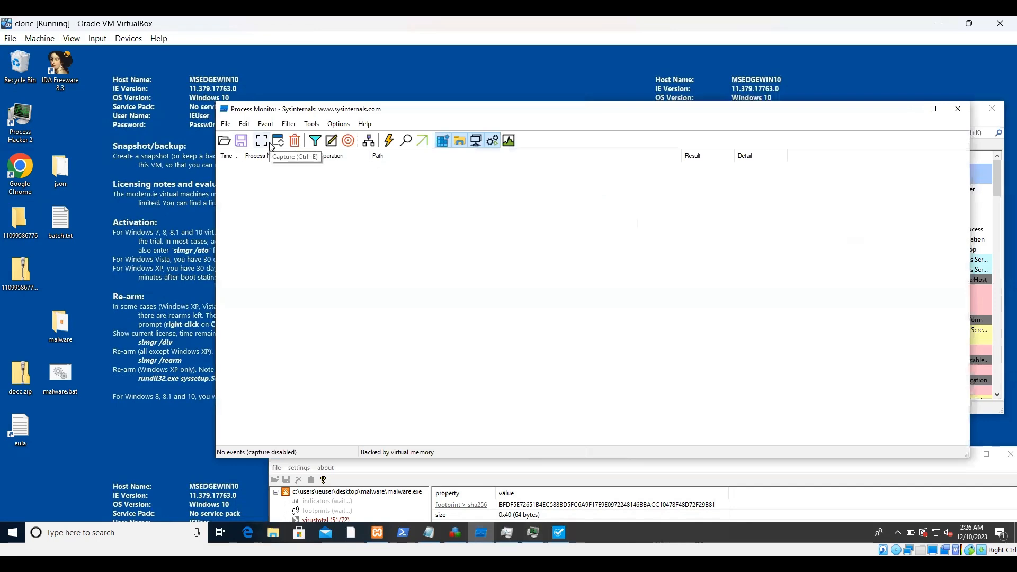
click(266, 144)
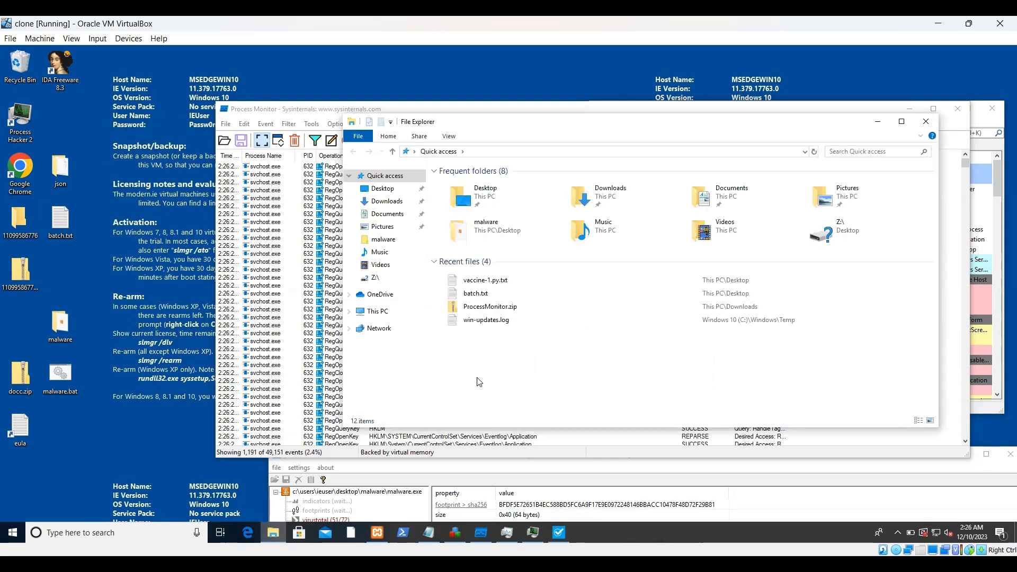
Step: Run malware.bat from the Desktop folder in File Explorer
click(384, 191)
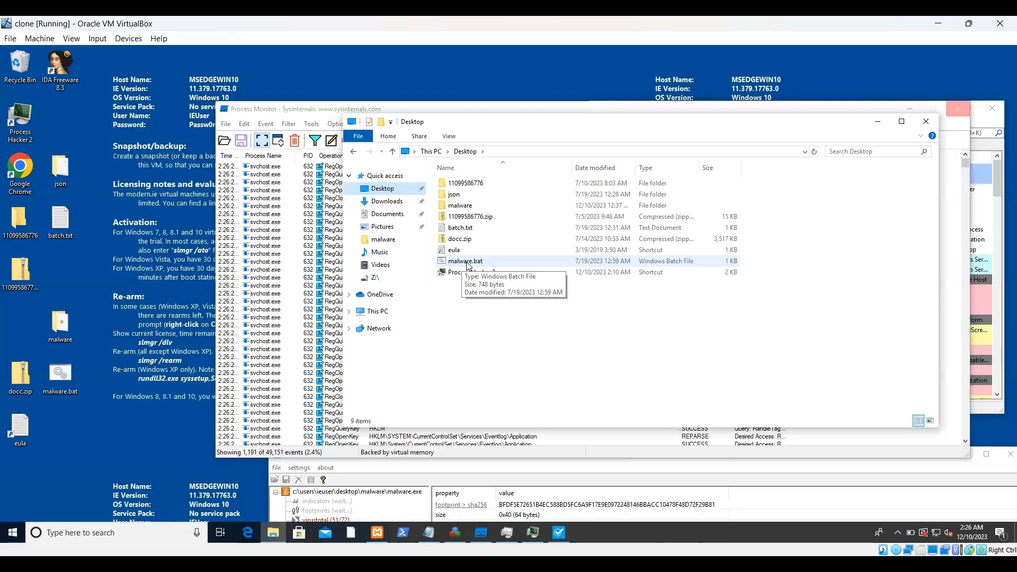
click(467, 265)
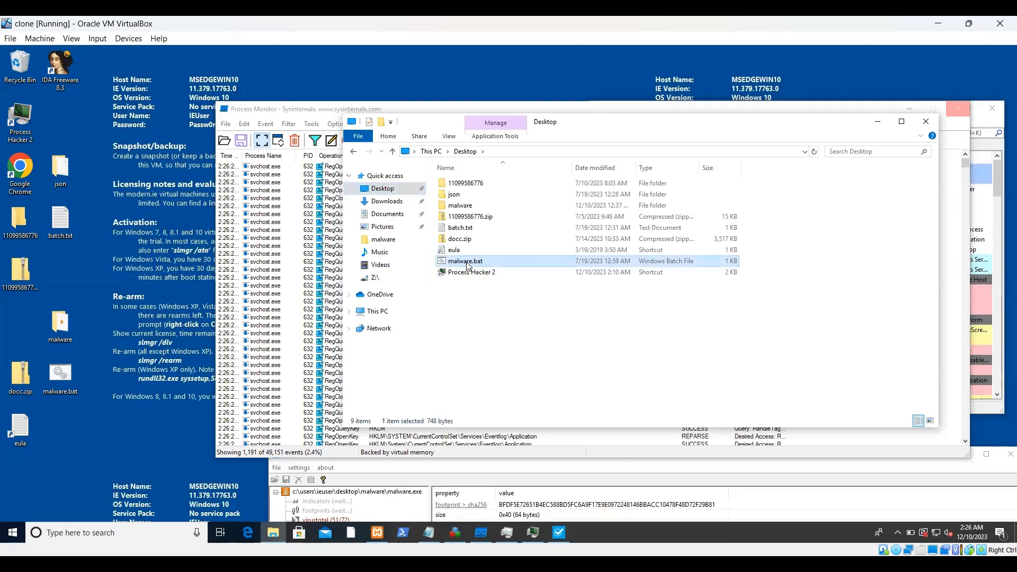
double_click(467, 265)
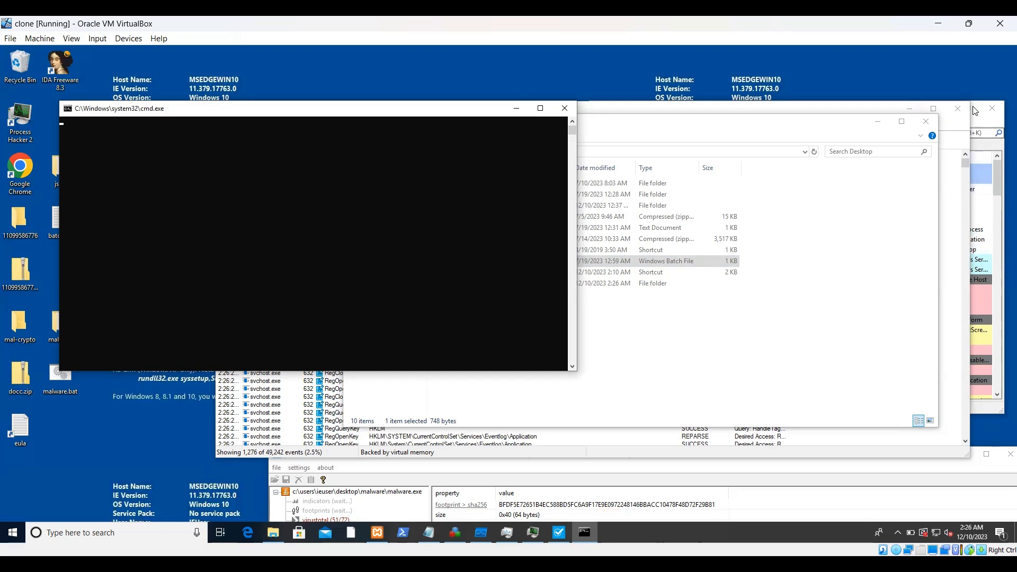
Step: Examine the Process Hacker process tree down to the cmd.exe entry and its child processes started by malware.bat
click(988, 127)
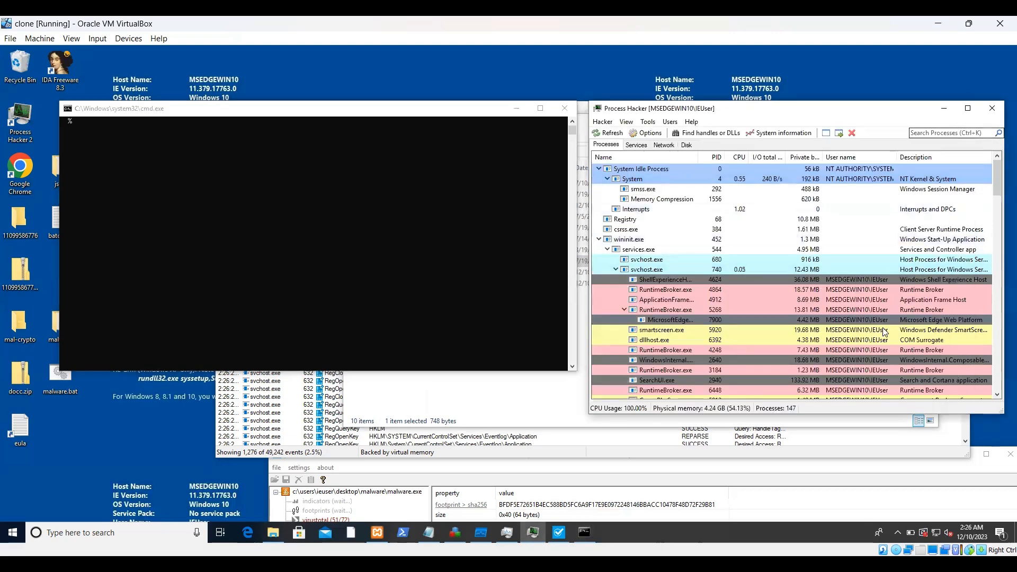
scroll(716, 351, down, 4)
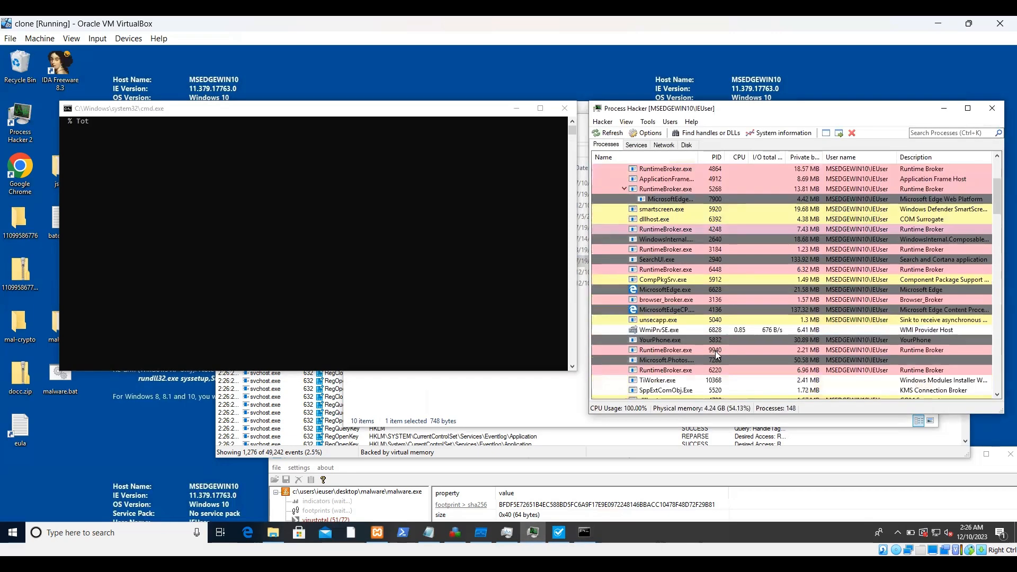
scroll(716, 354, down, 6)
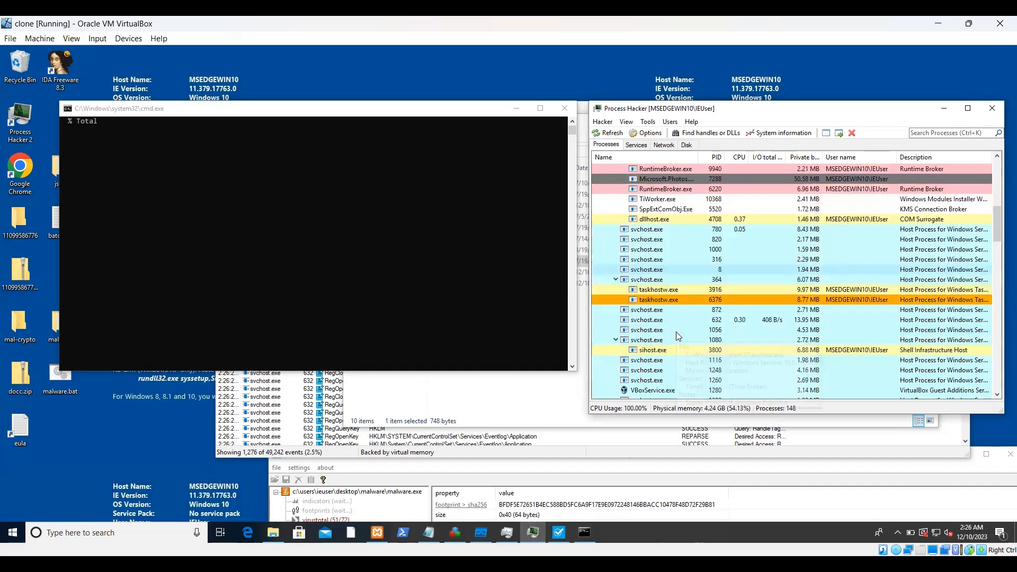
scroll(676, 334, down, 3)
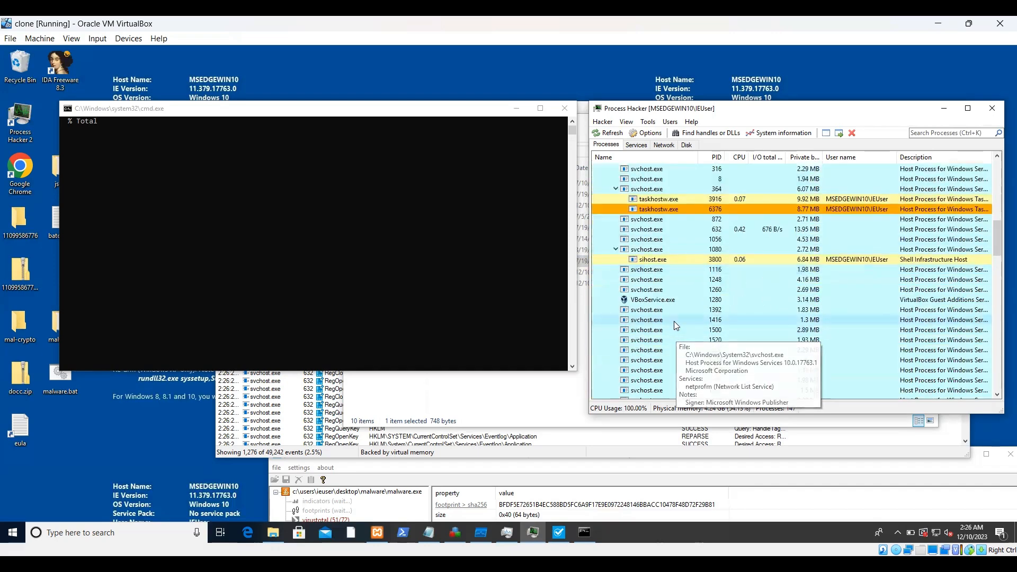
scroll(676, 325, down, 8)
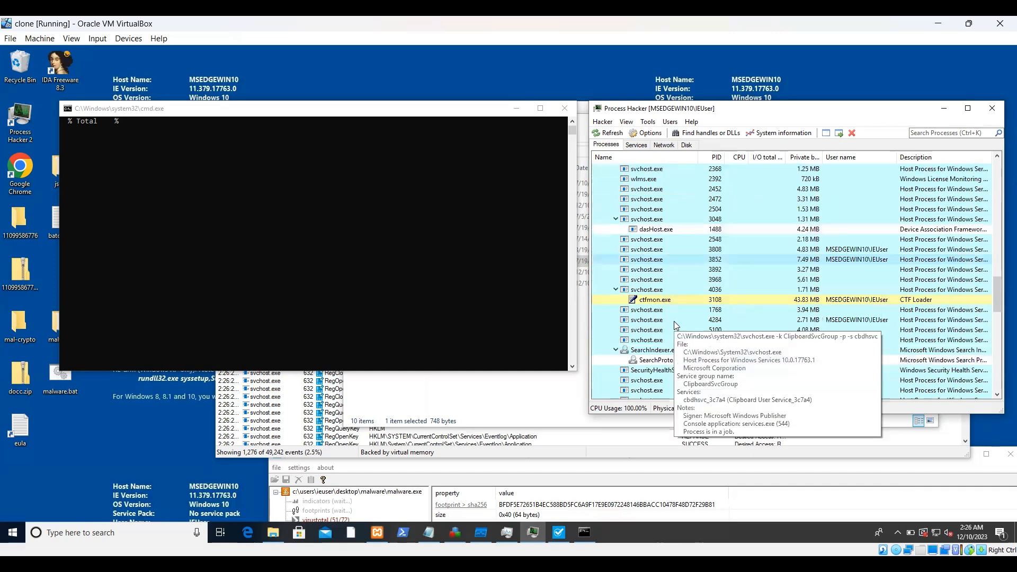
scroll(676, 324, down, 3)
drag(1001, 316, 1002, 337)
scroll(1002, 337, down, 4)
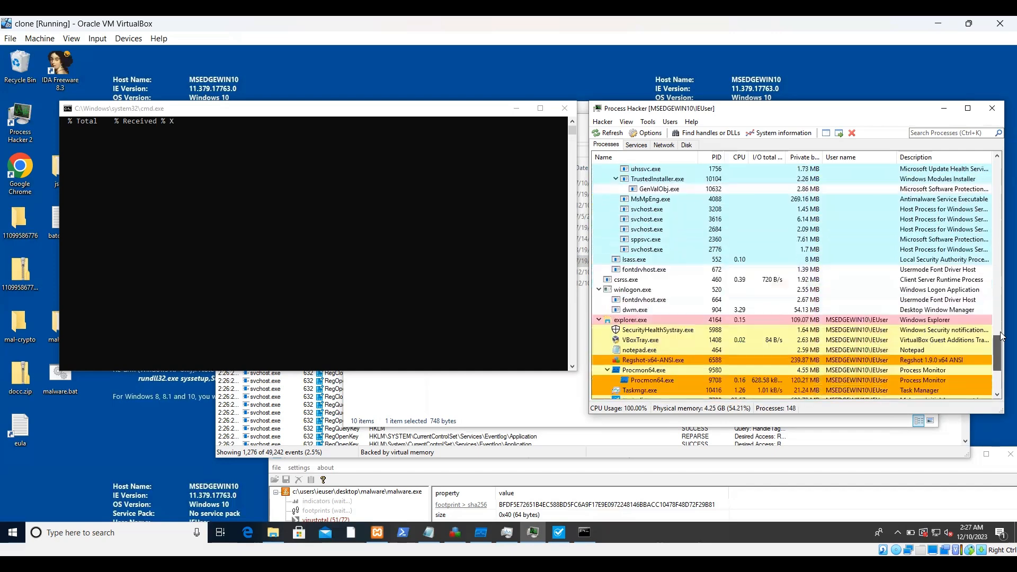
scroll(1001, 337, down, 2)
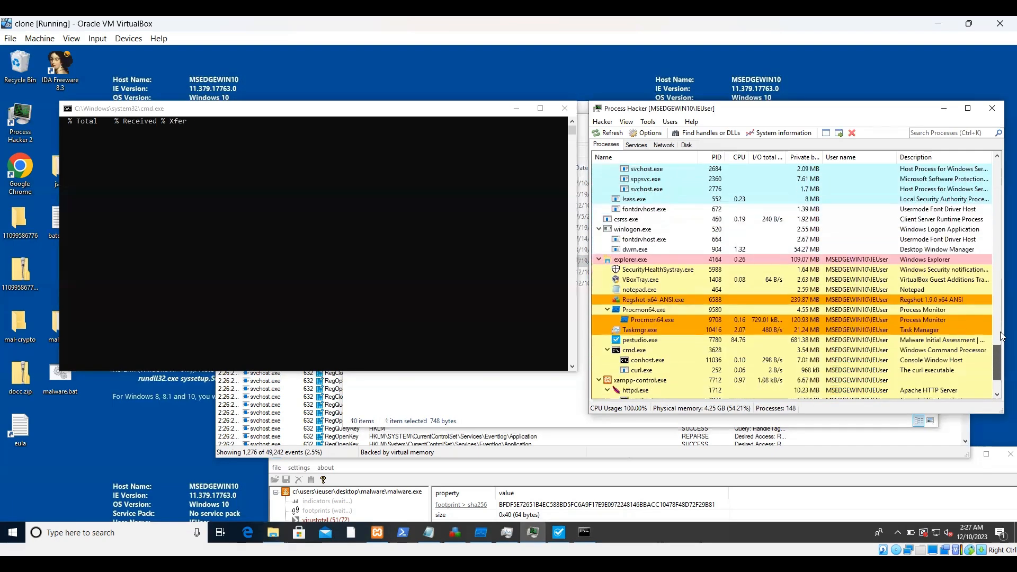
scroll(1001, 337, down, 2)
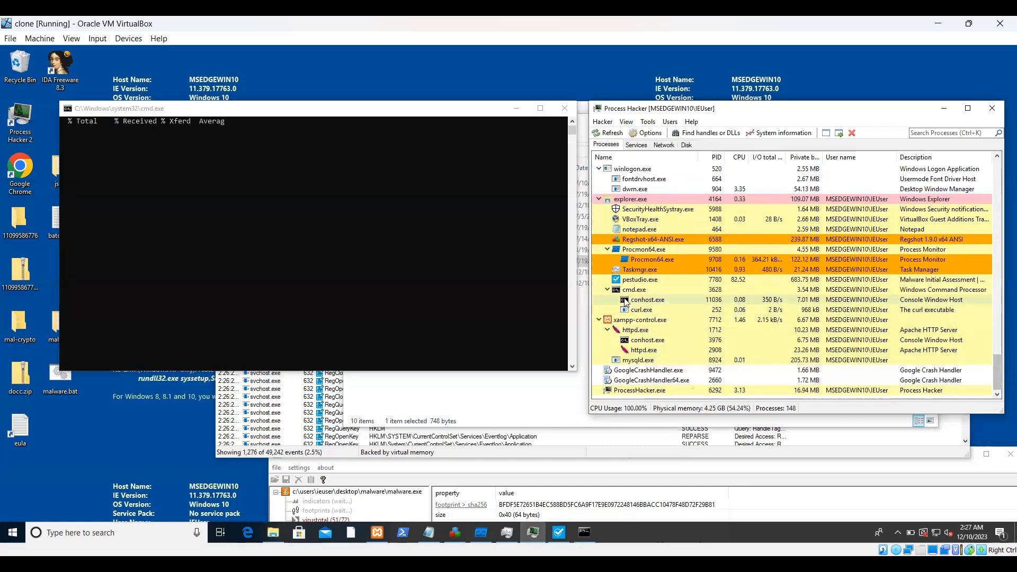
mouse_move(659, 314)
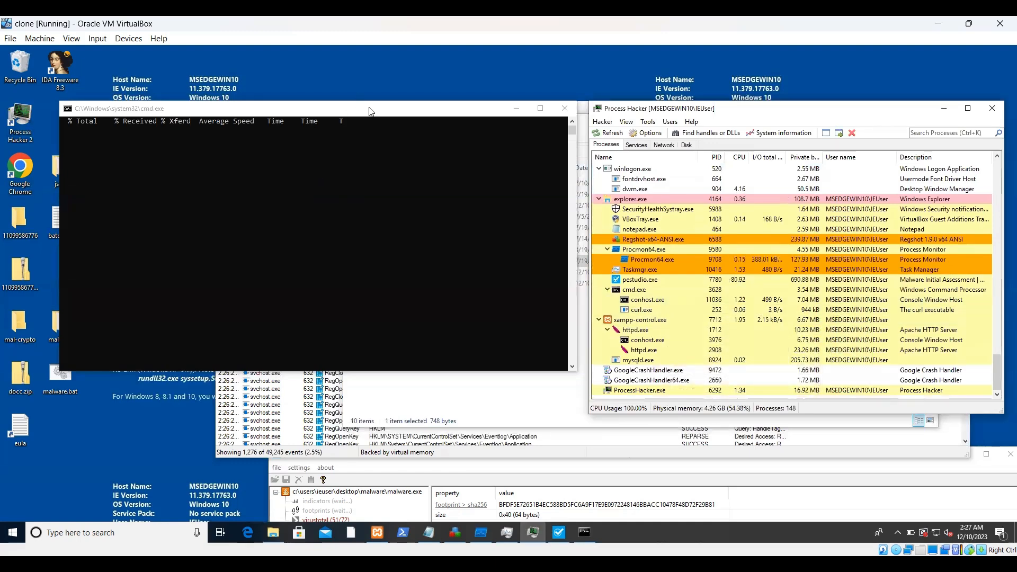
Step: Move the command window aside and check the contents of the Desktop's malware folder, minimizing File Explorer when done
drag(369, 112, 329, 115)
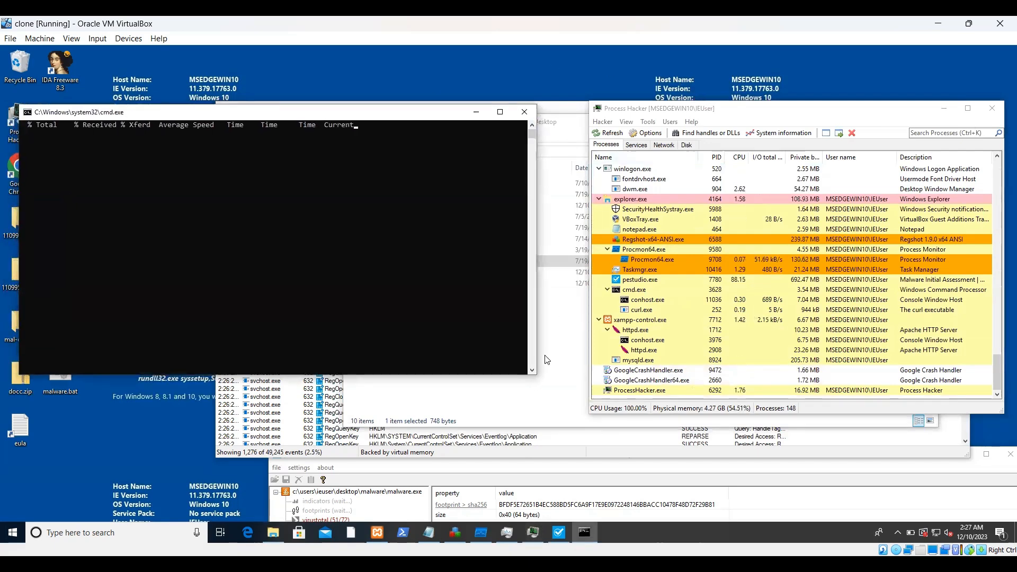
click(531, 396)
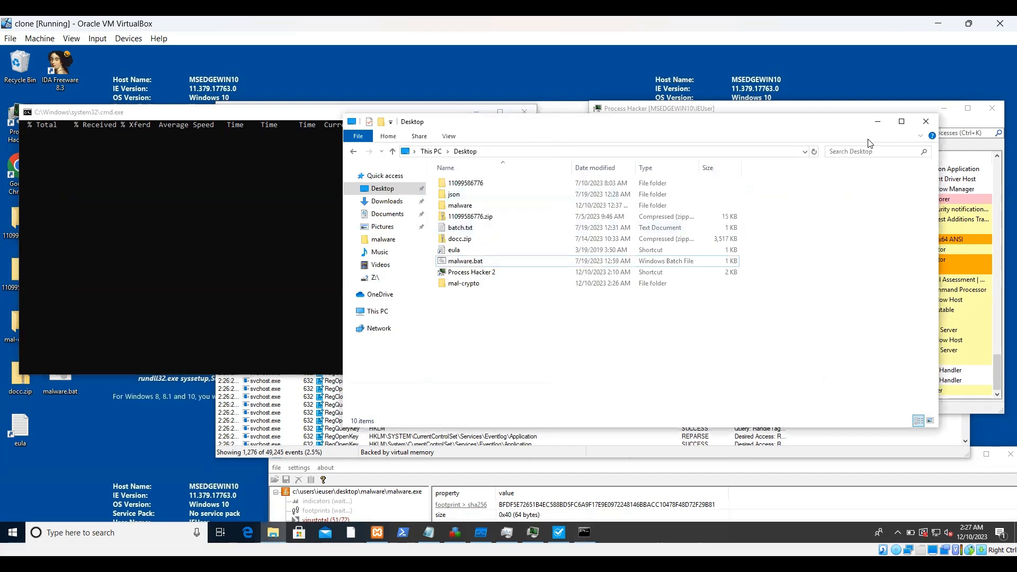
double_click(459, 207)
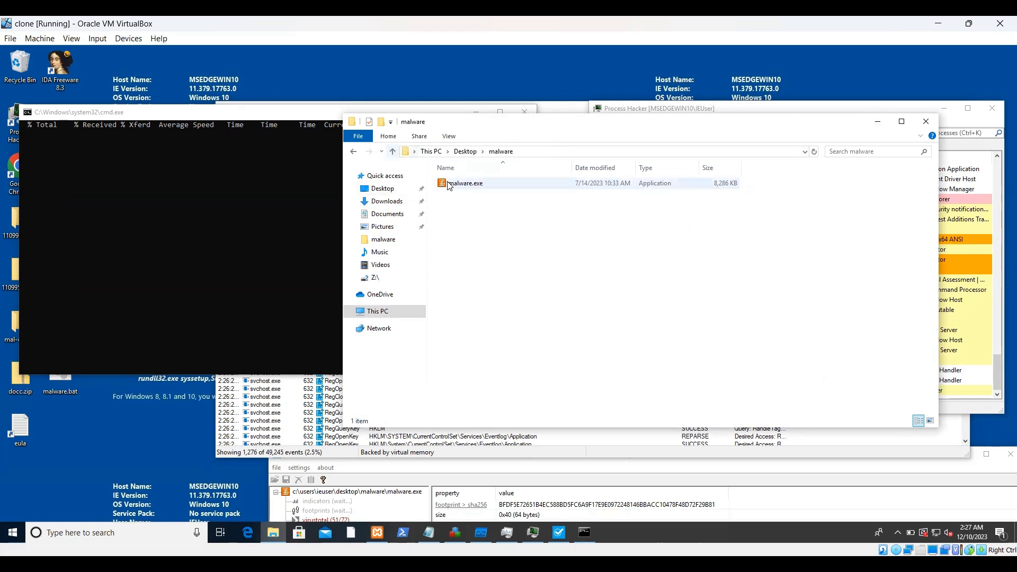
click(393, 152)
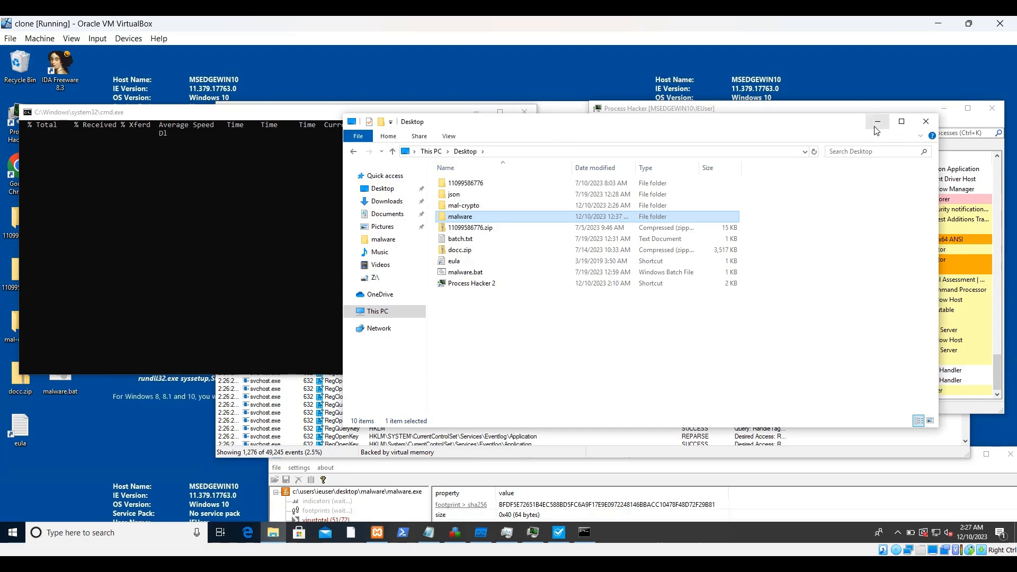
click(876, 123)
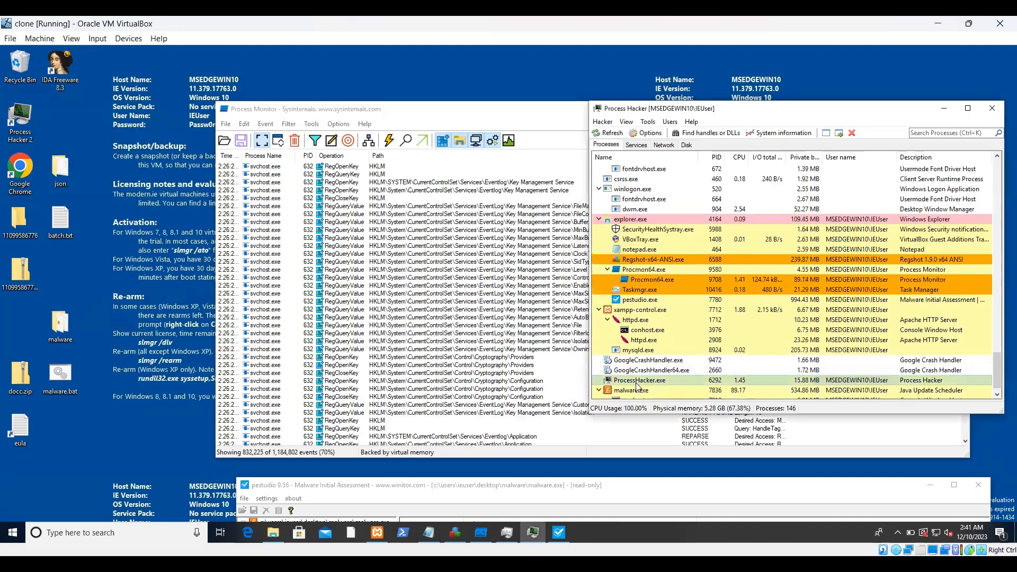
Step: Filter the Process Monitor events with an include rule for Process Name is malware.exe
mouse_move(638, 384)
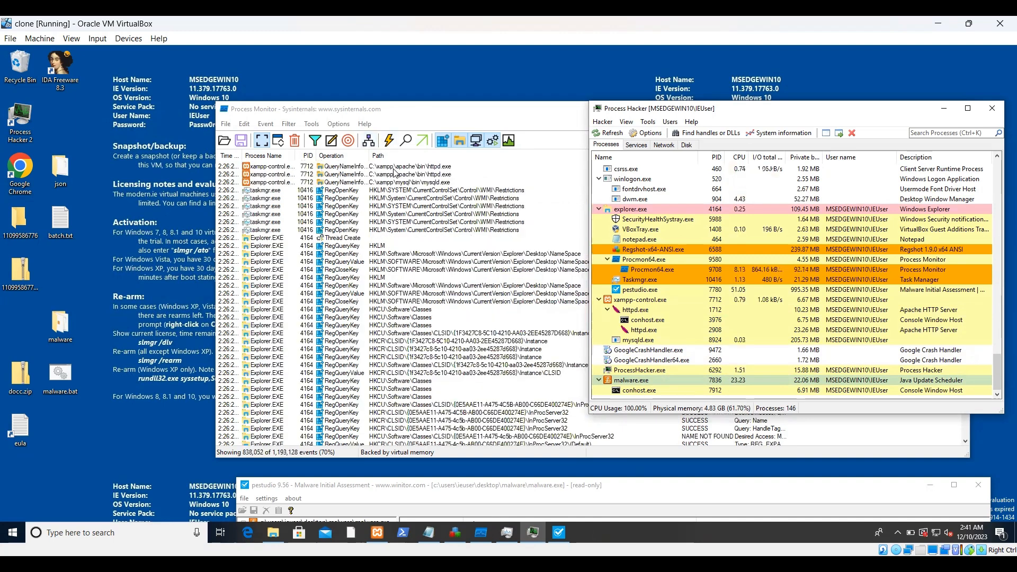
click(564, 112)
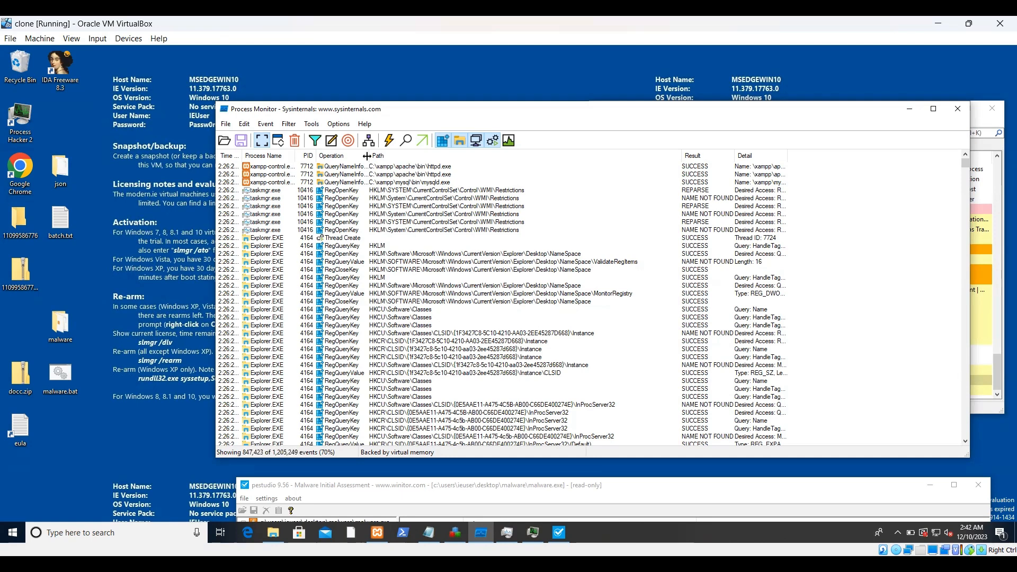
click(316, 141)
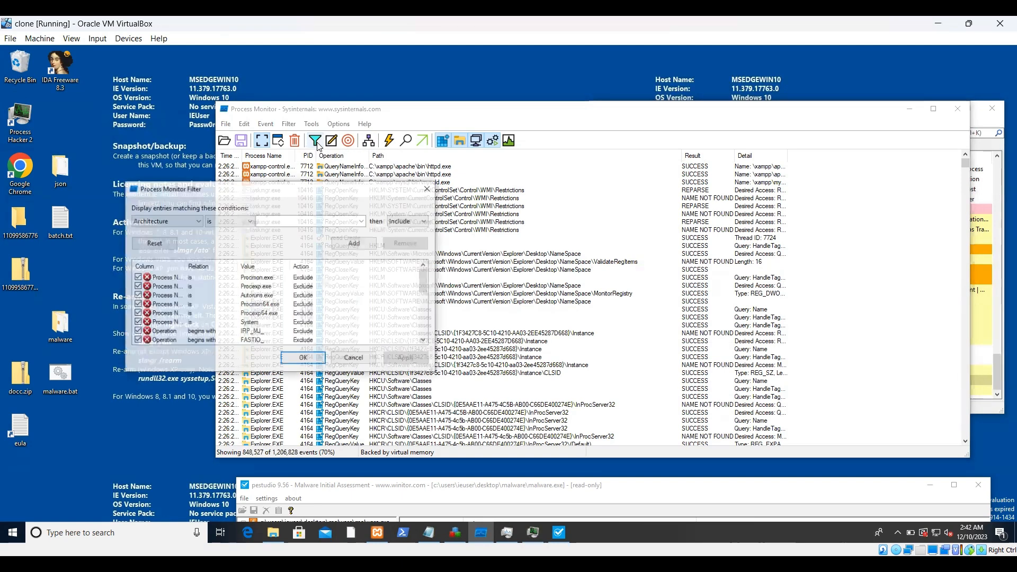
click(197, 223)
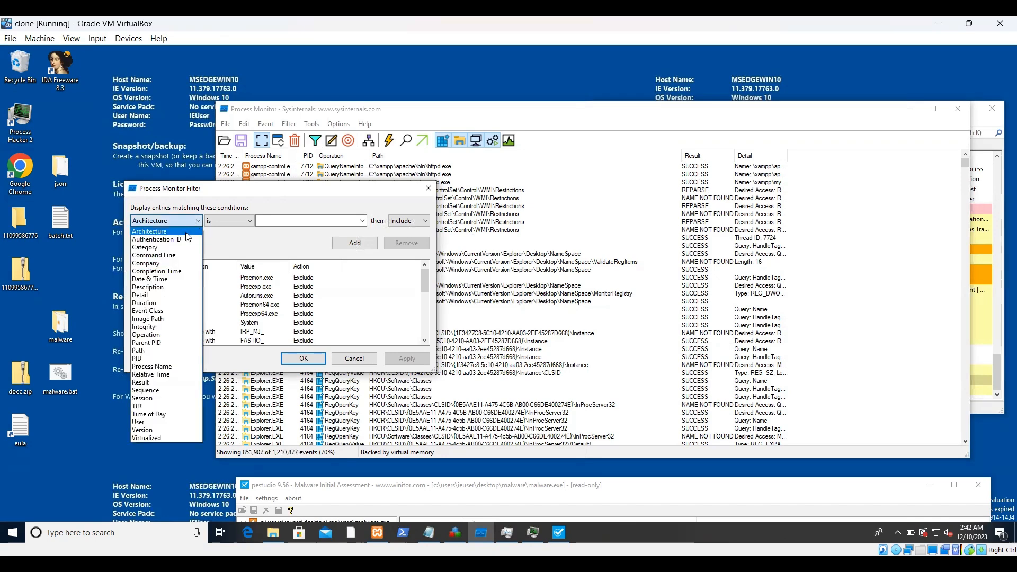
click(159, 367)
click(363, 222)
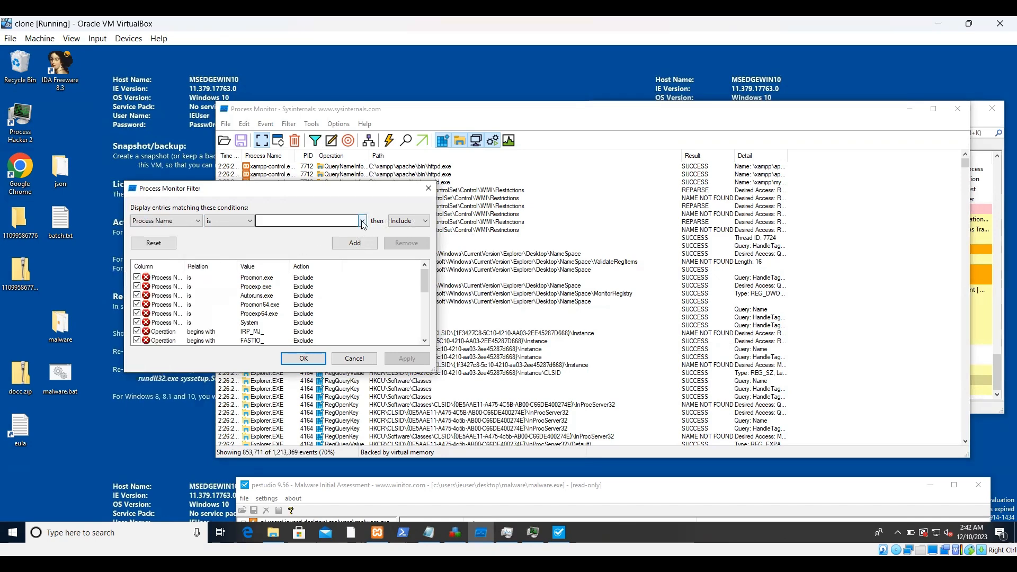
click(363, 222)
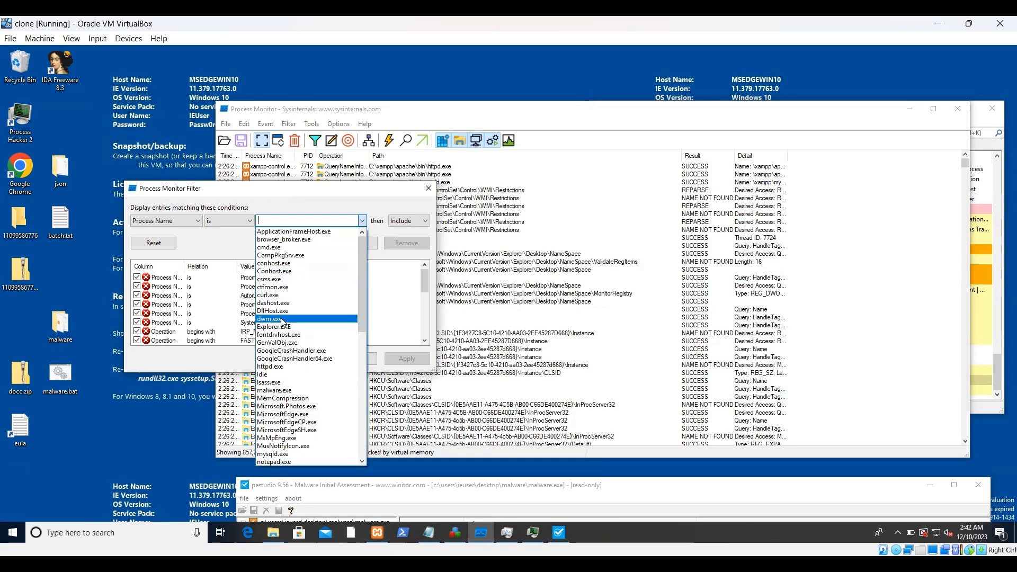
scroll(281, 321, down, 2)
click(280, 343)
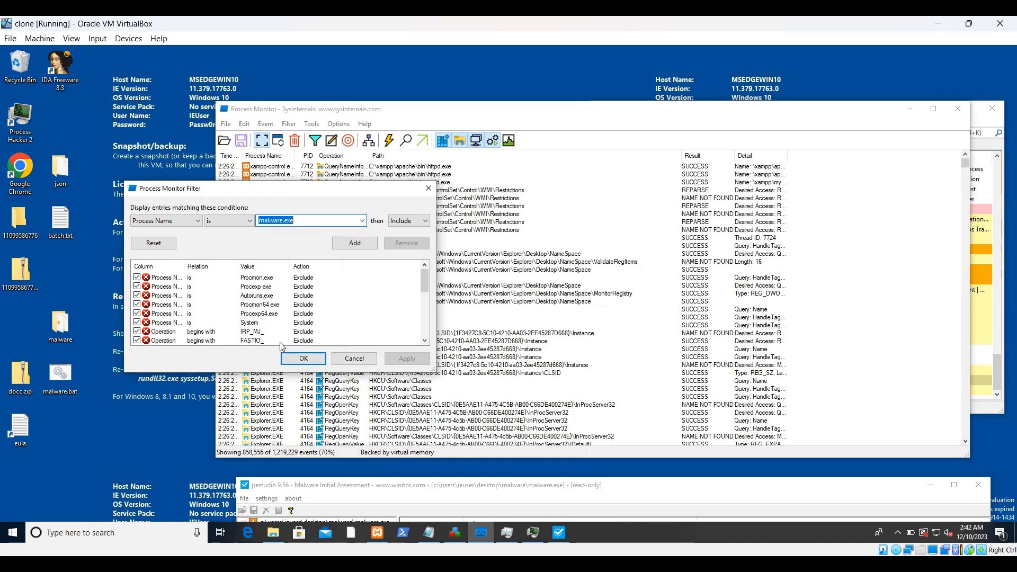
click(356, 243)
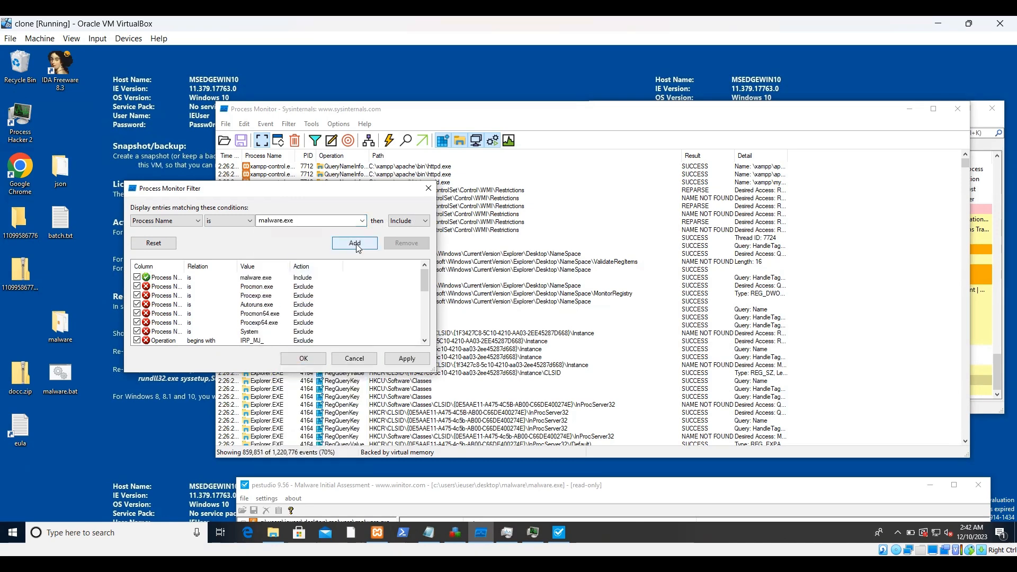
click(406, 359)
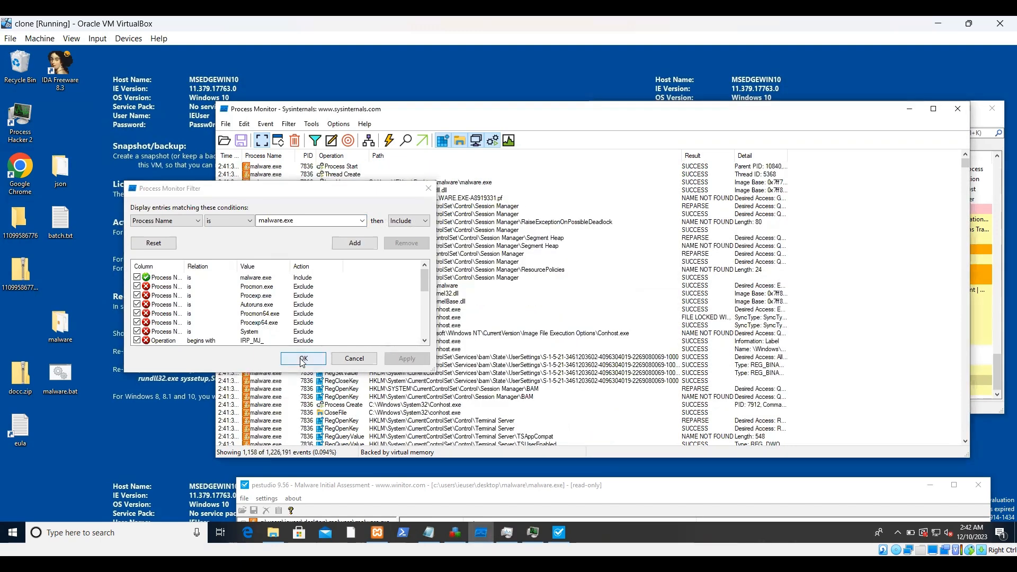
click(303, 358)
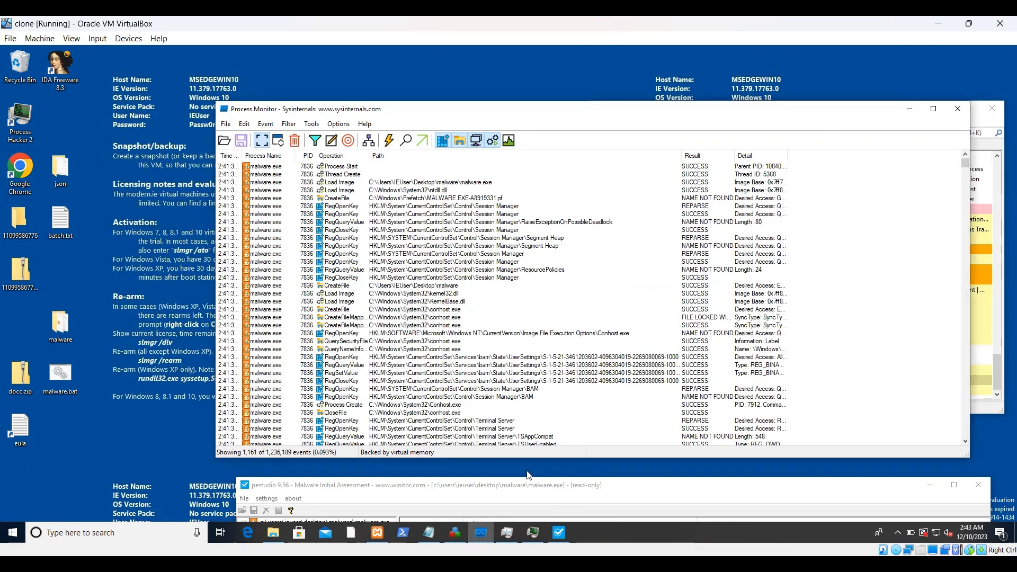
Step: Bring Regshot to the front and close pestudio
mouse_move(457, 532)
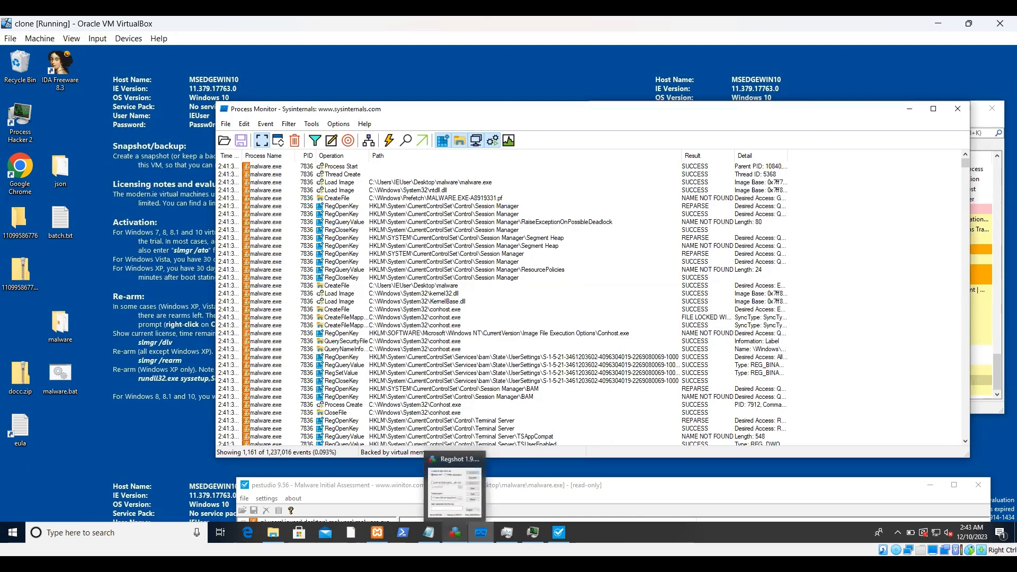
mouse_move(451, 496)
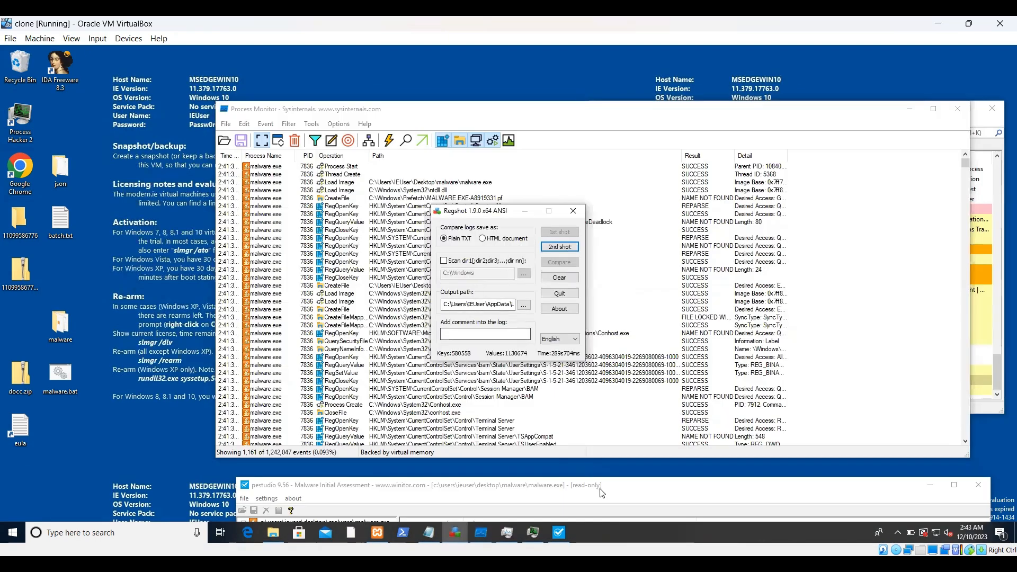
drag(600, 490, 523, 188)
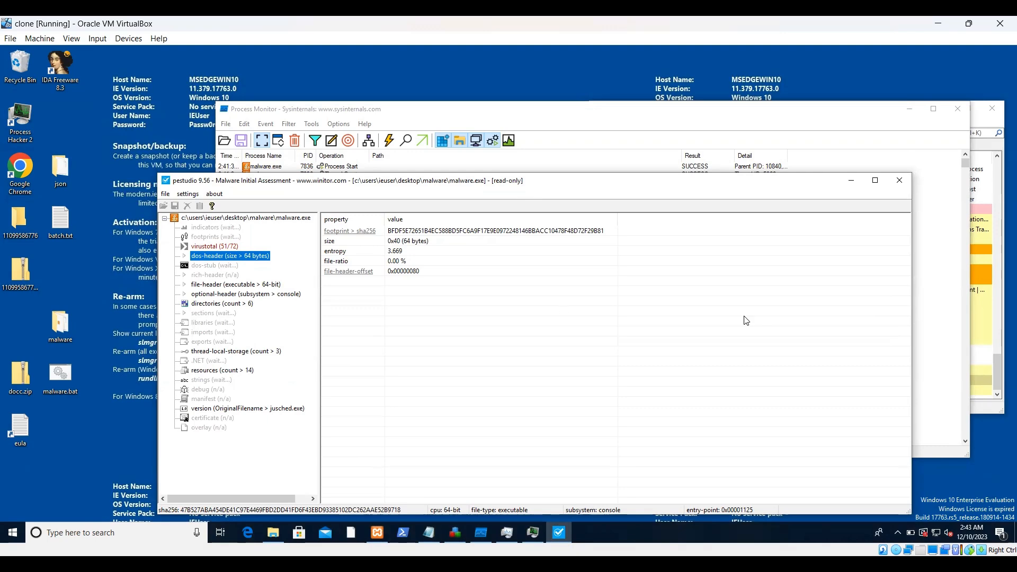
click(899, 180)
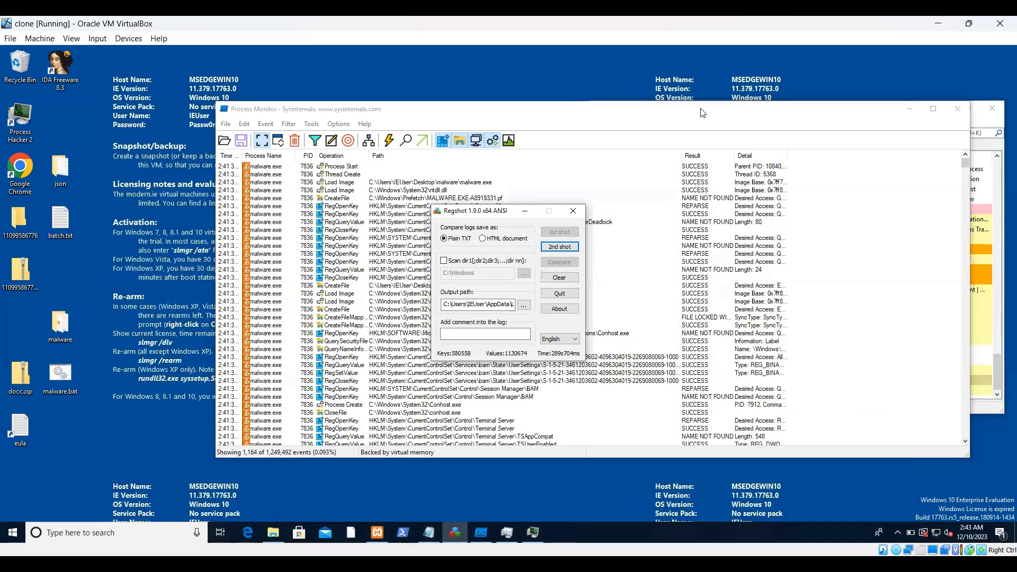
Step: Move Process Monitor out of the way and inspect malware.exe and its child process in Process Hacker
drag(703, 113, 597, 263)
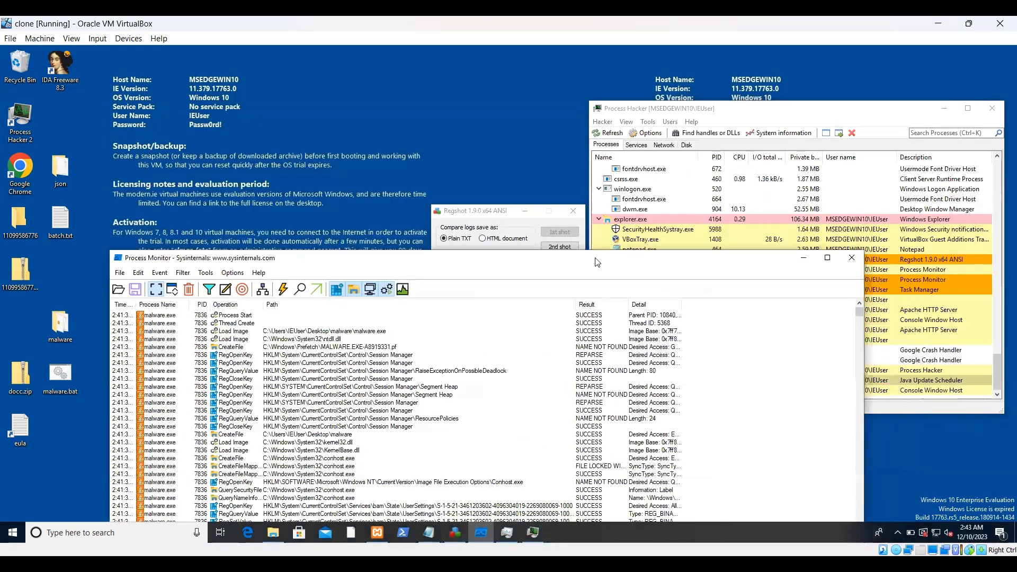
click(494, 213)
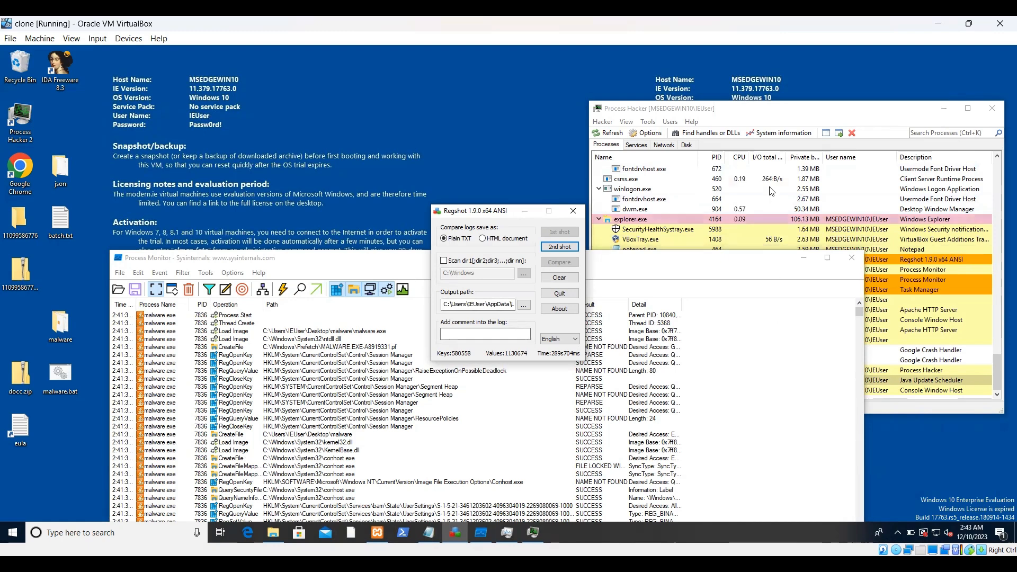
click(793, 109)
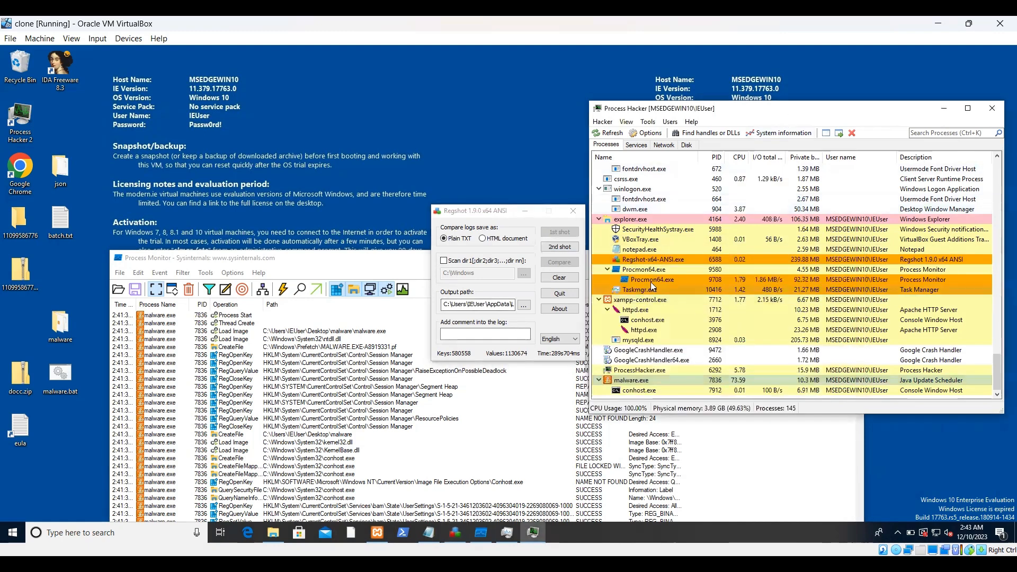
mouse_move(635, 395)
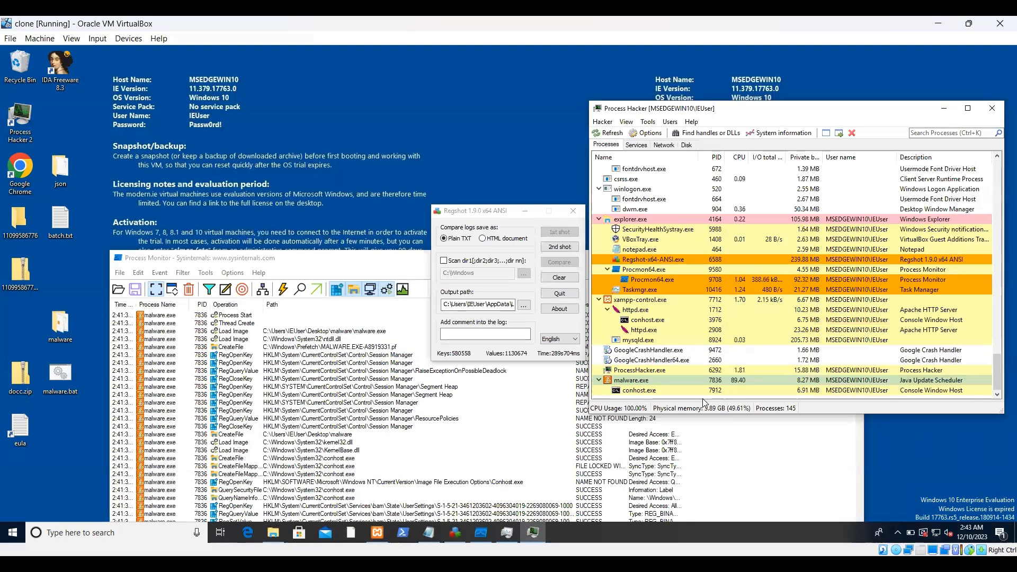
mouse_move(671, 390)
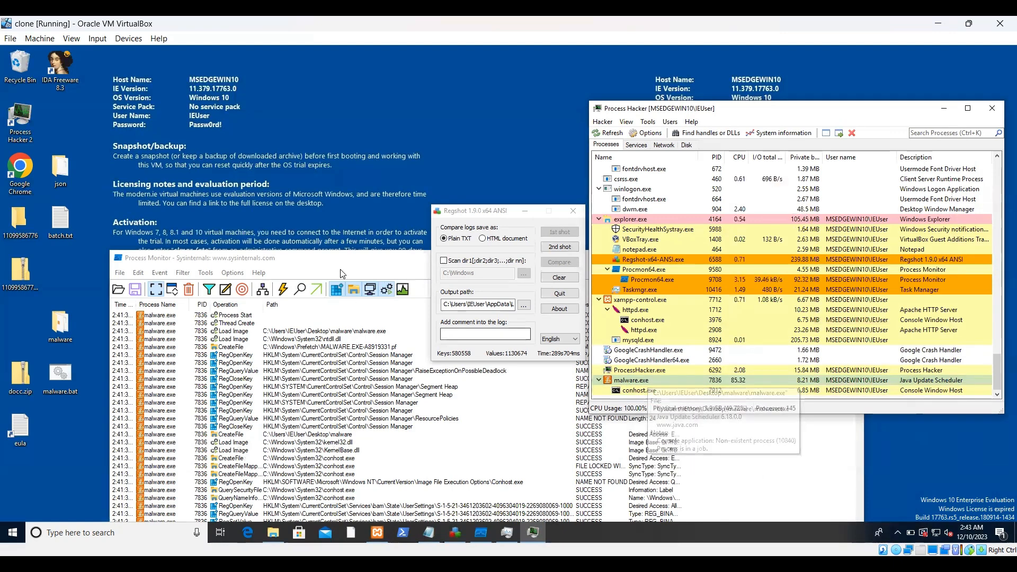
Step: Arrange the windows so the Process Monitor event list is fully in view with Regshot beside it over Process Hacker
drag(342, 261, 285, 116)
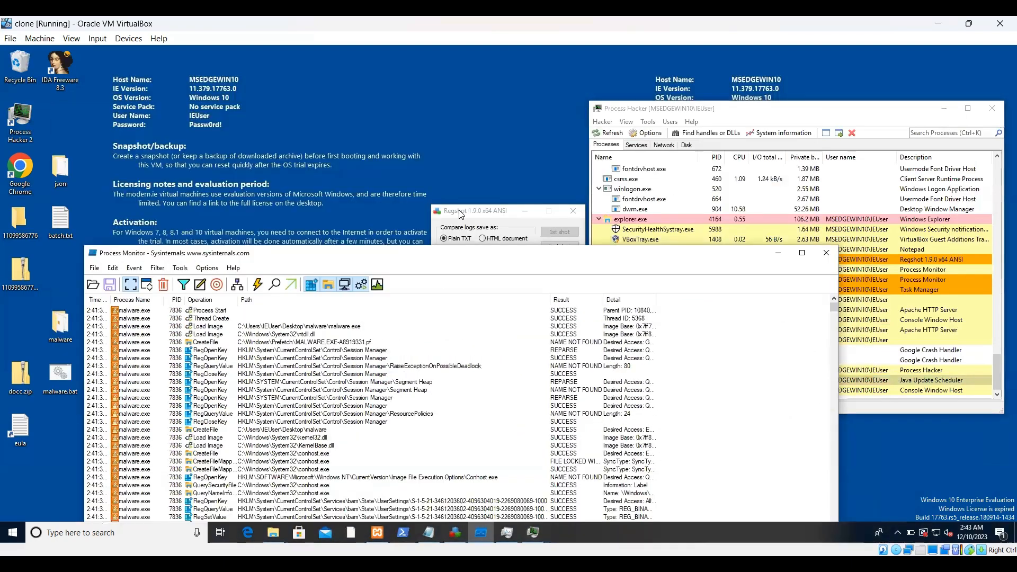
click(500, 210)
drag(484, 214, 841, 188)
drag(457, 259, 395, 116)
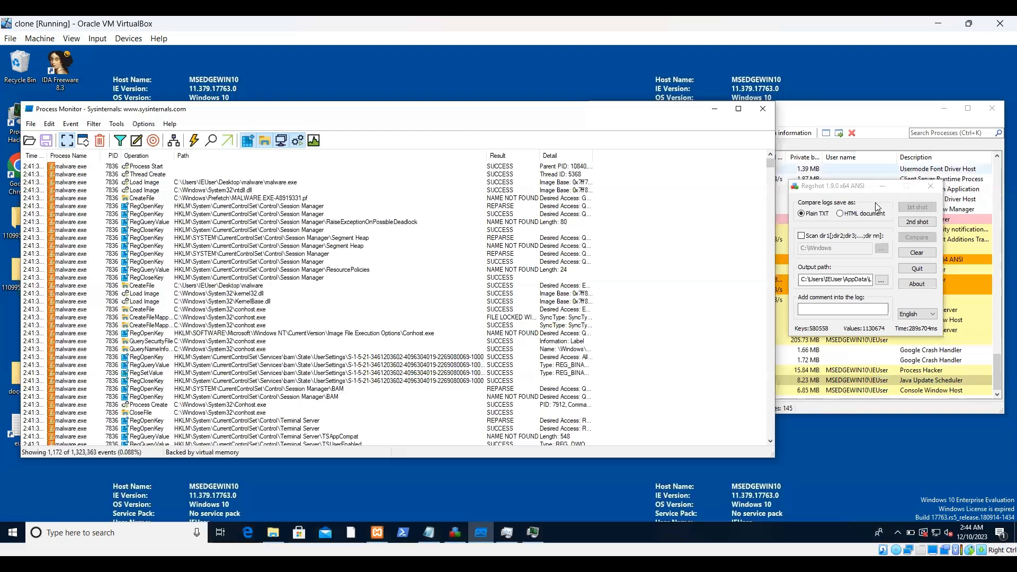
Step: Take the second registry shot in Regshot and start comparing it with the first shot
click(916, 225)
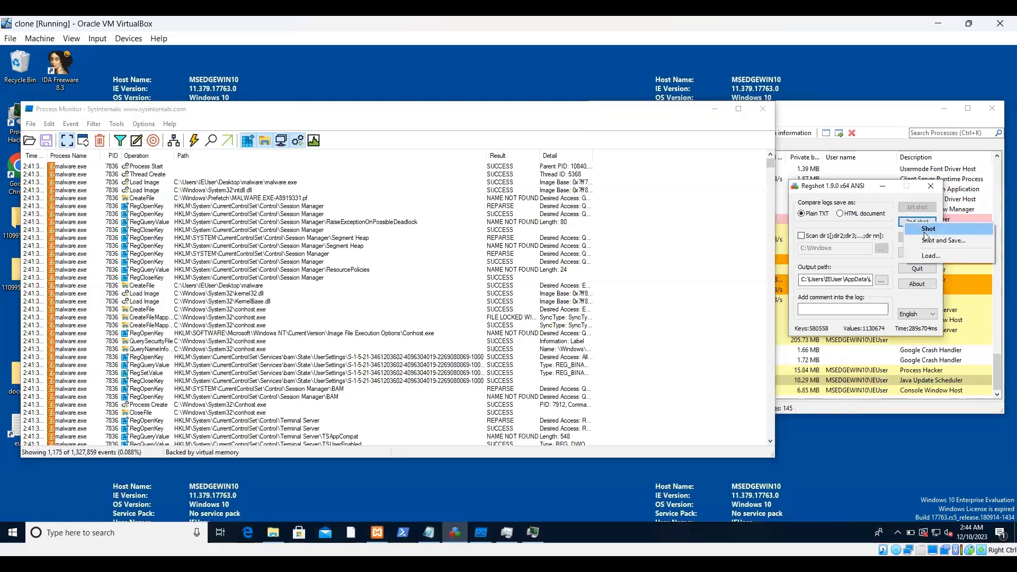
click(927, 229)
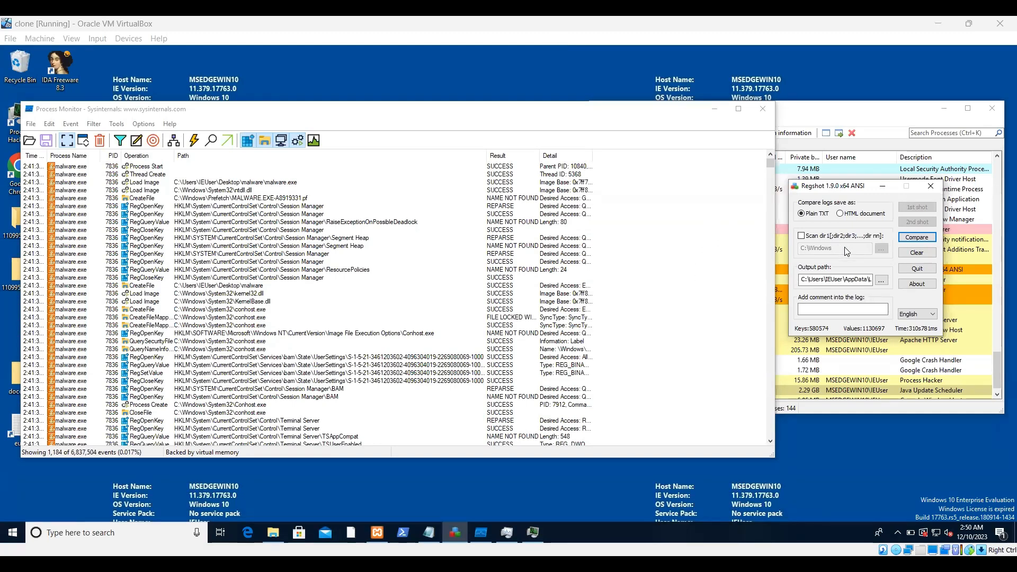
click(922, 238)
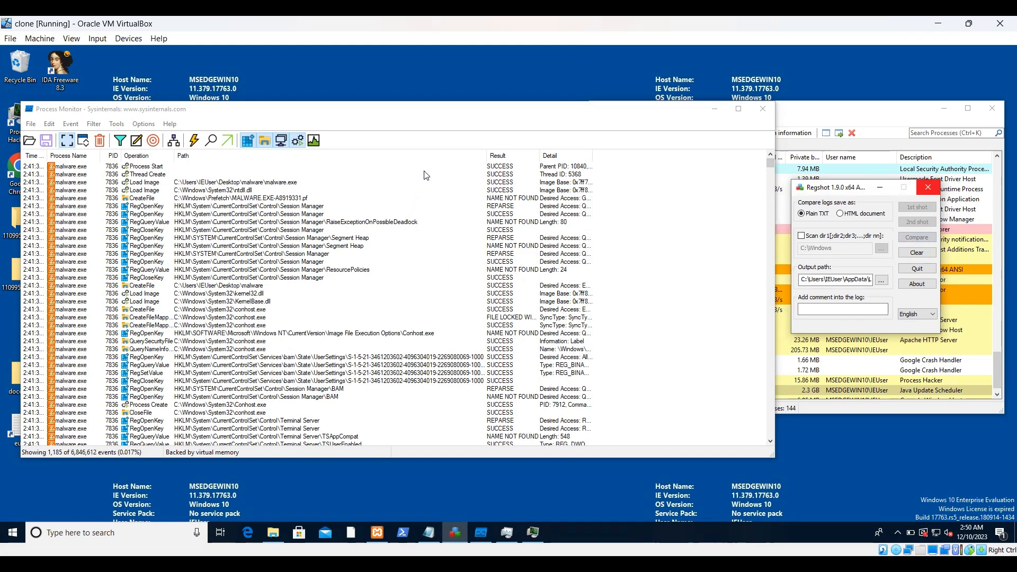
Step: Switch to Process Hacker, open the properties of malware.exe and maximize the properties window
click(805, 113)
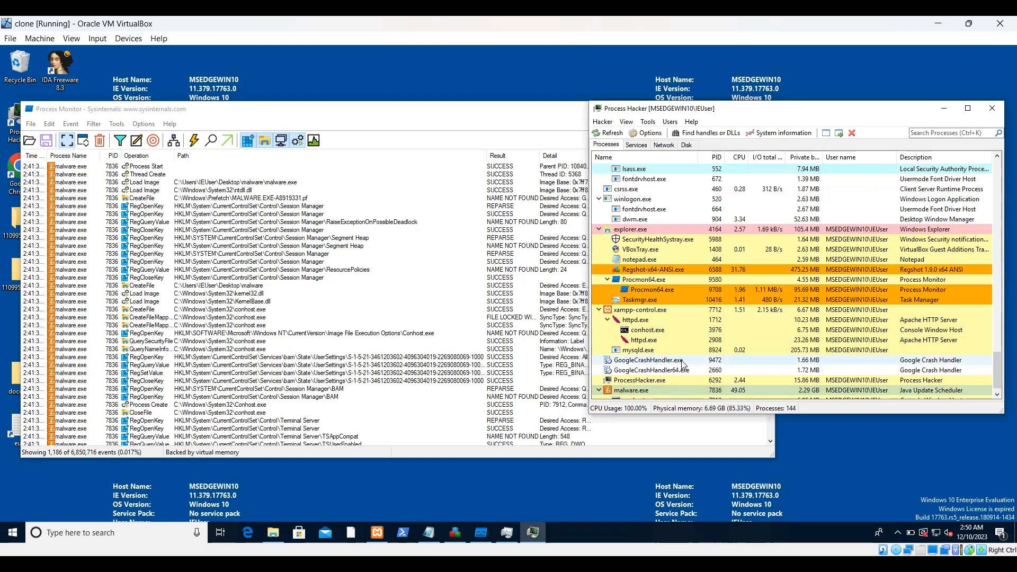
mouse_move(645, 392)
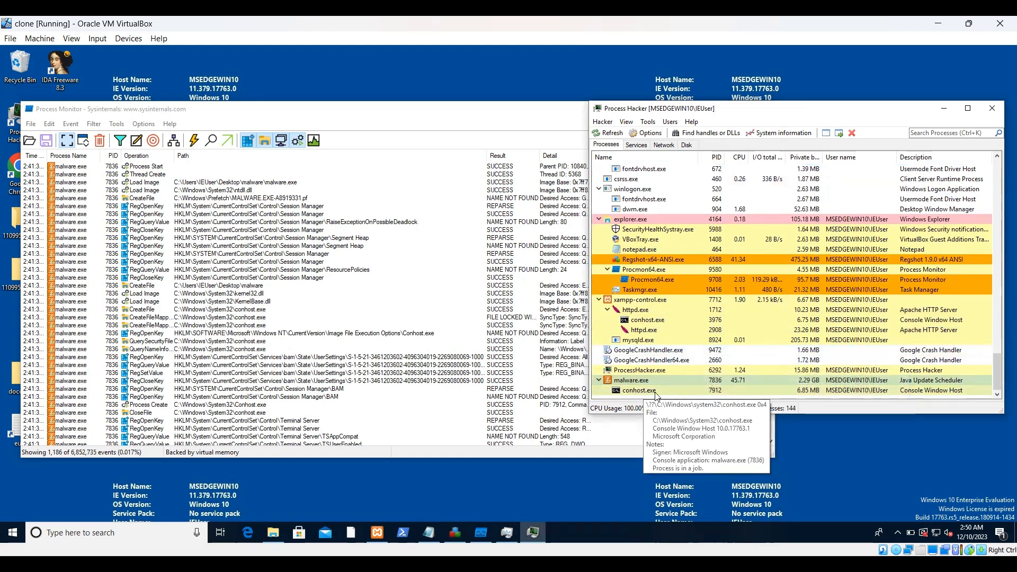
right_click(666, 378)
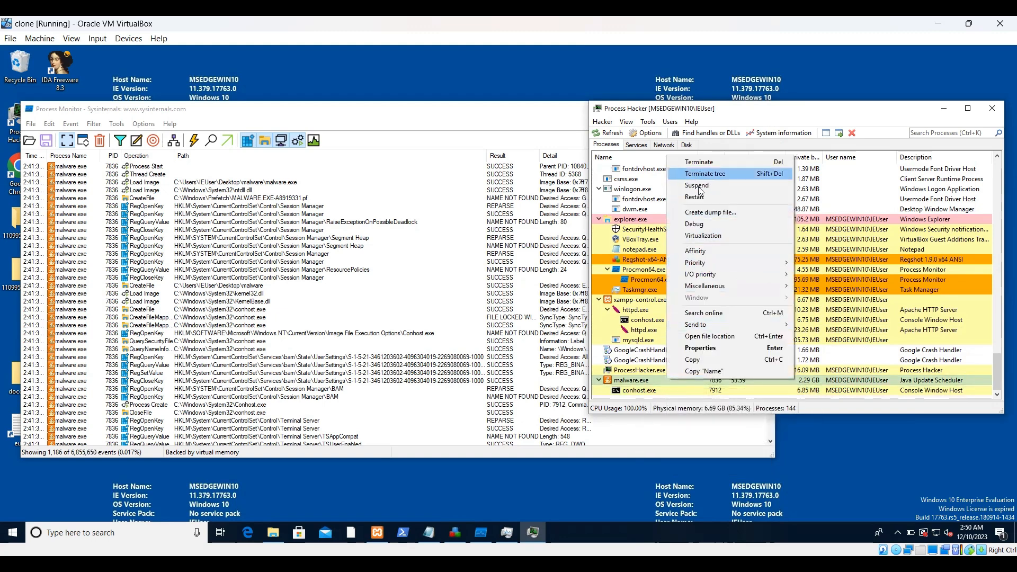
click(703, 349)
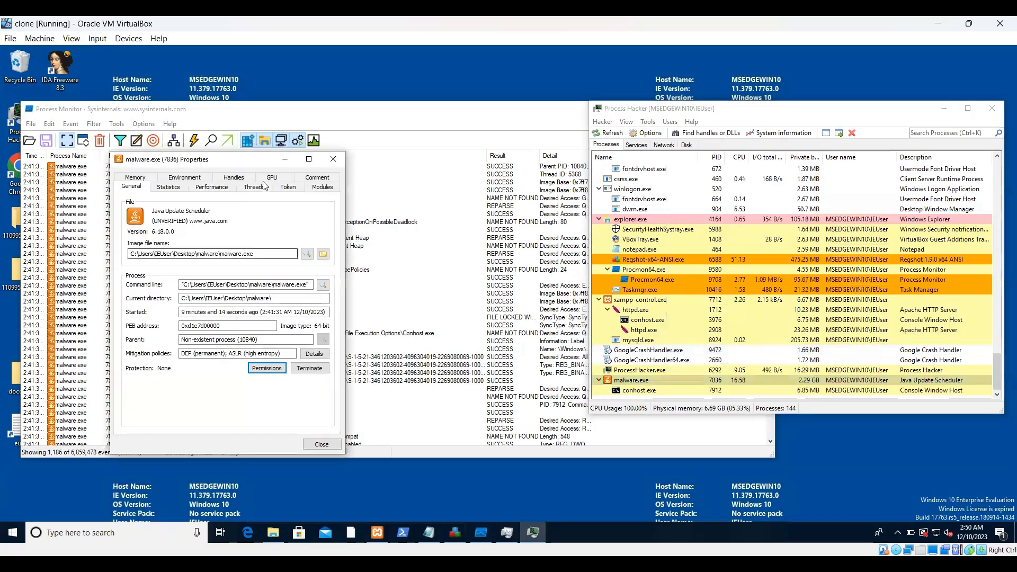
click(310, 160)
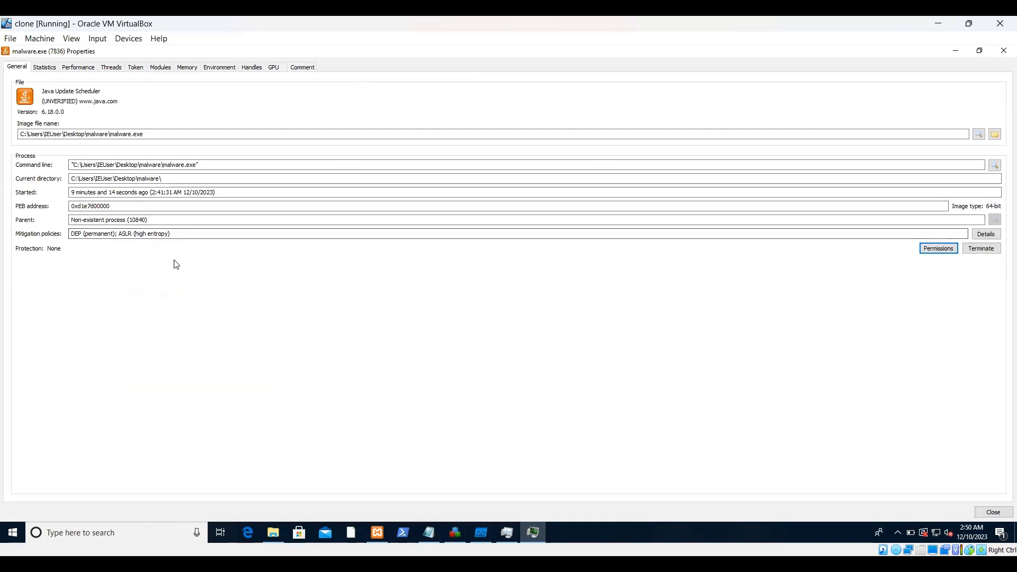
Step: Examine malware.exe's statistics, its CPU, private bytes and I/O performance graphs, and its threads
click(45, 68)
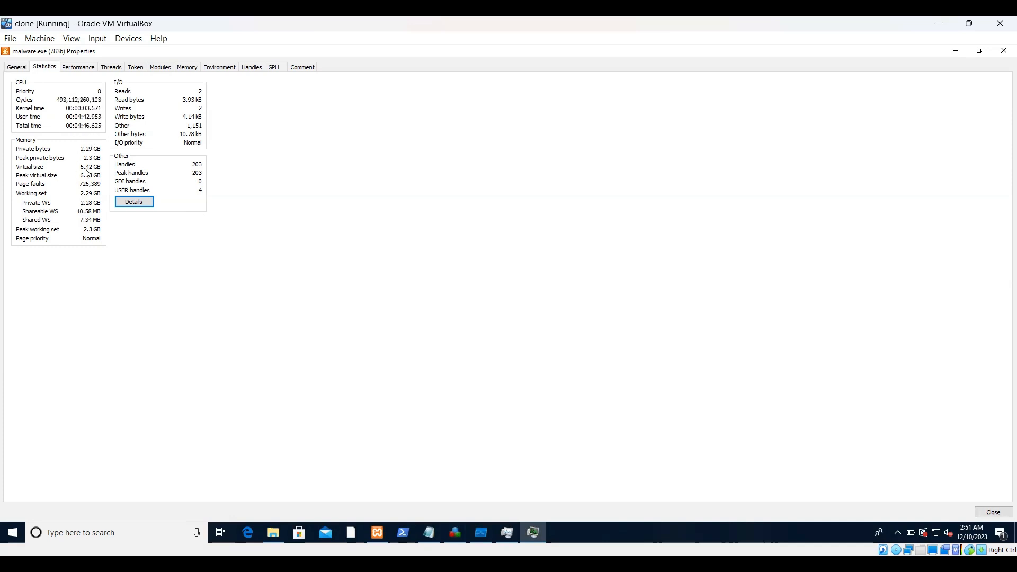
click(79, 69)
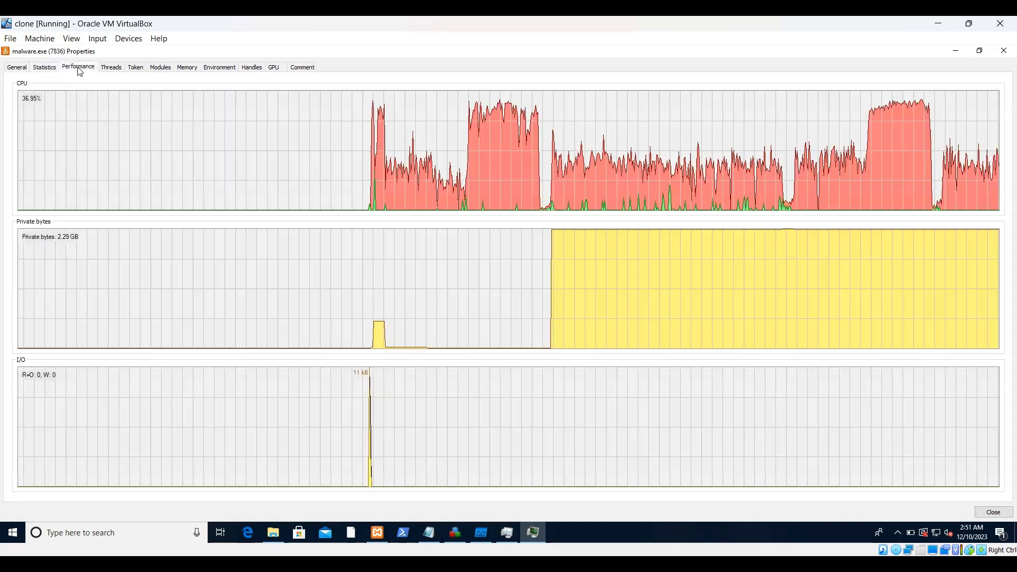
mouse_move(473, 162)
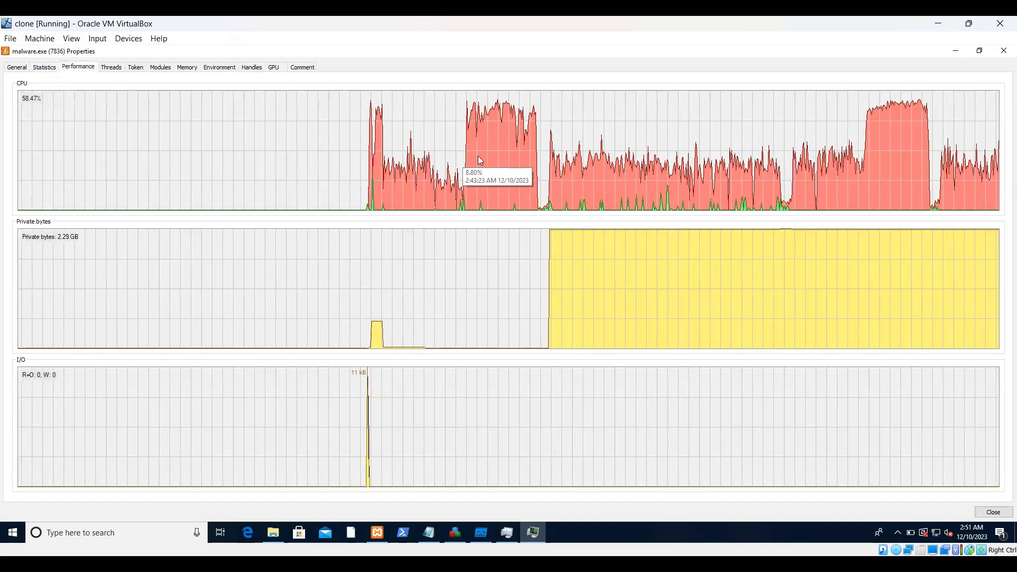
mouse_move(889, 154)
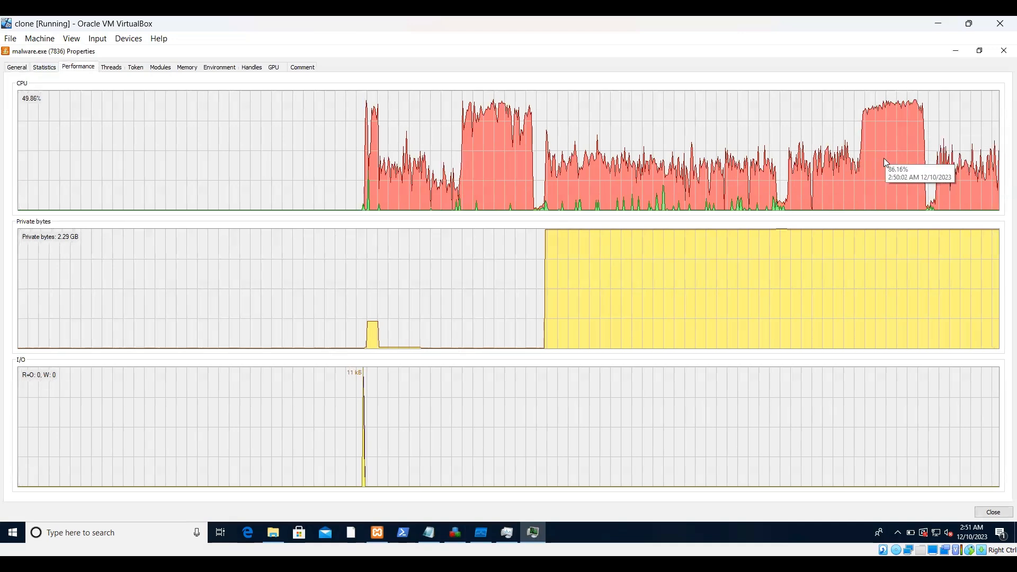
mouse_move(843, 267)
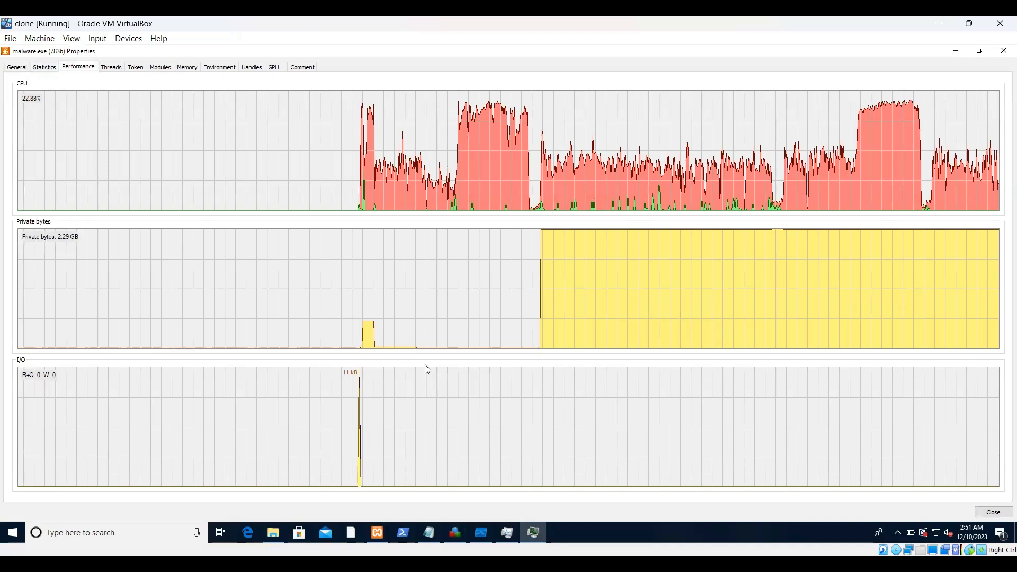
click(111, 68)
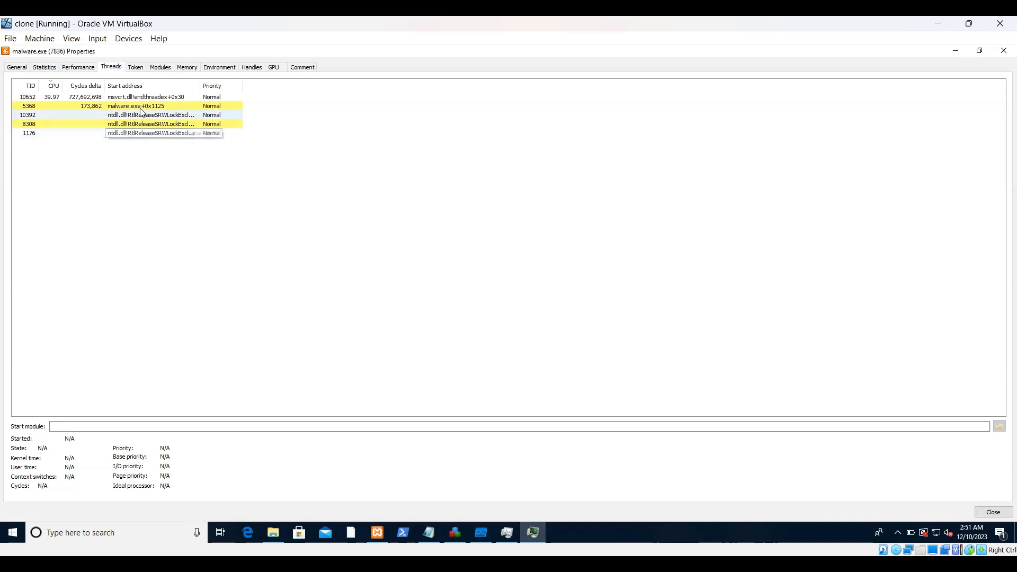
Step: Review malware.exe's token, modules, memory, environment variables, handles, GPU usage and comment, and close its properties
click(137, 68)
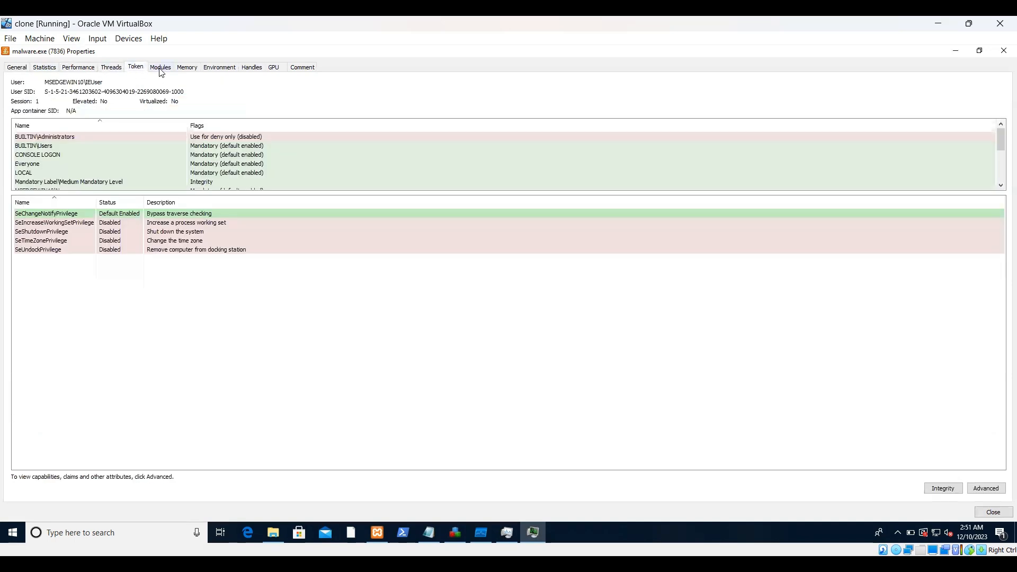
click(161, 68)
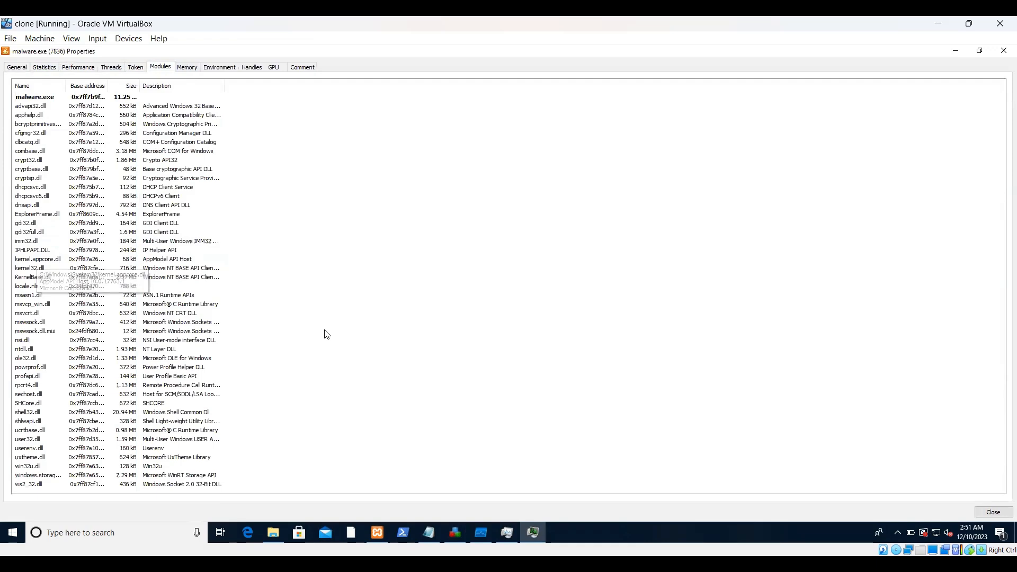
click(185, 68)
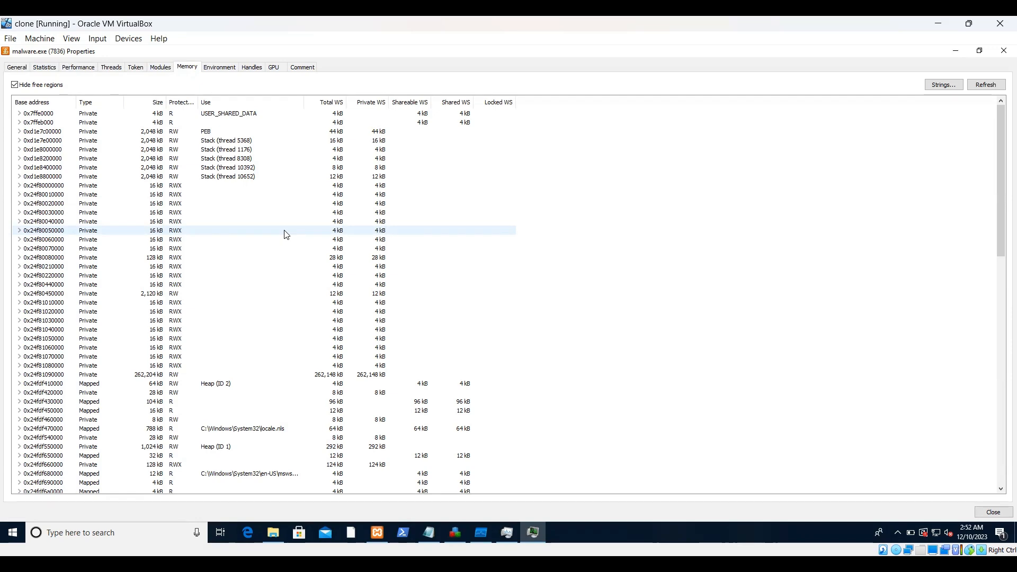
click(218, 68)
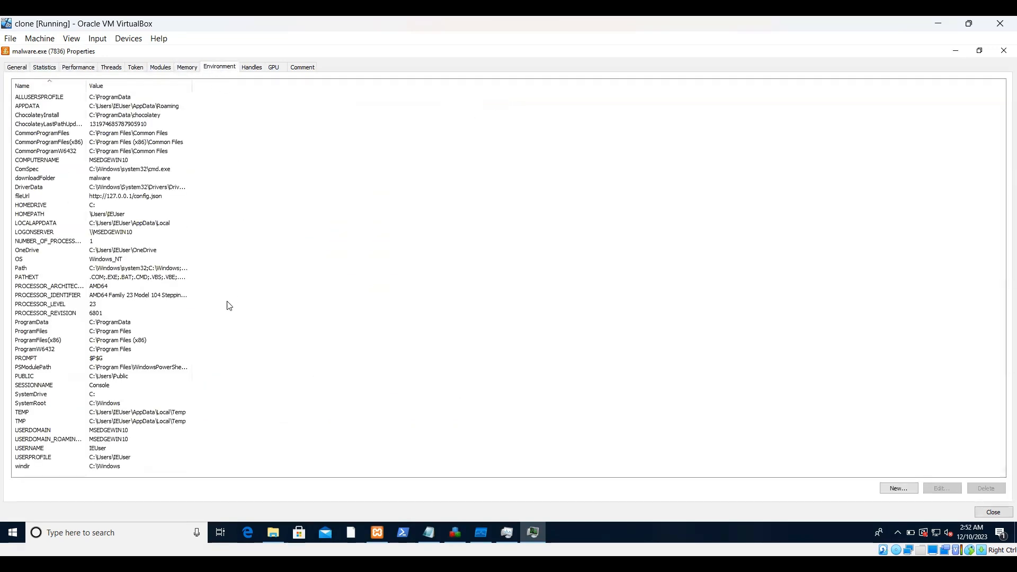
click(253, 68)
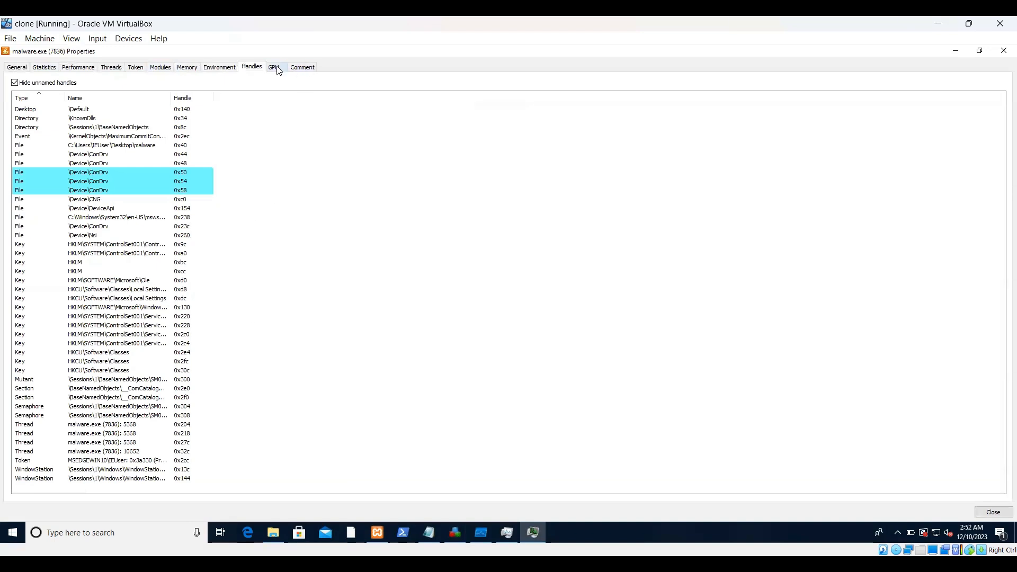
click(275, 68)
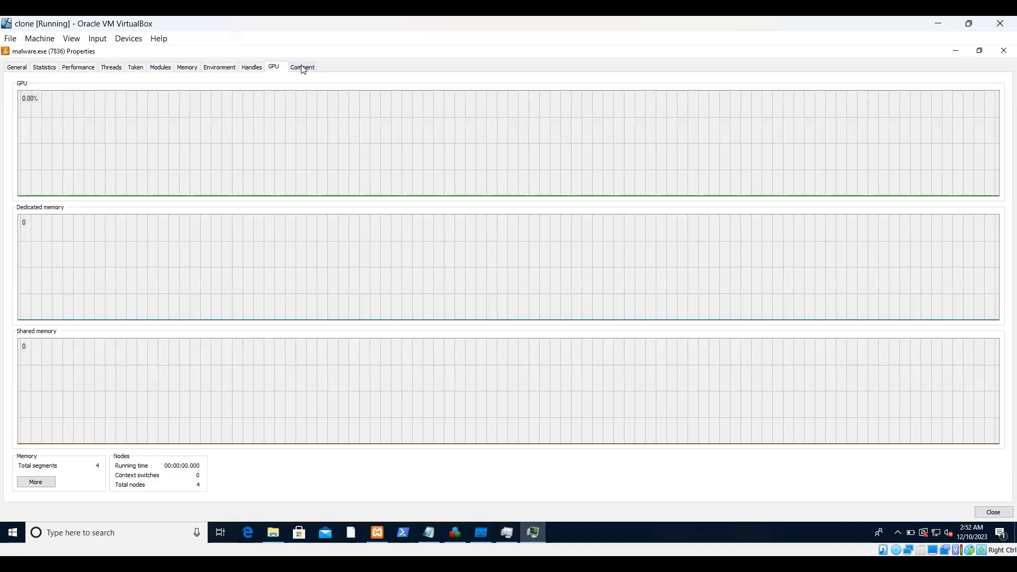
click(303, 67)
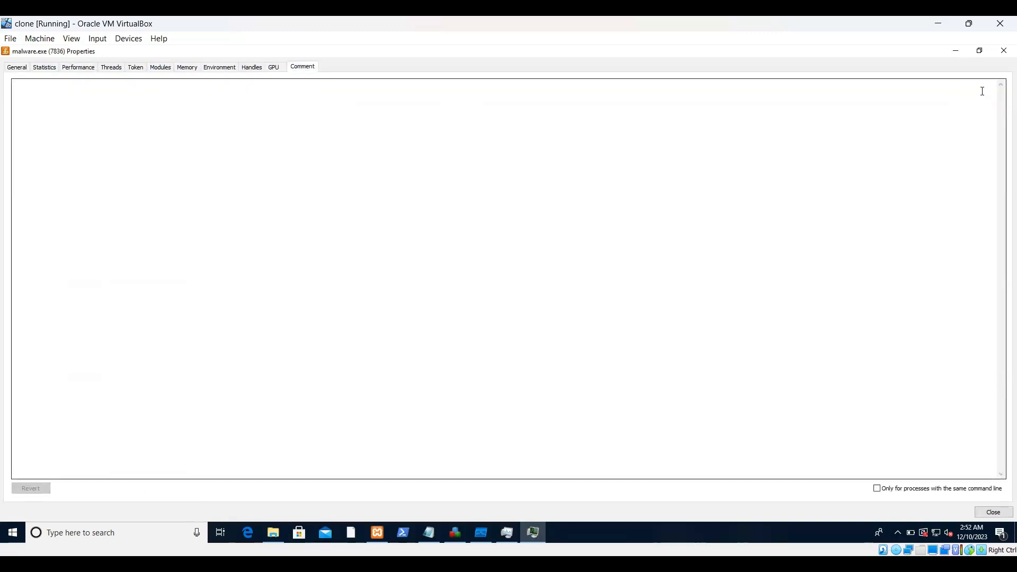
click(1003, 53)
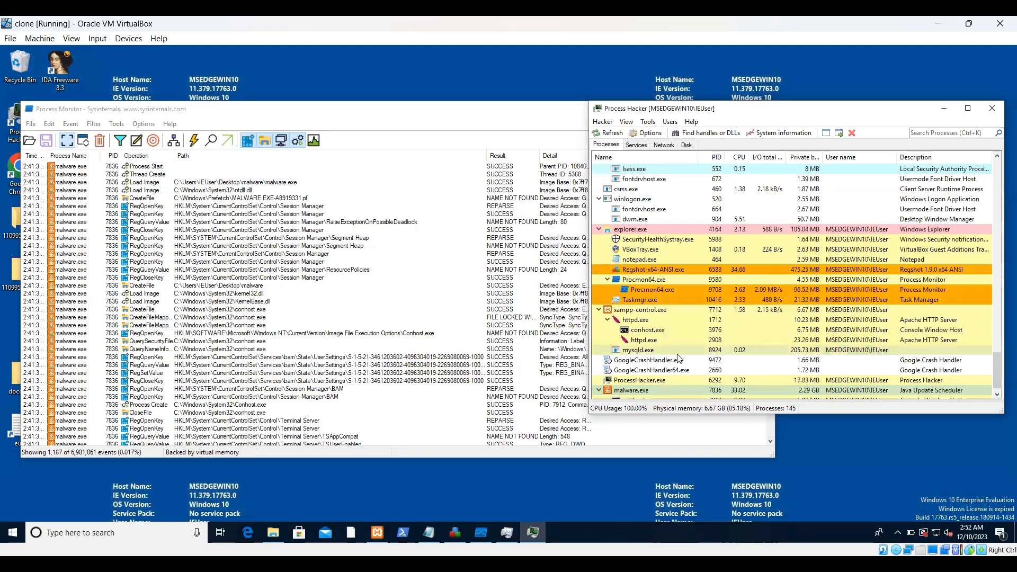
Step: Switch to Process Monitor and open the properties of a successful RegOpenKey event on HKLM\System\CurrentControlSet\Control\Session Manager
scroll(742, 370, down, 1)
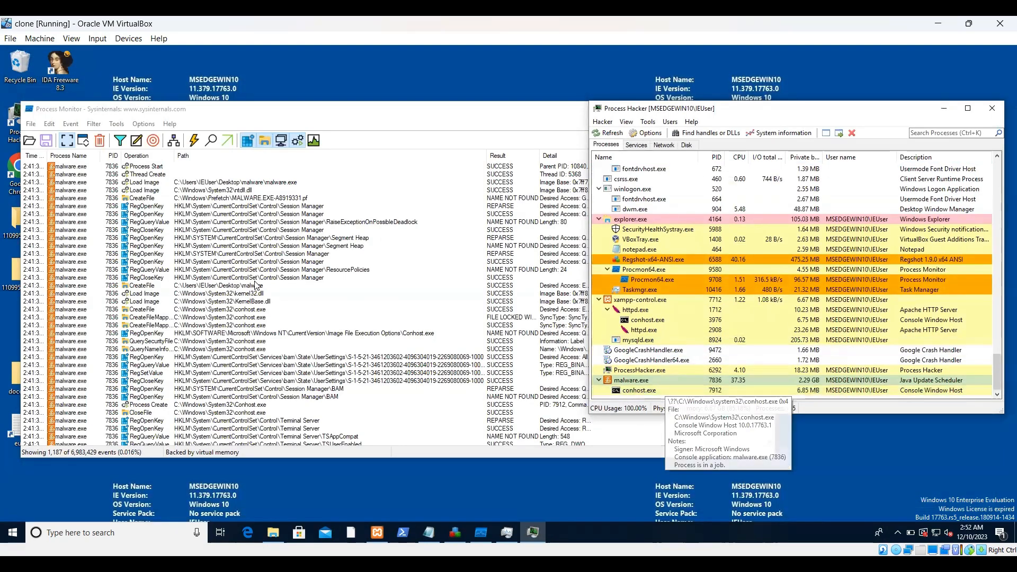
click(349, 111)
scroll(126, 356, down, 4)
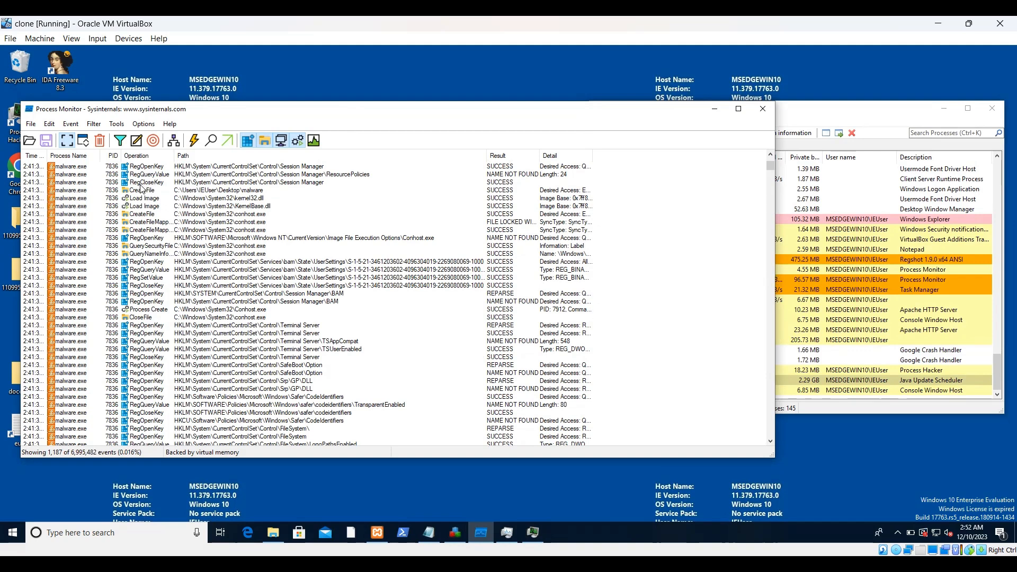
click(147, 185)
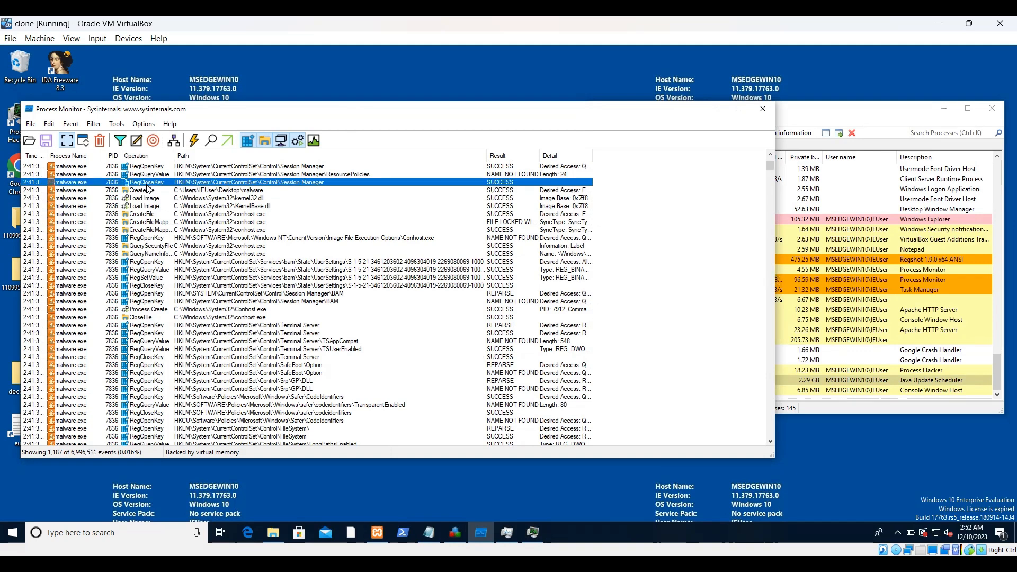
click(152, 169)
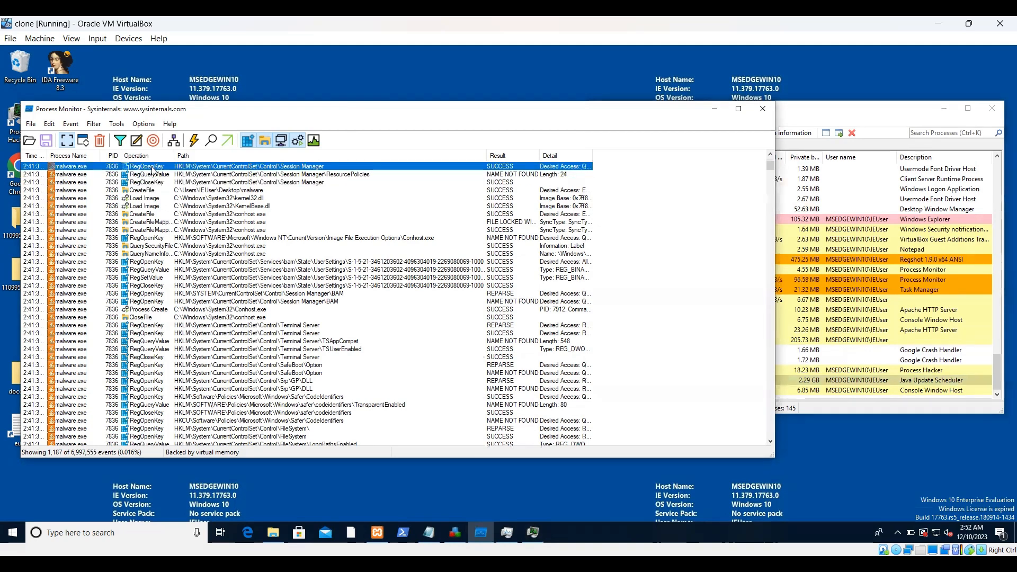
right_click(153, 170)
click(175, 178)
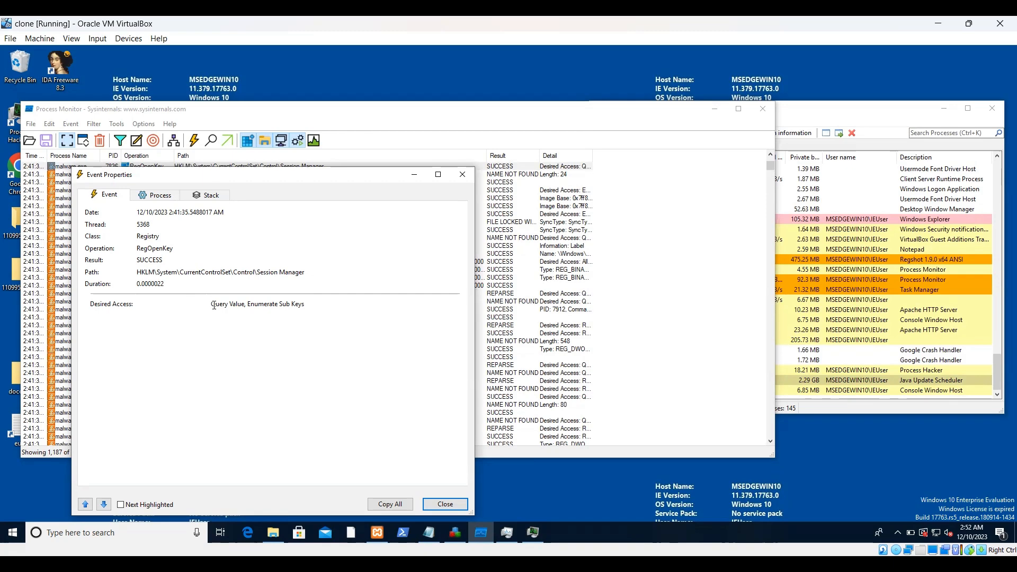
Step: Examine the event's process details, module list and call stack, and close the event properties
click(159, 195)
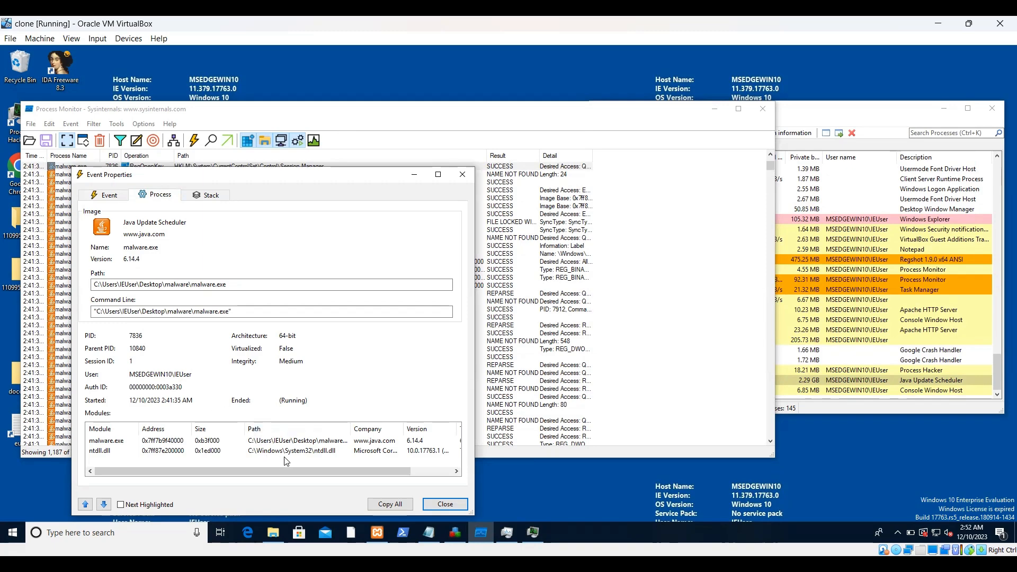
click(420, 473)
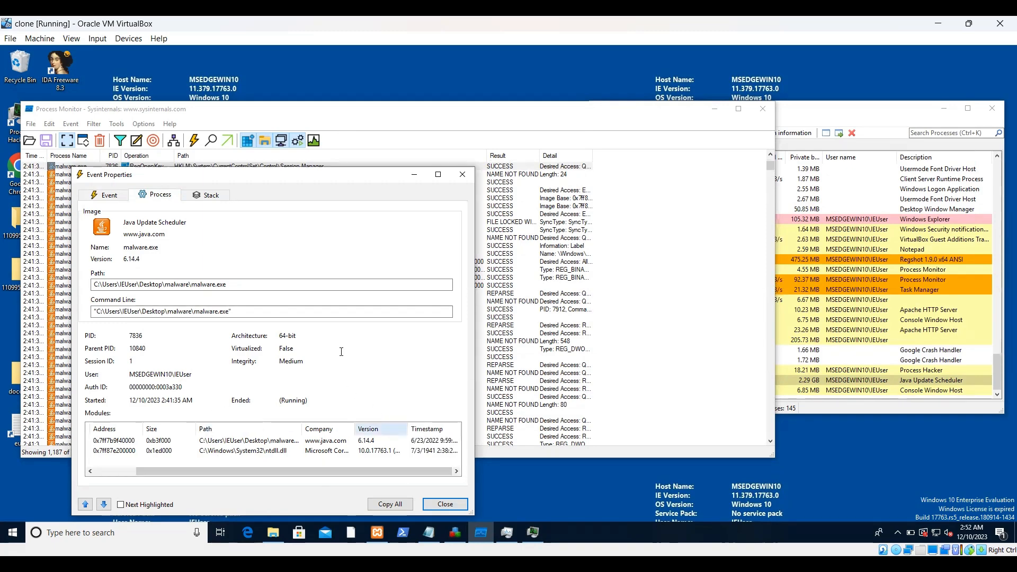
click(210, 195)
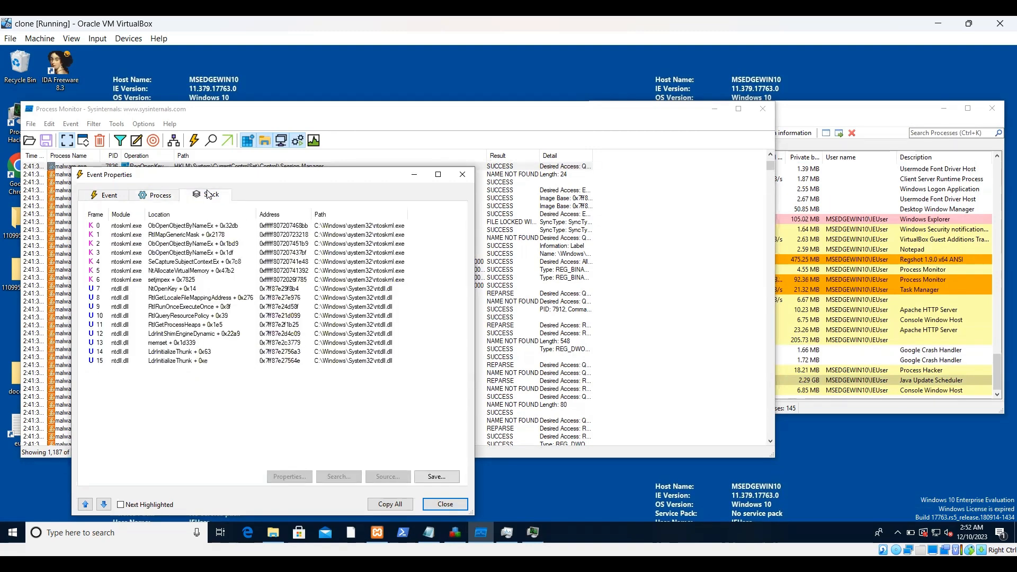
click(462, 174)
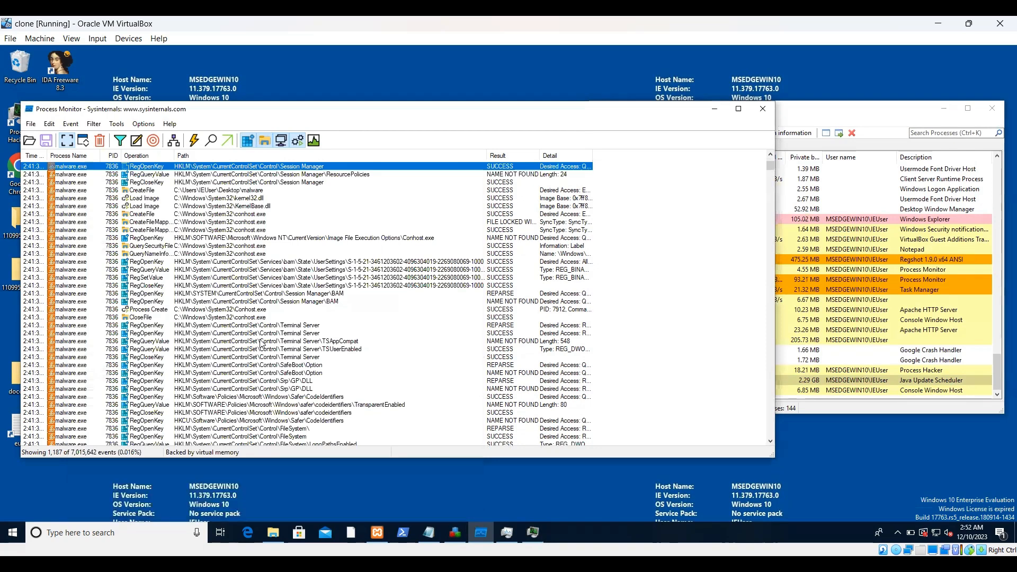
Step: Open the properties of the successful CreateFile event on malware.exe in the malware folder on the desktop
scroll(262, 344, down, 2)
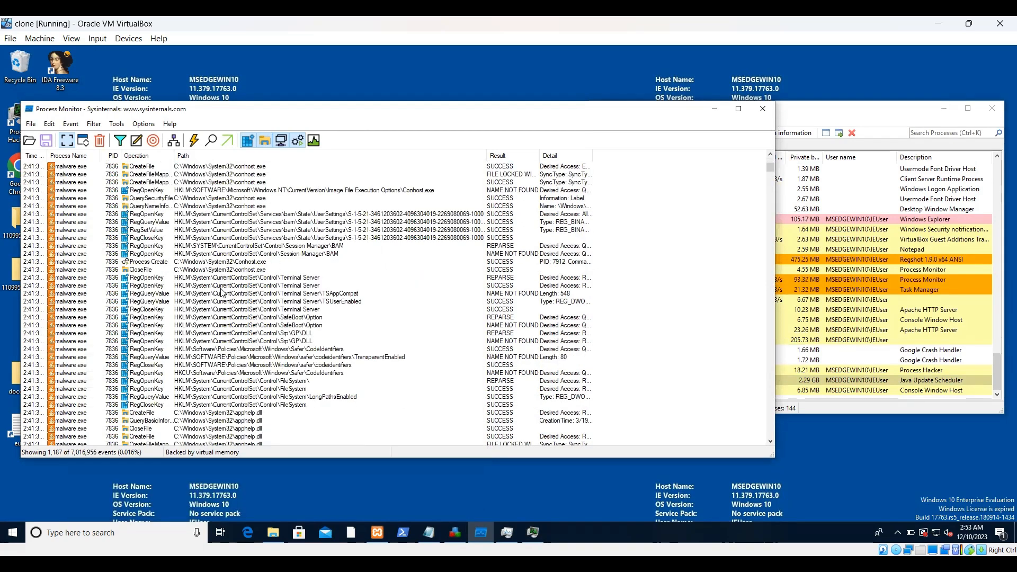
scroll(211, 361, down, 2)
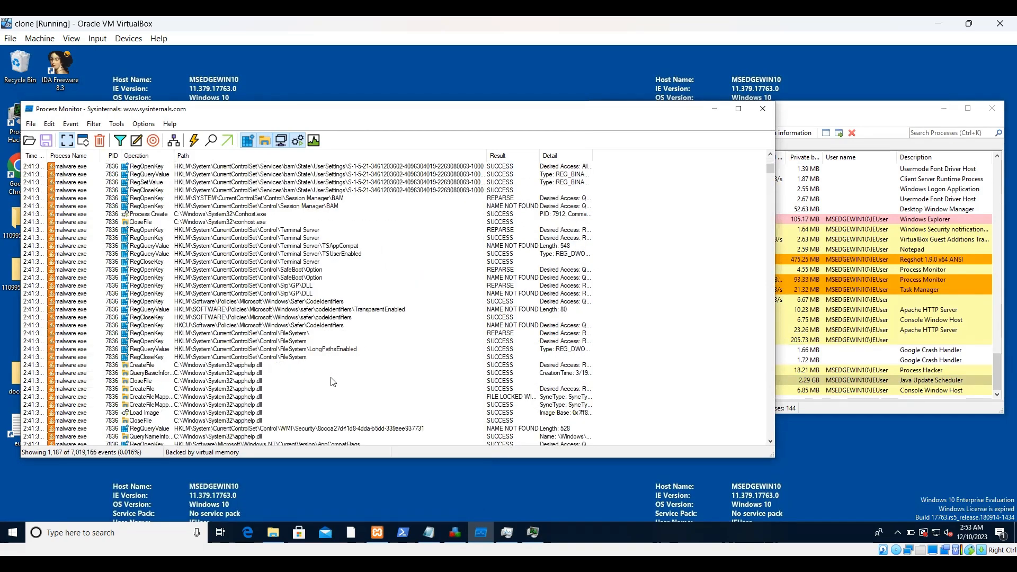
scroll(333, 381, down, 4)
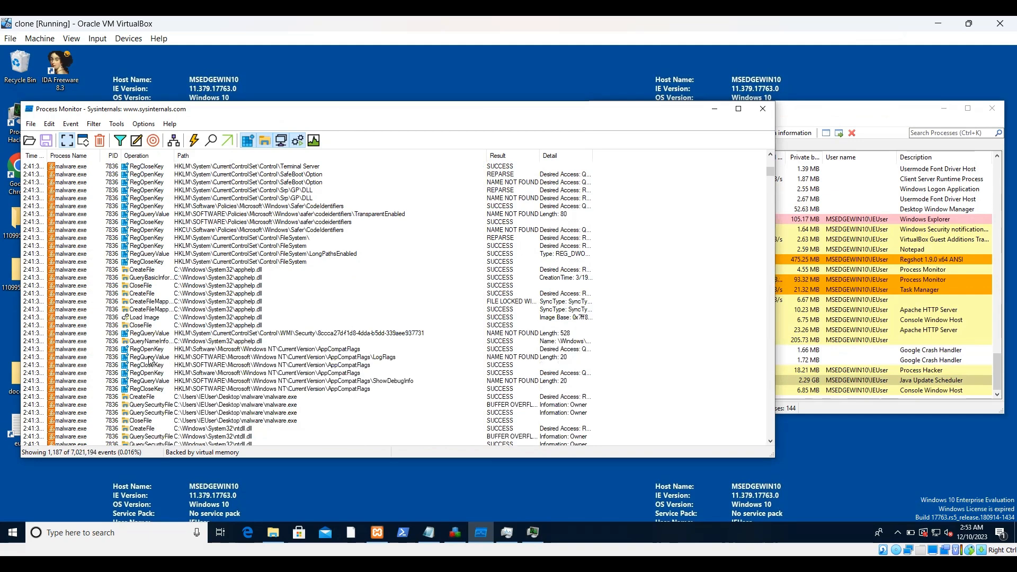
scroll(150, 360, down, 3)
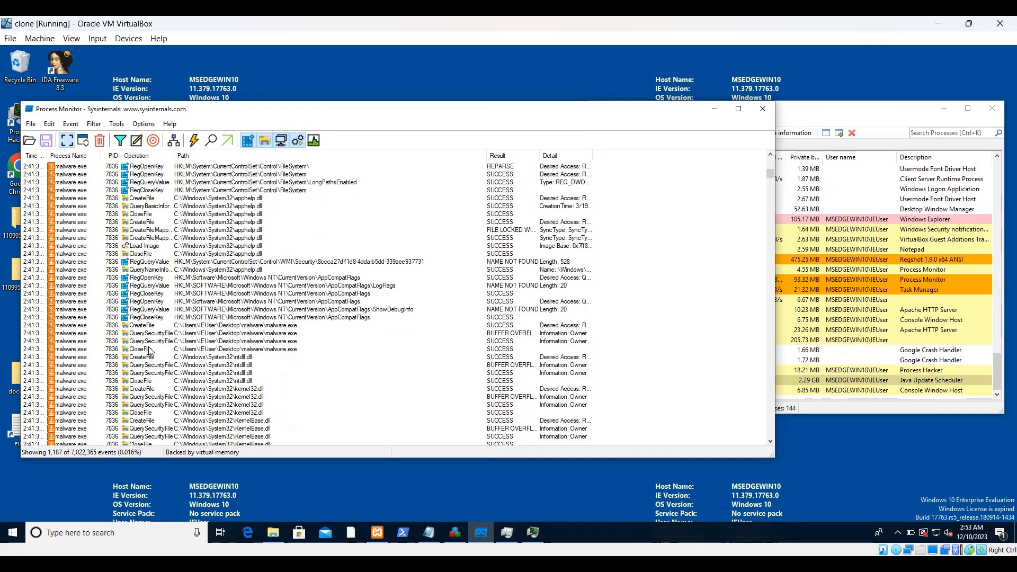
click(149, 325)
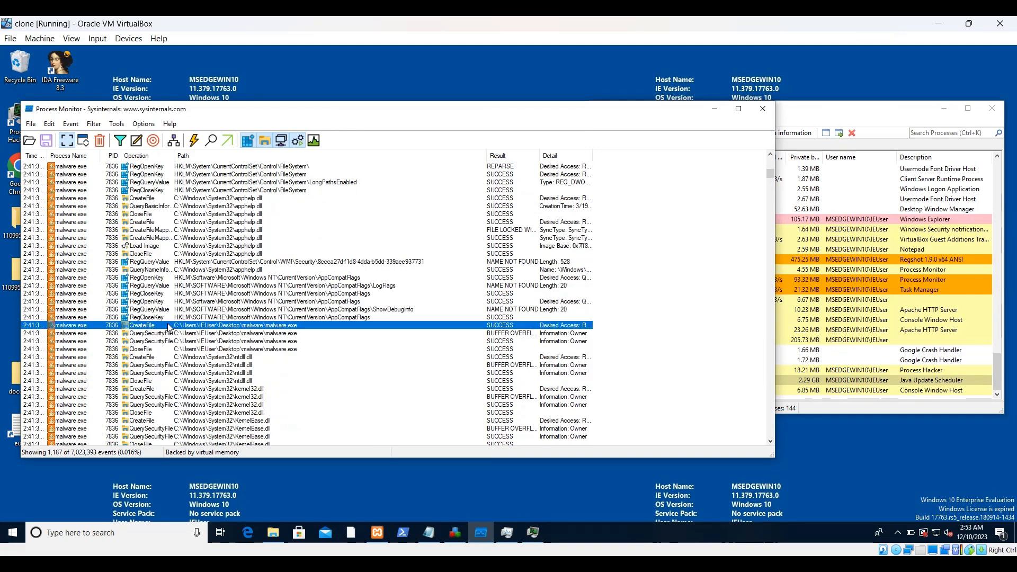
right_click(195, 329)
click(211, 332)
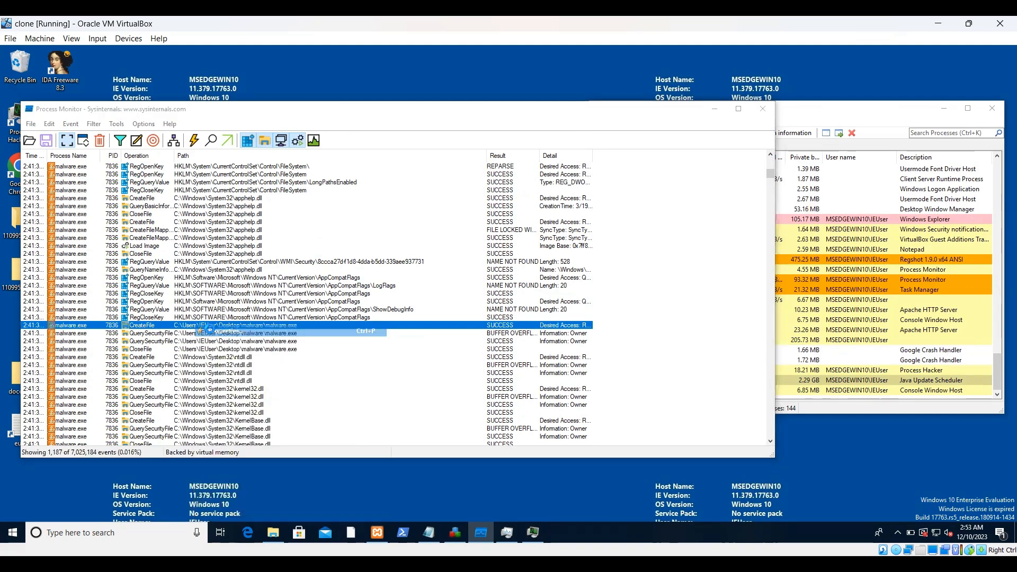
Step: Examine the CreateFile event's details, process information and module list, and close the event properties
click(109, 197)
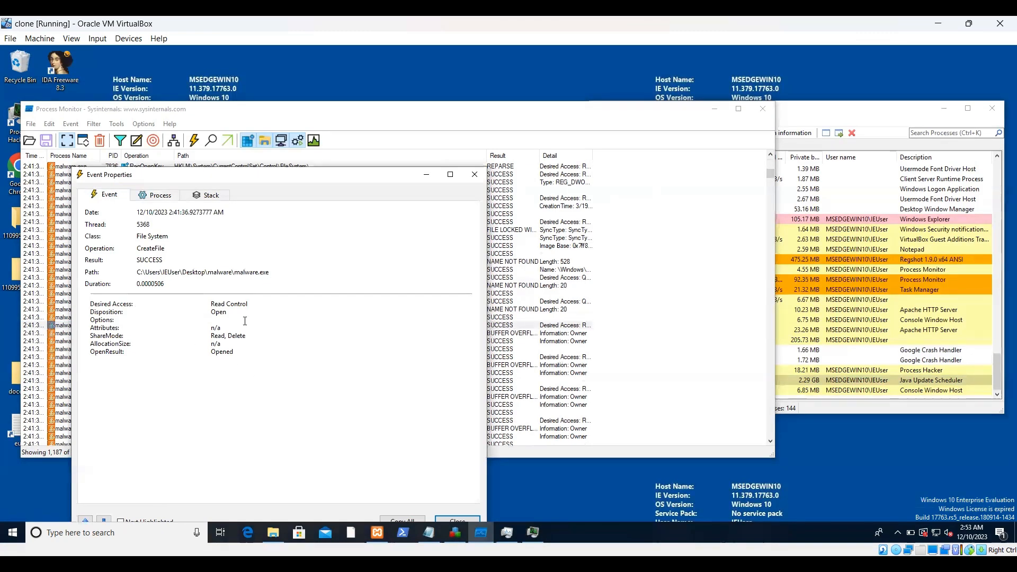
click(148, 197)
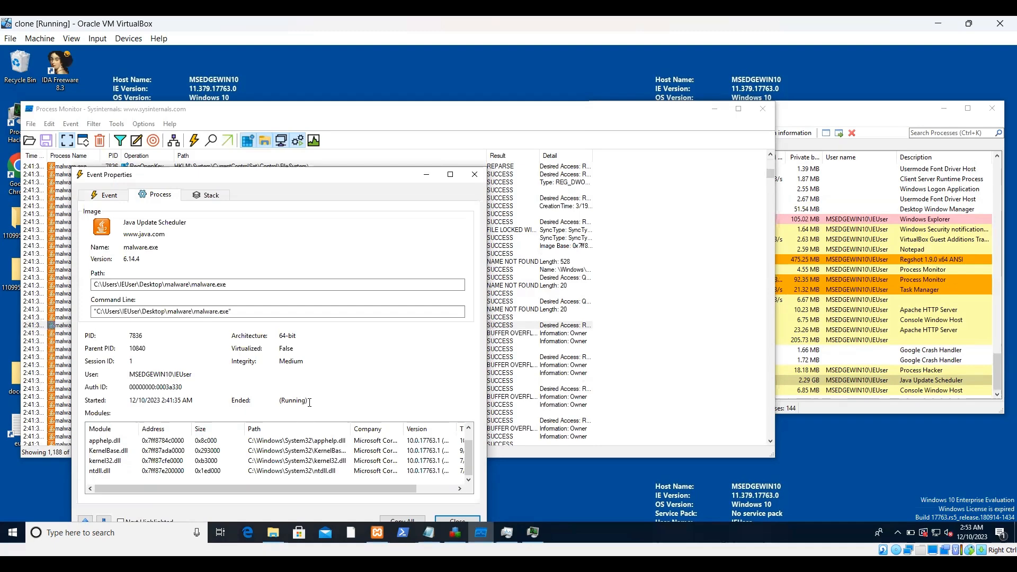
scroll(381, 455, up, 1)
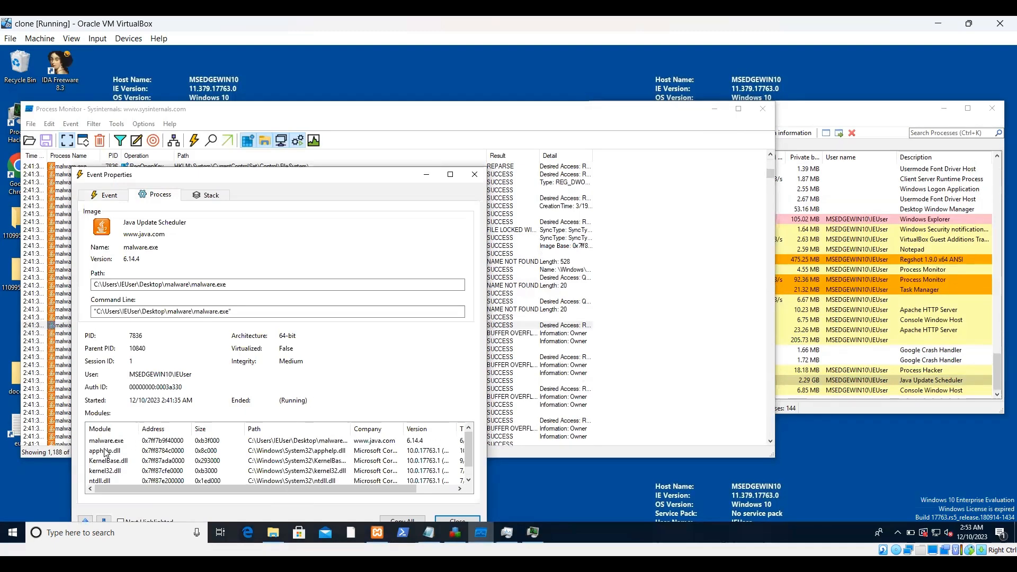
drag(187, 488, 403, 339)
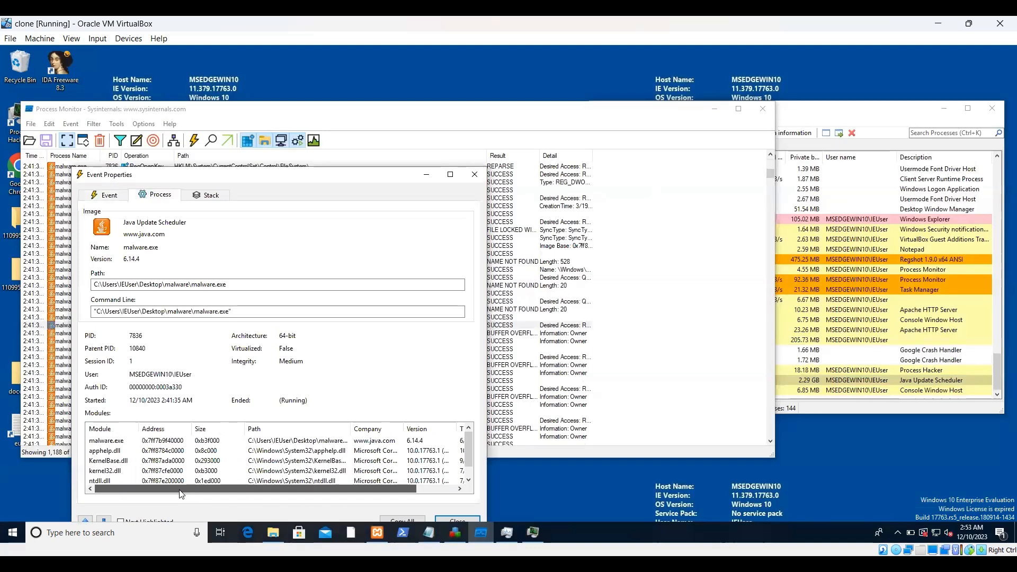
click(475, 176)
Step: Review malware.exe's image load and DLL file events, bring up the Regshot comparison report in Notepad, and return to Process Monitor
scroll(335, 344, down, 6)
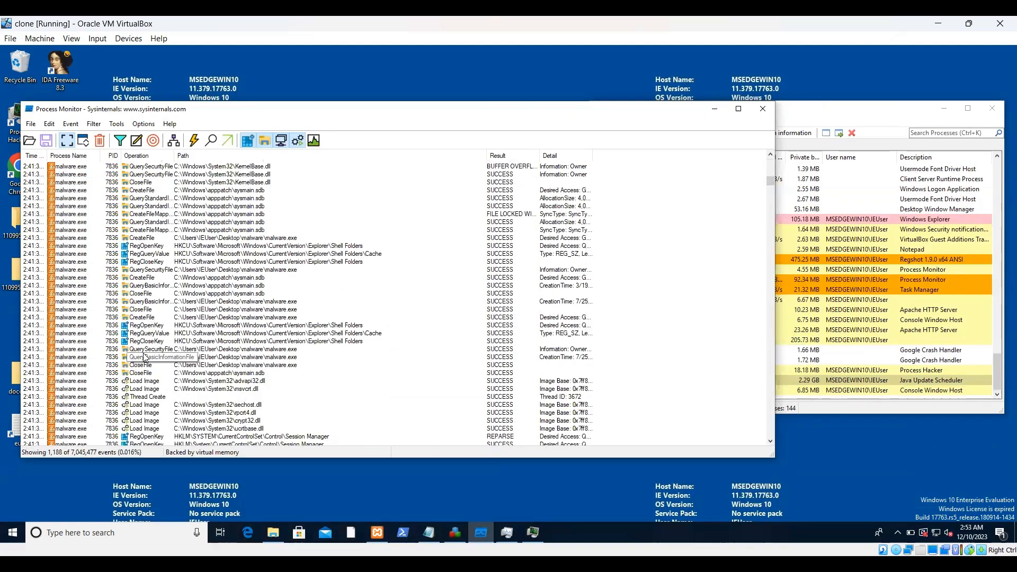
scroll(145, 359, down, 9)
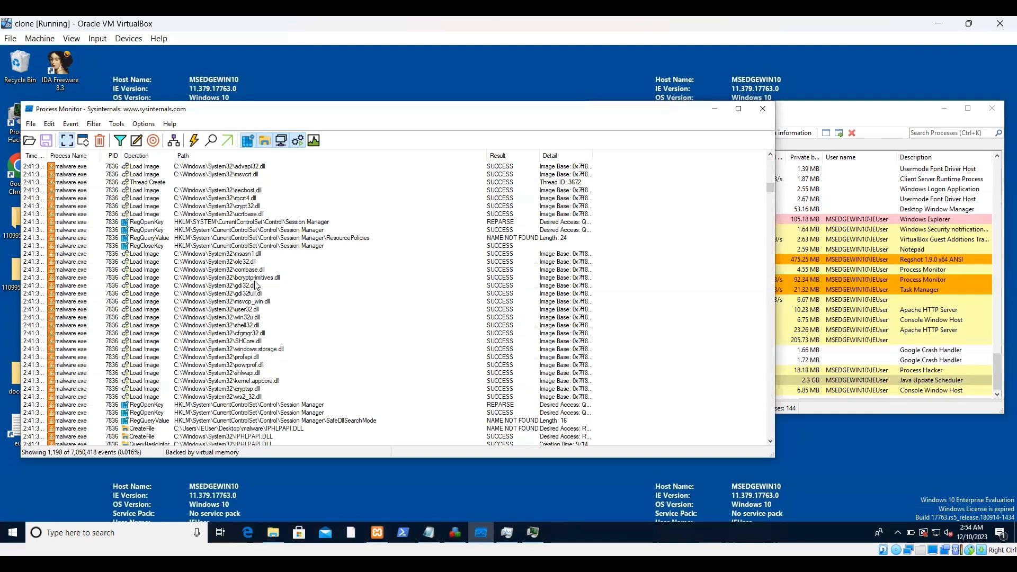
scroll(282, 354, down, 3)
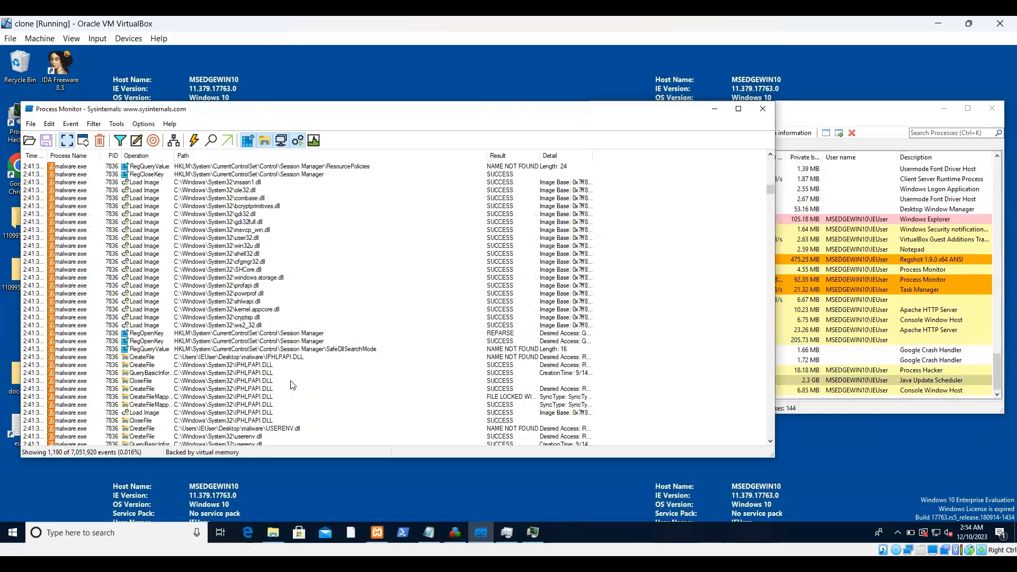
scroll(291, 381, down, 4)
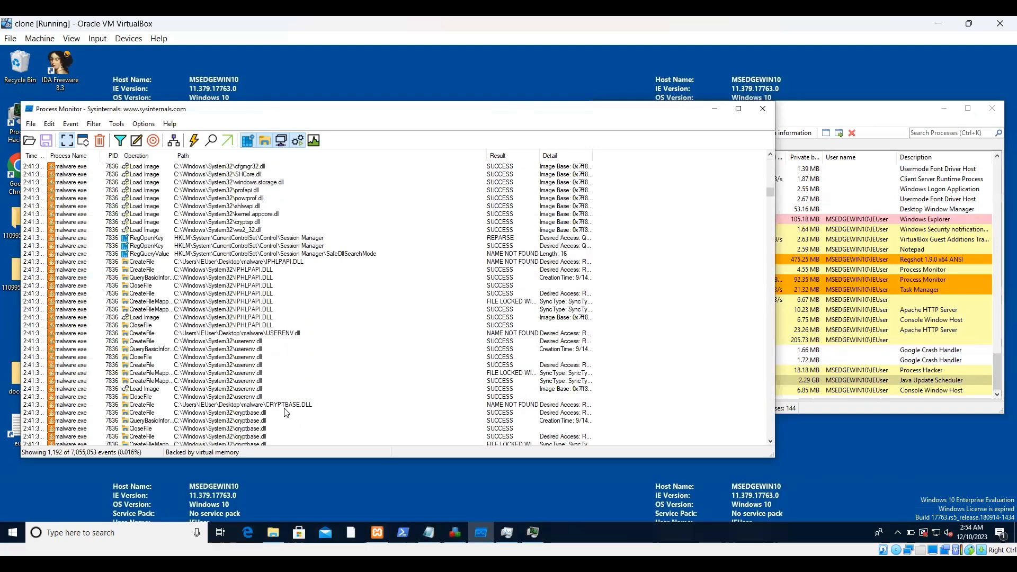
scroll(286, 413, down, 4)
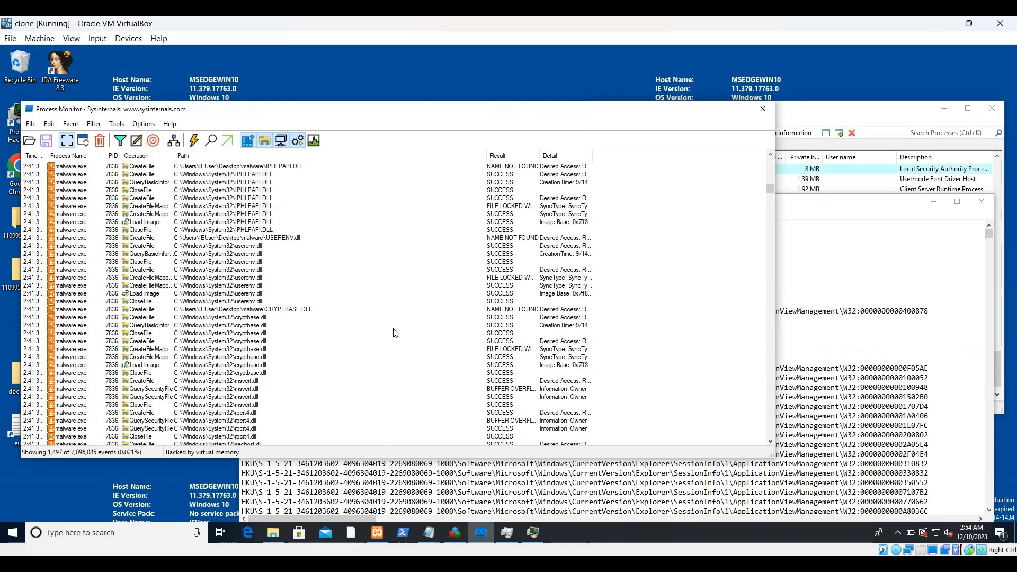
click(848, 248)
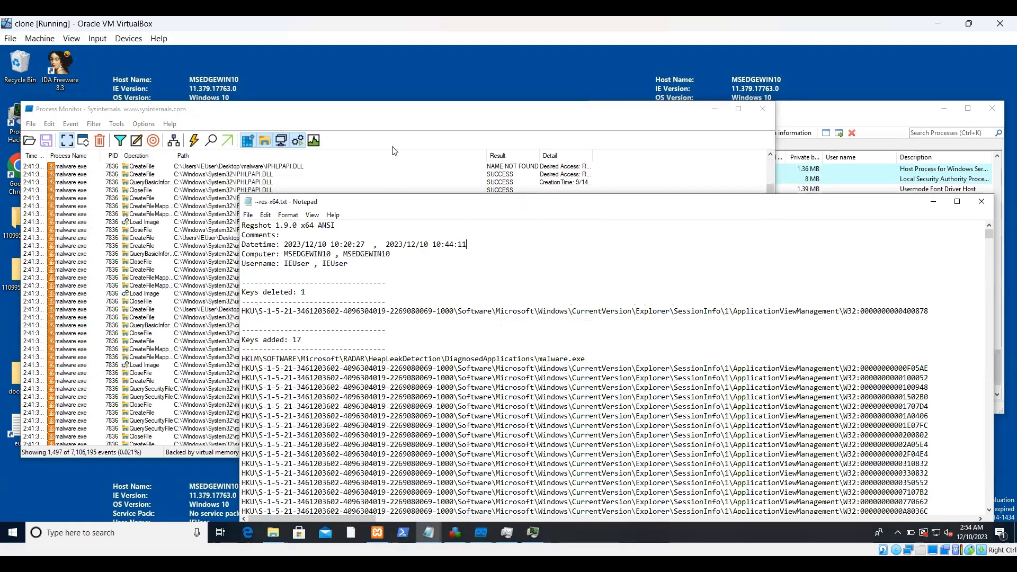
click(413, 124)
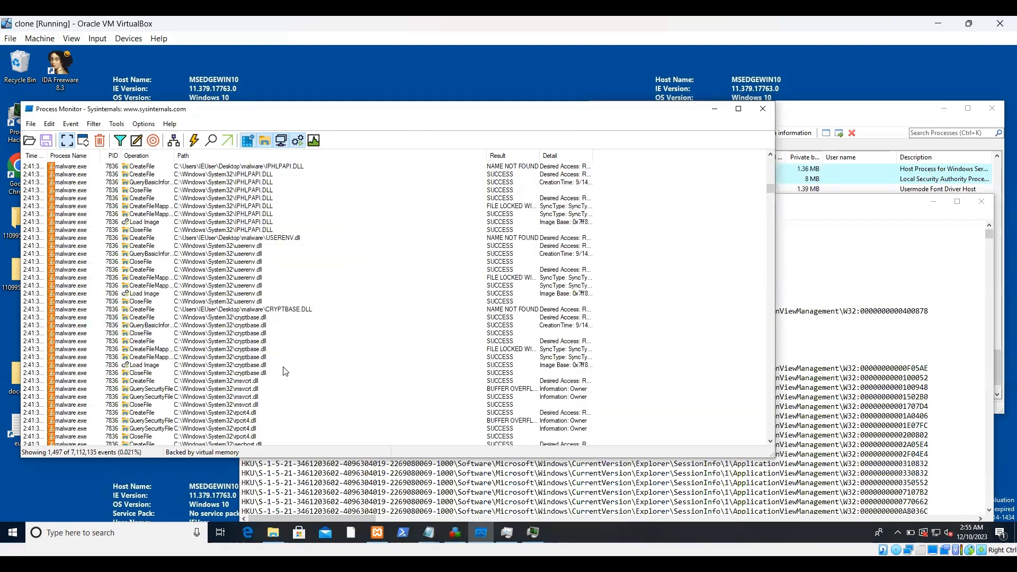
Step: Open the properties of the successful CreateFileMapping event on C:\Windows\System32\cryptbase.dll
scroll(258, 380, down, 4)
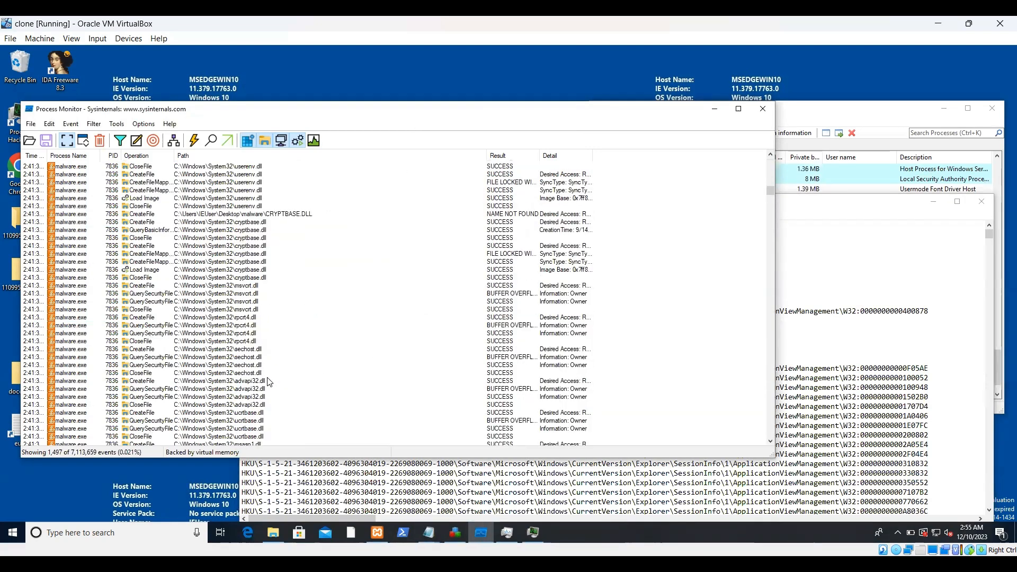
click(229, 279)
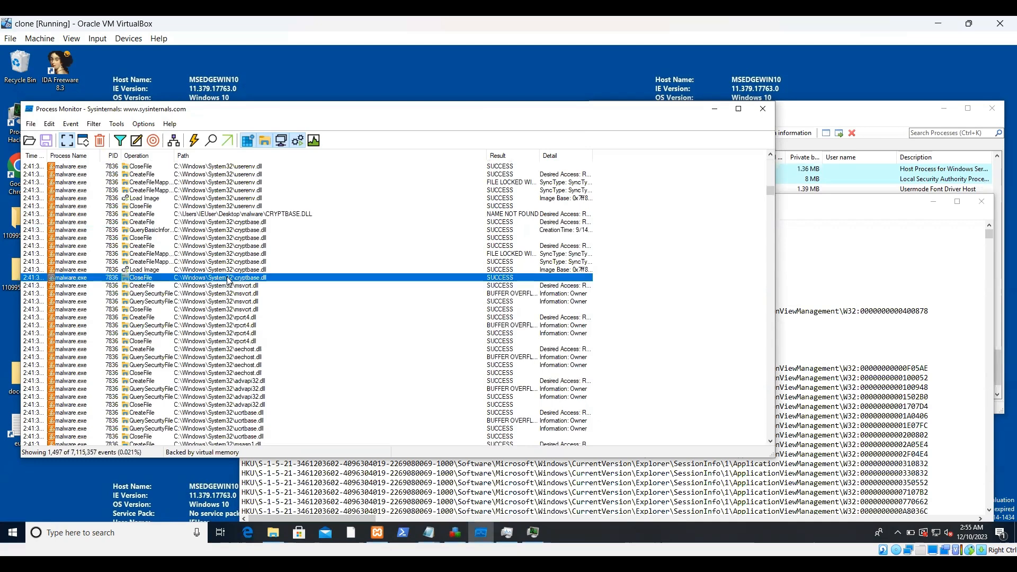
right_click(194, 264)
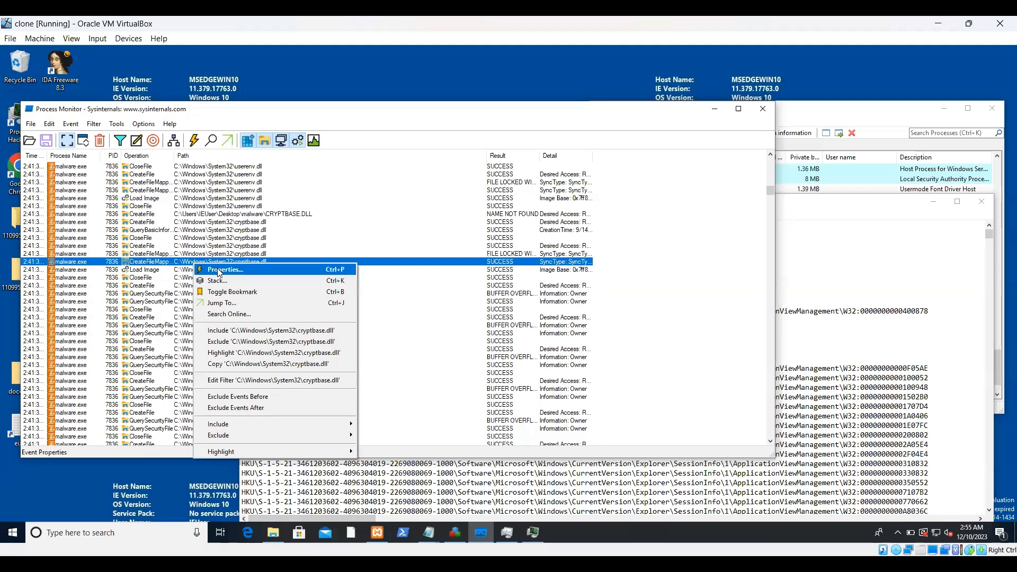
click(219, 270)
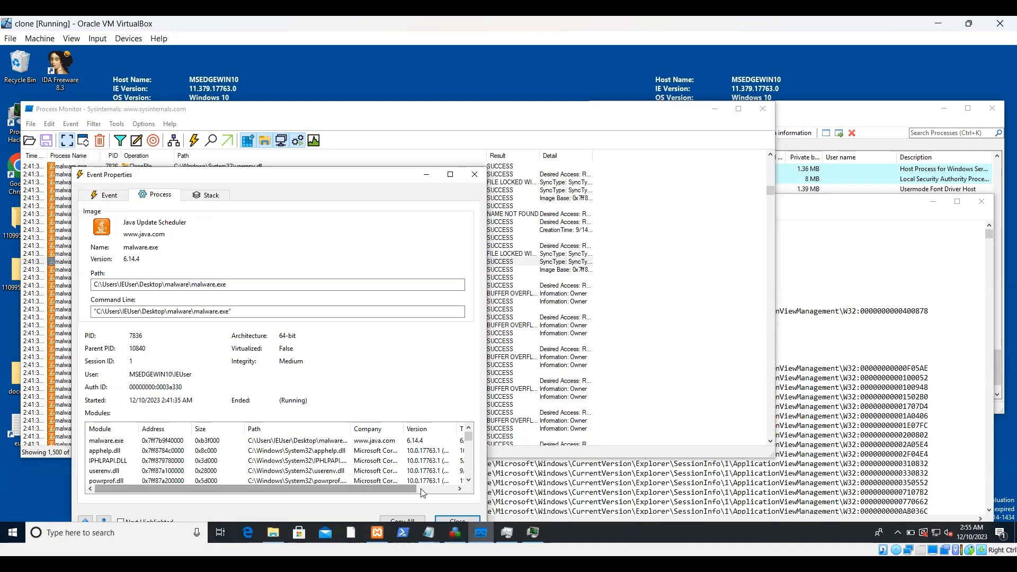
Step: Examine the cryptbase.dll event's module list, call stack and event details, and close the event properties
drag(386, 489, 457, 499)
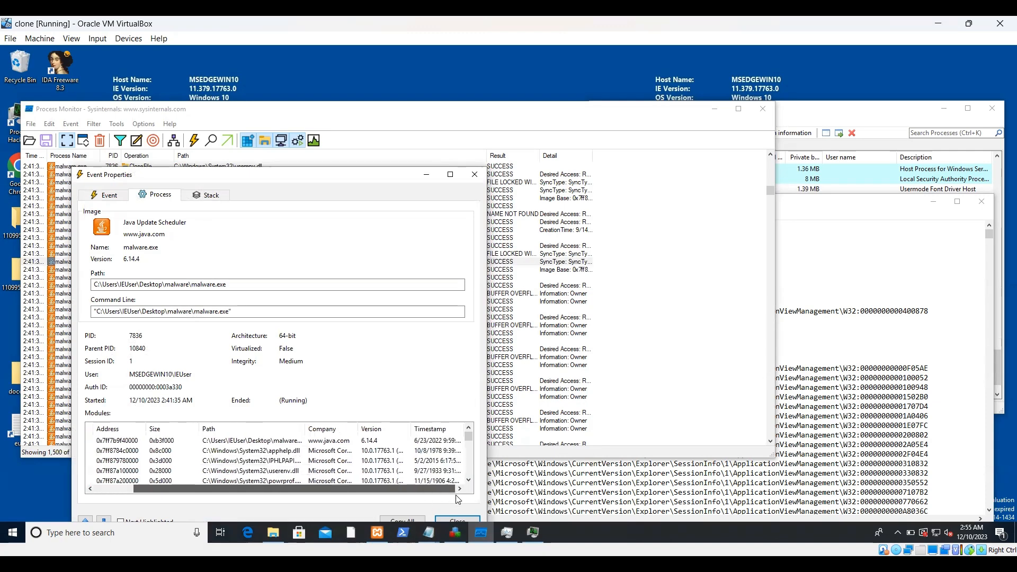
click(207, 196)
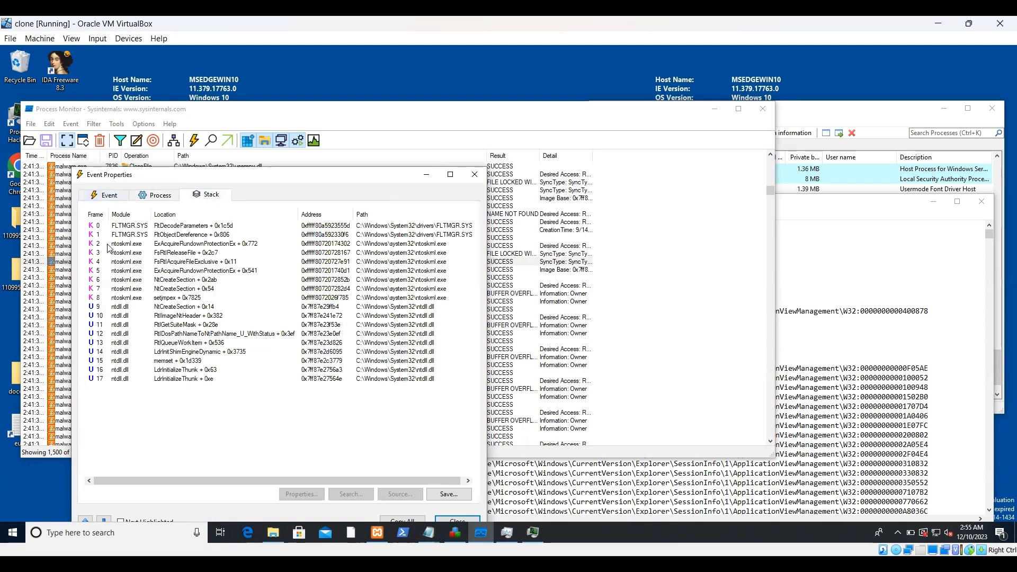
click(101, 196)
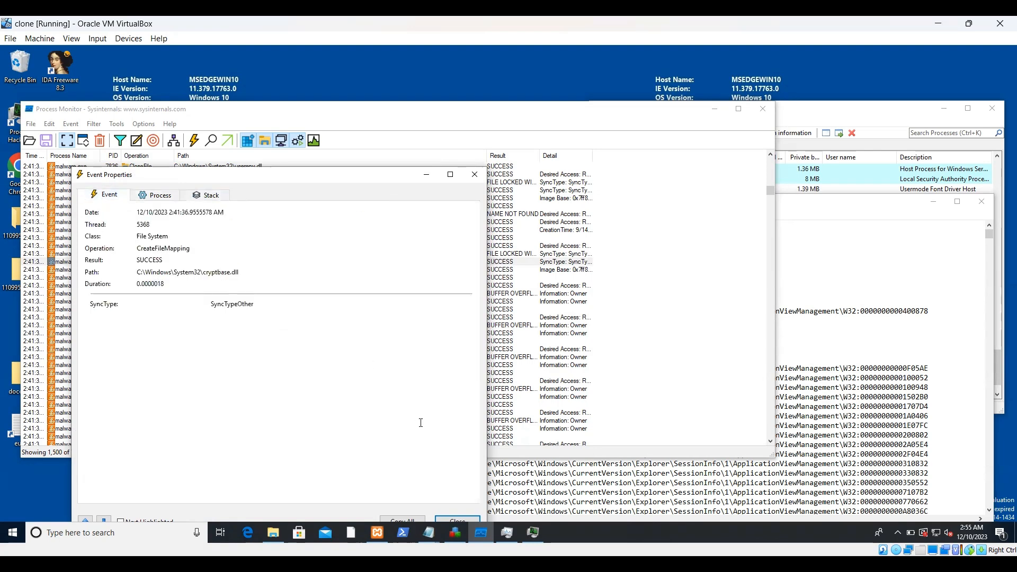
click(474, 175)
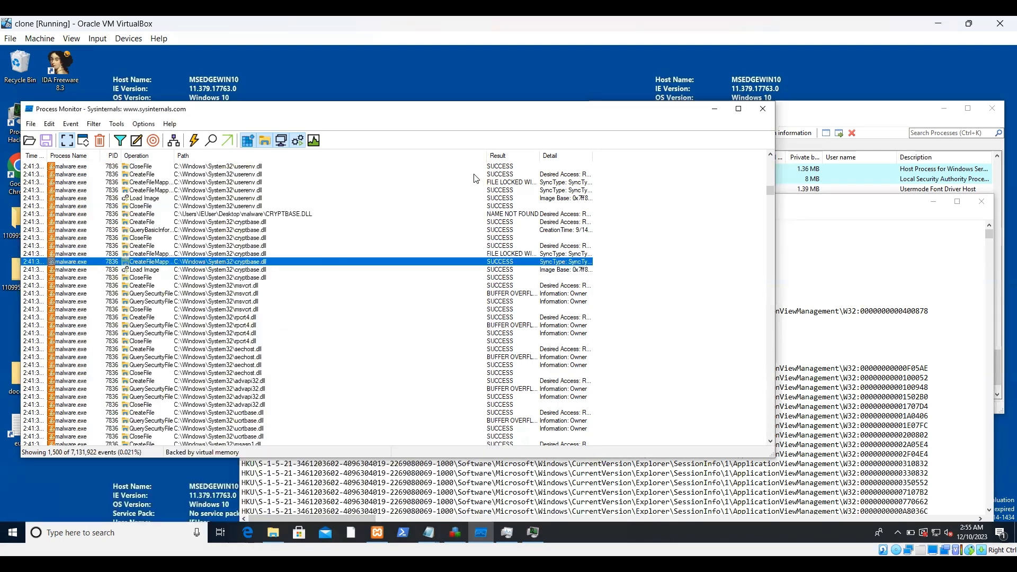
Step: Examine malware.exe's file events on System32 DLLs such as crypt32.dll and cryptsp.dll, and the registry events that follow them
scroll(329, 345, down, 5)
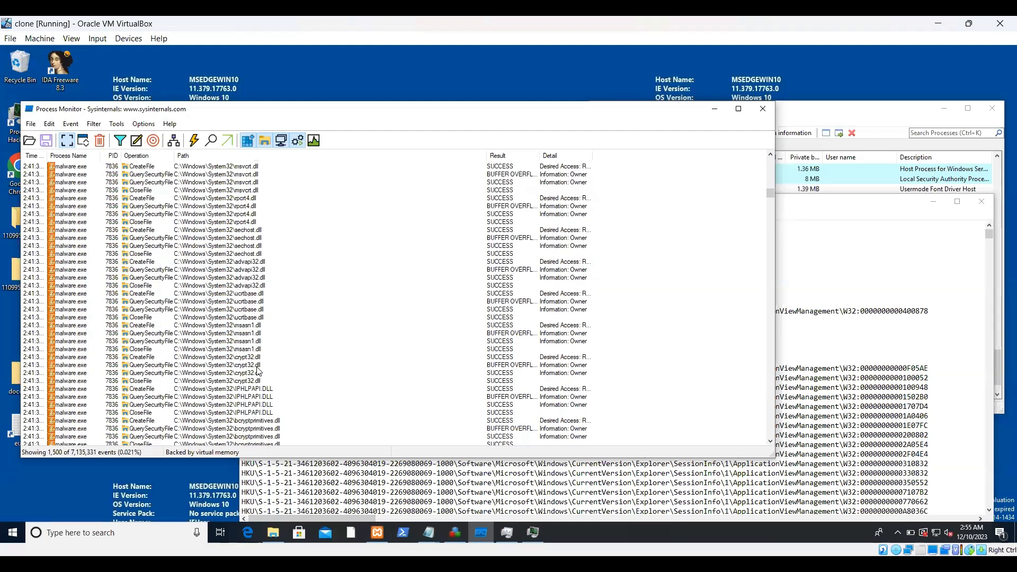
click(248, 358)
scroll(317, 379, down, 4)
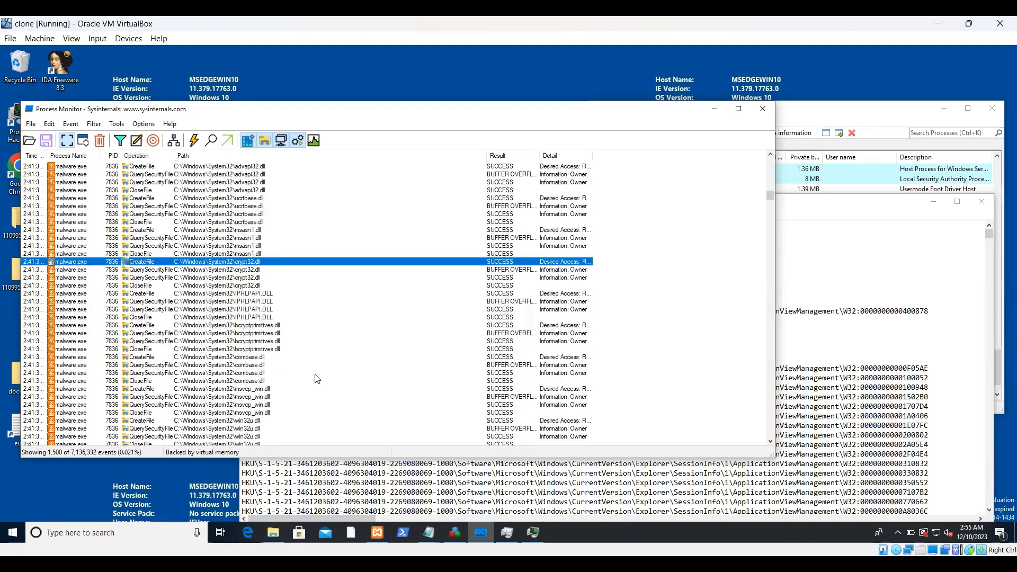
scroll(251, 387, down, 12)
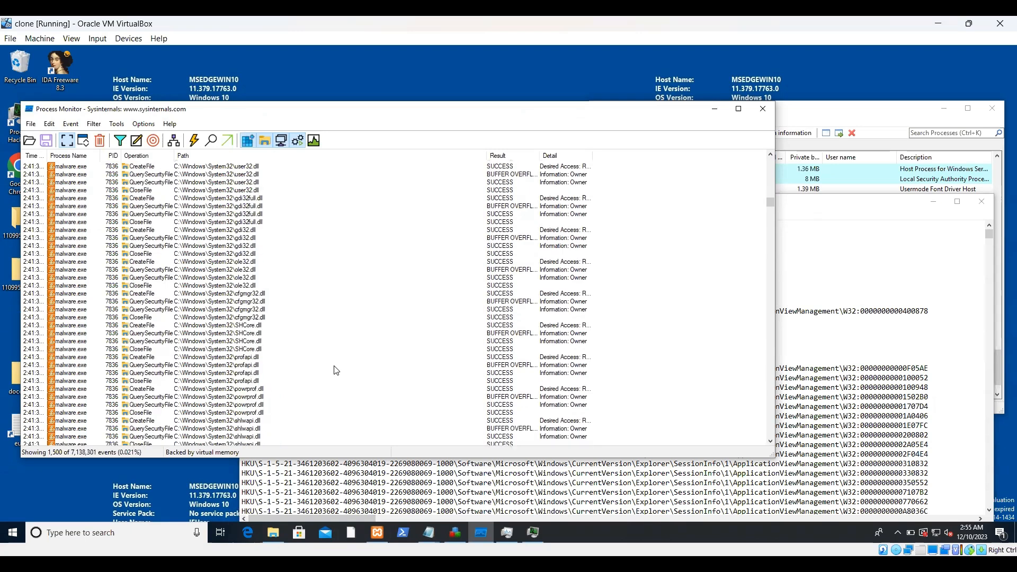
scroll(336, 371, down, 5)
scroll(337, 371, down, 5)
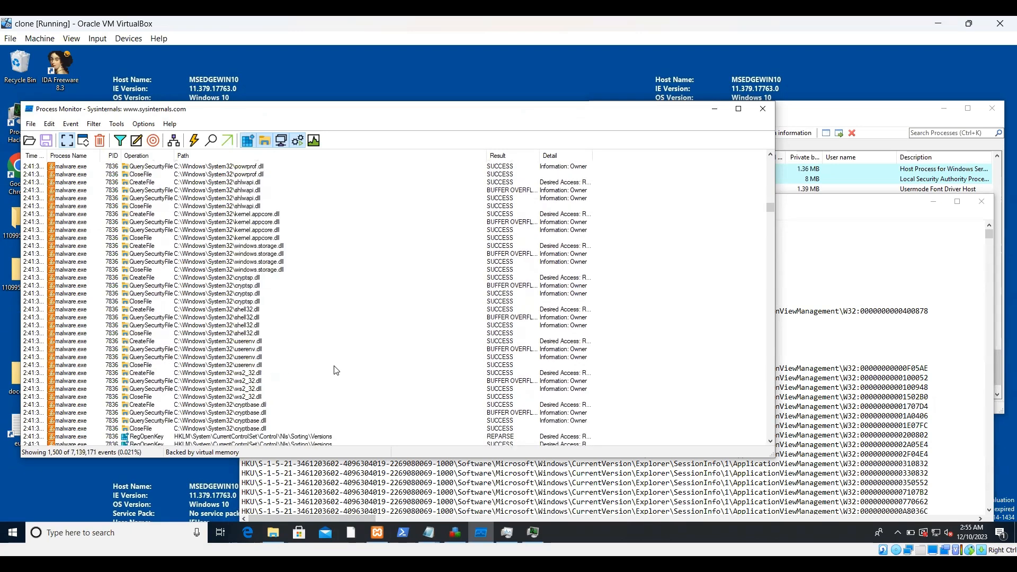
click(254, 302)
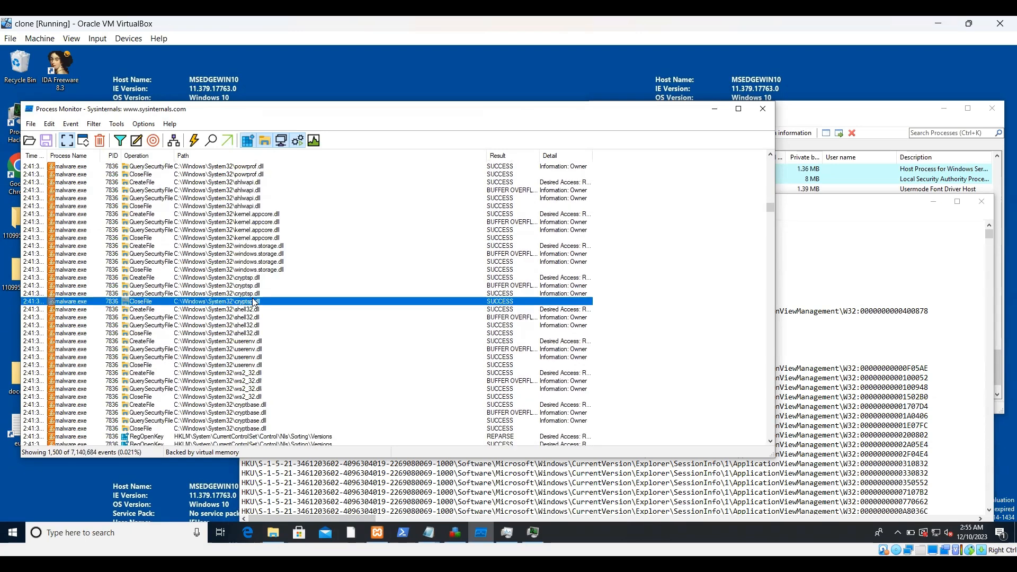
scroll(357, 364, down, 5)
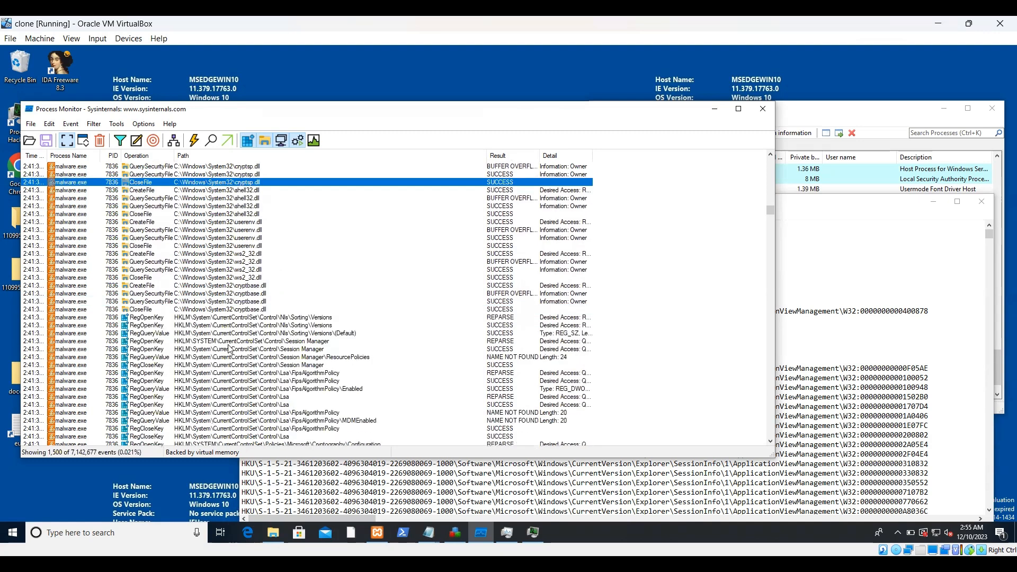
scroll(220, 362, down, 4)
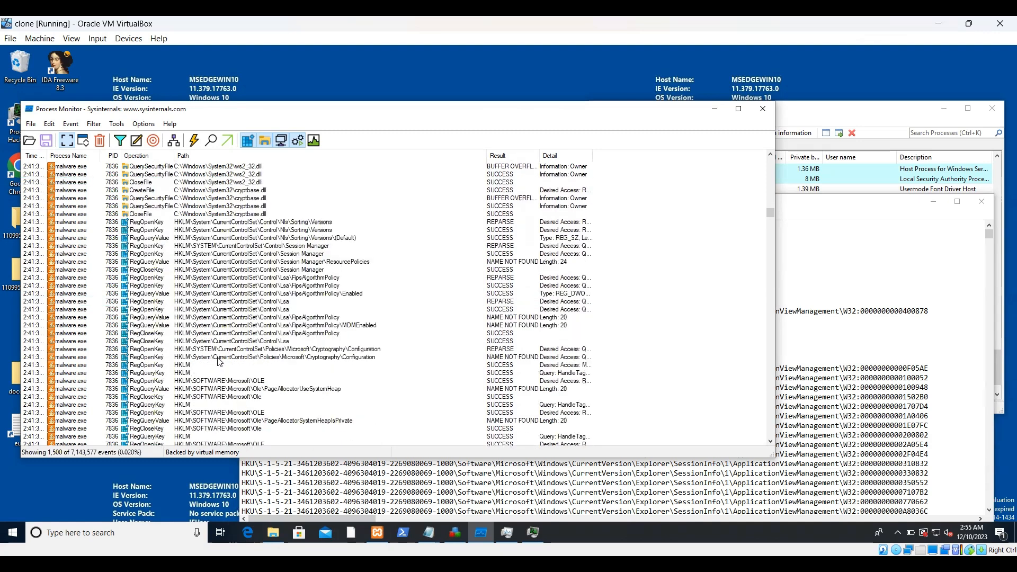
Step: Open the properties of the NAME NOT FOUND RegOpenKey event on HKLM\System\CurrentControlSet\Policies\Microsoft\Cryptography\Configuration
click(144, 365)
click(150, 357)
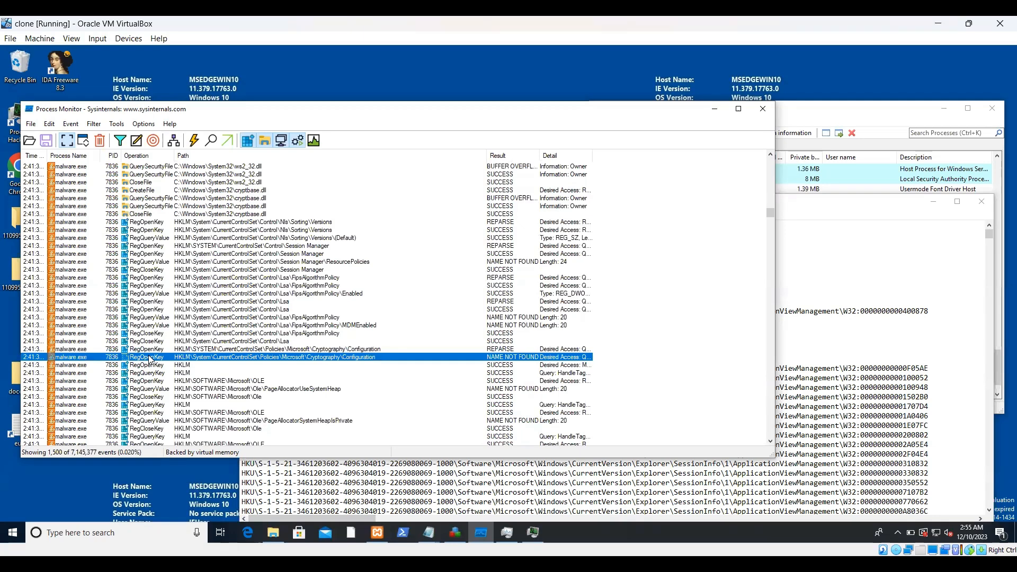
right_click(150, 358)
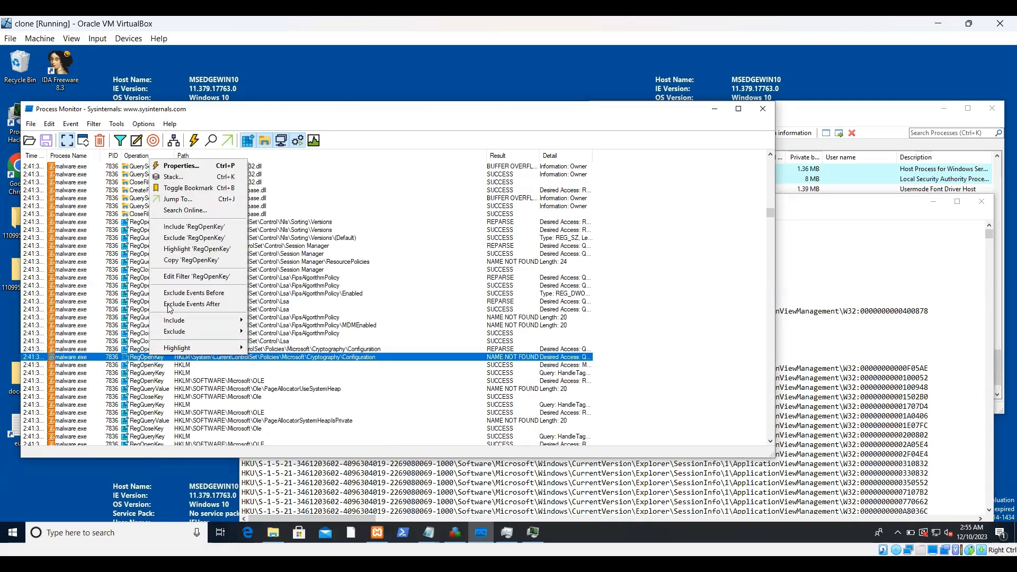
click(197, 170)
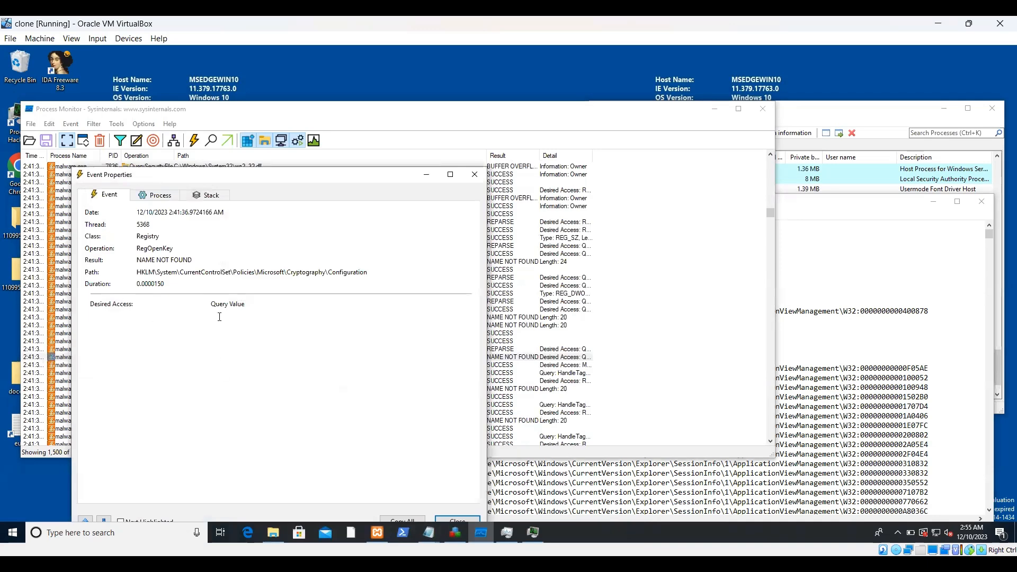
Step: Examine the Cryptography\Configuration event's module list, call stack and event details, and close the event properties
click(156, 195)
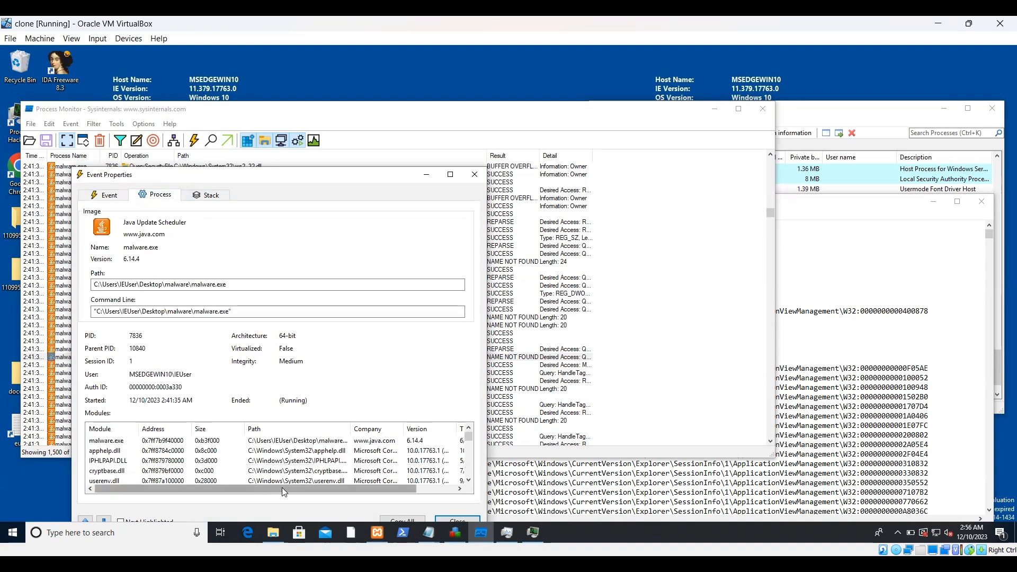
drag(282, 487, 321, 488)
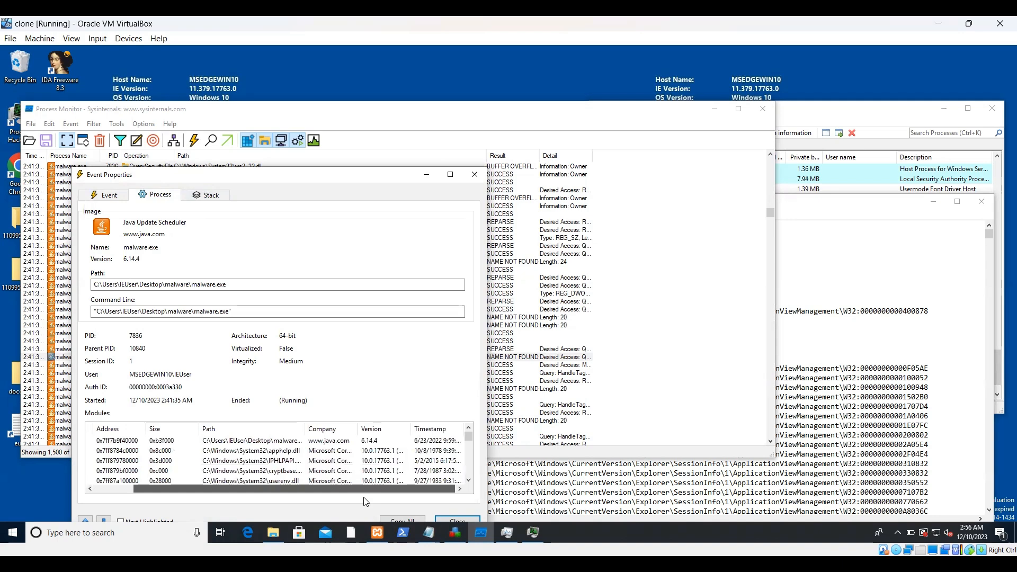
click(213, 196)
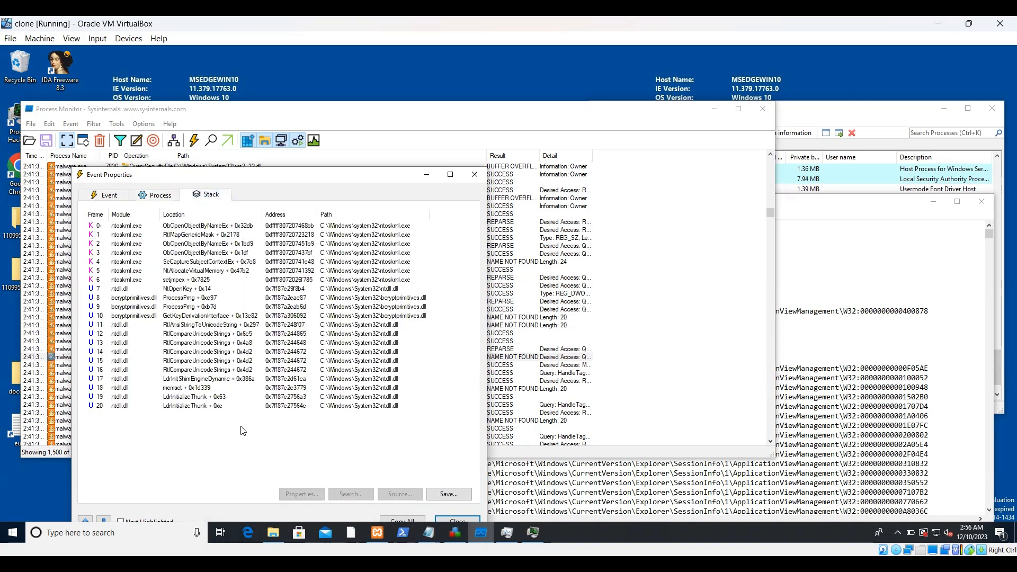
click(106, 195)
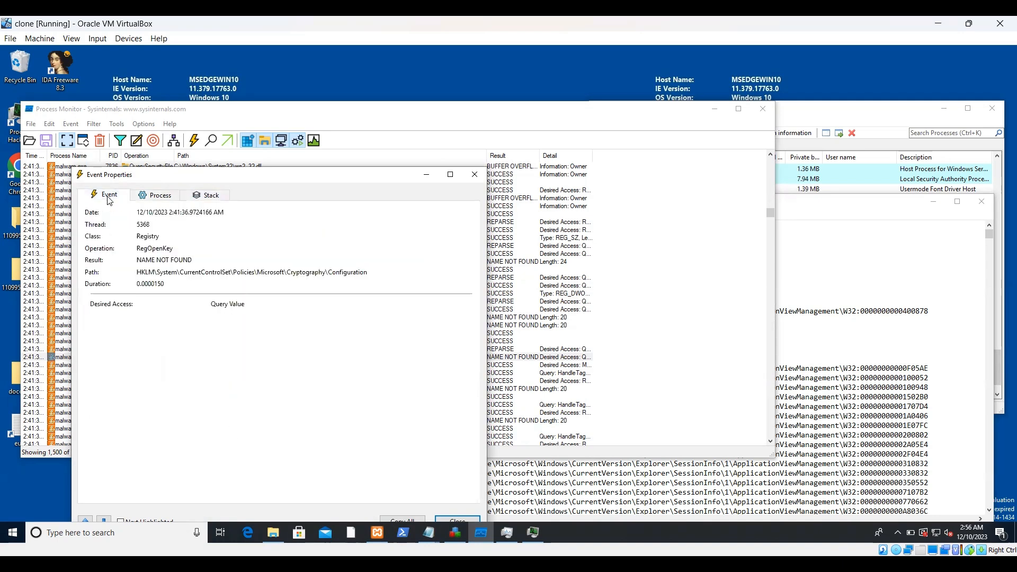
click(477, 175)
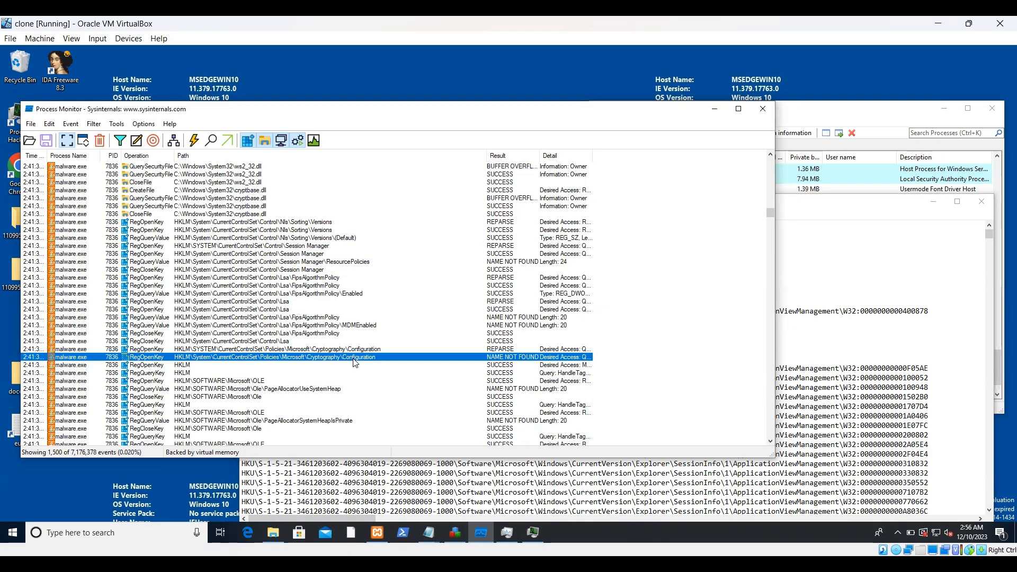
Step: Examine malware.exe's subsequent registry events on the Microsoft\Ole and HKCU\Software\Classes\Local Settings keys
scroll(295, 380, down, 4)
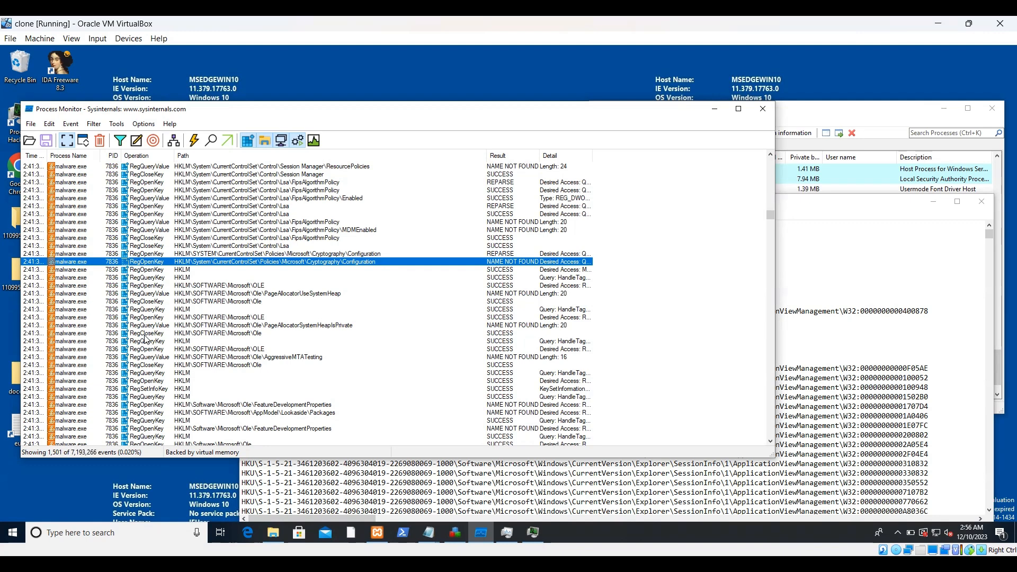
scroll(147, 339, down, 3)
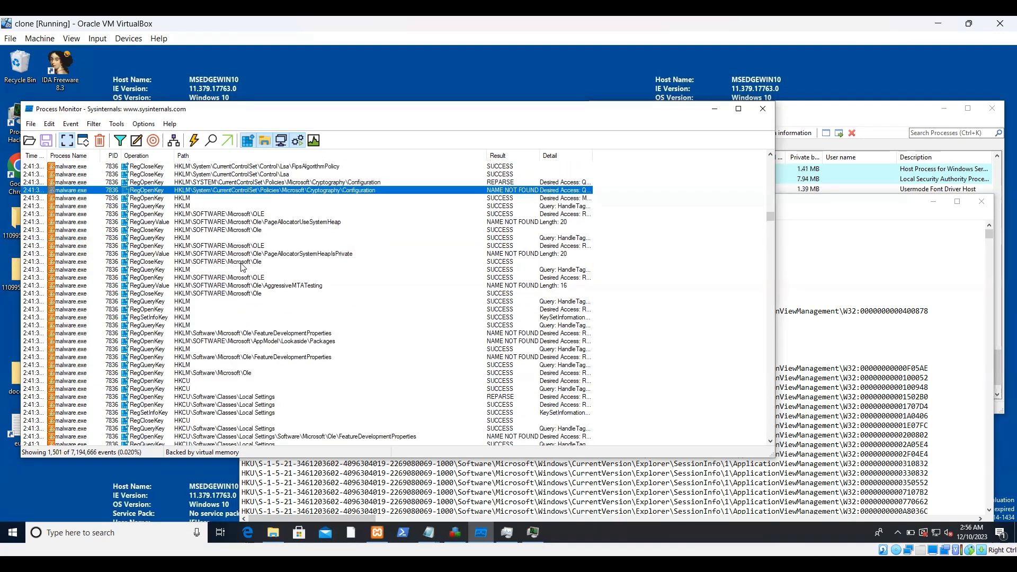
scroll(362, 363, down, 5)
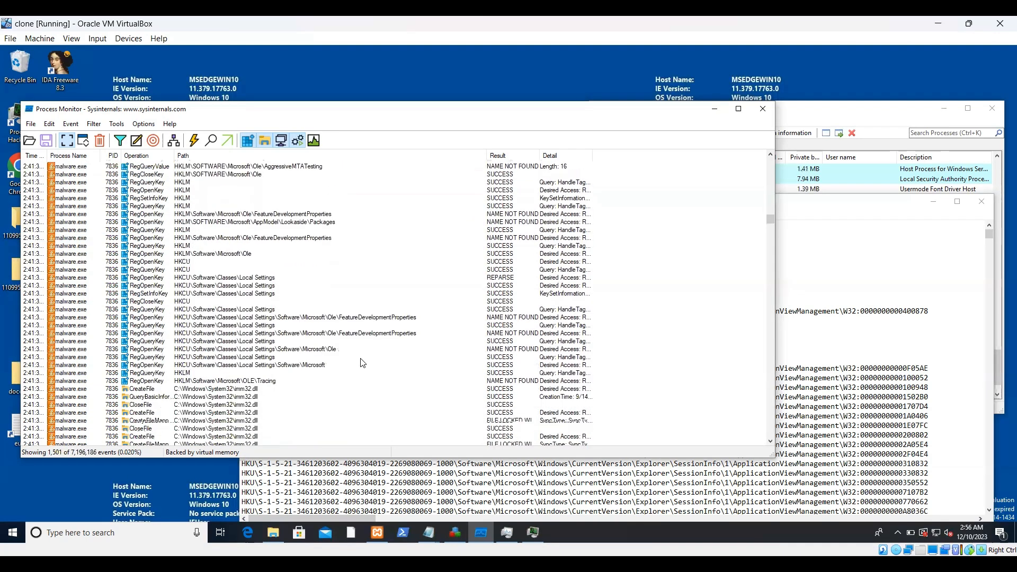
Step: Switch to the maximized Regshot report ~res-x64.txt and examine its added keys and values, highlighting \malware\malware.exe: in the ControlSet001 bam entry
click(790, 253)
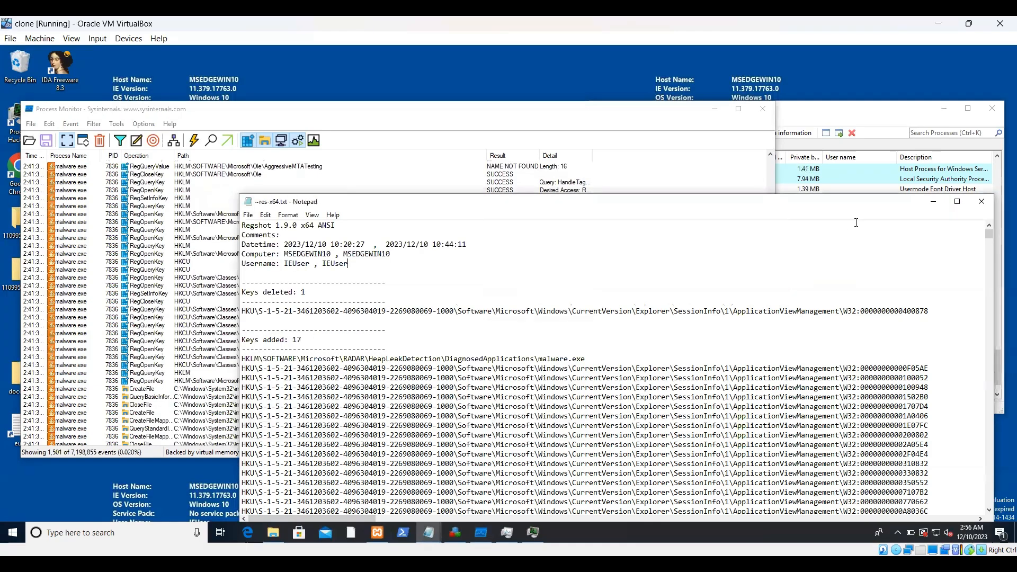
click(957, 201)
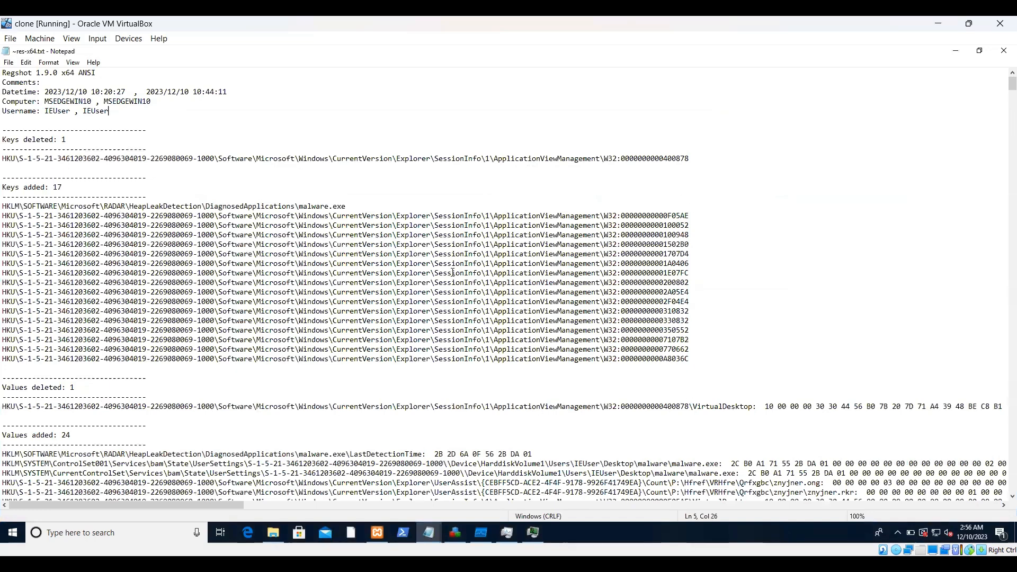
scroll(411, 401, down, 7)
scroll(410, 401, down, 1)
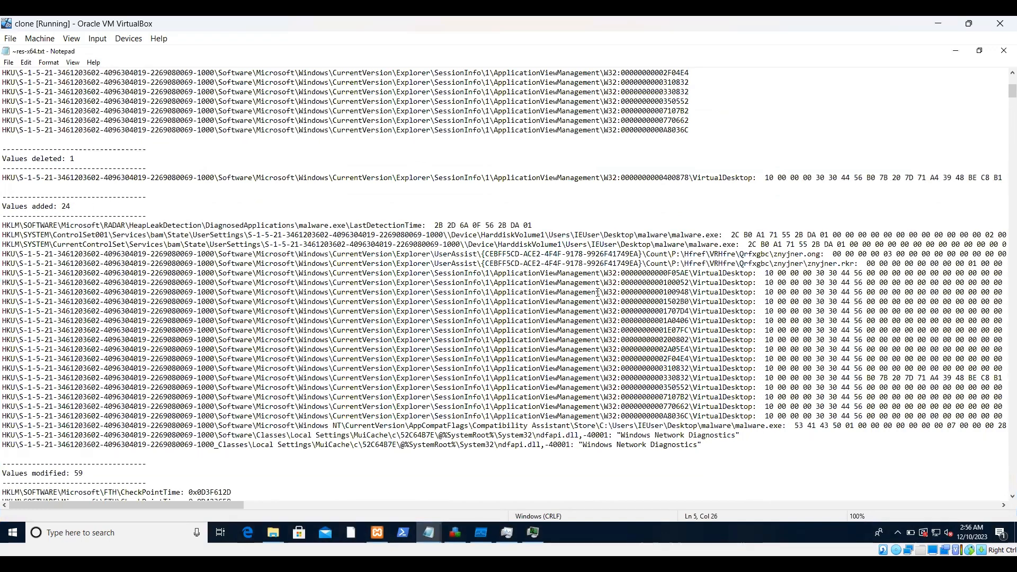
drag(725, 235, 630, 236)
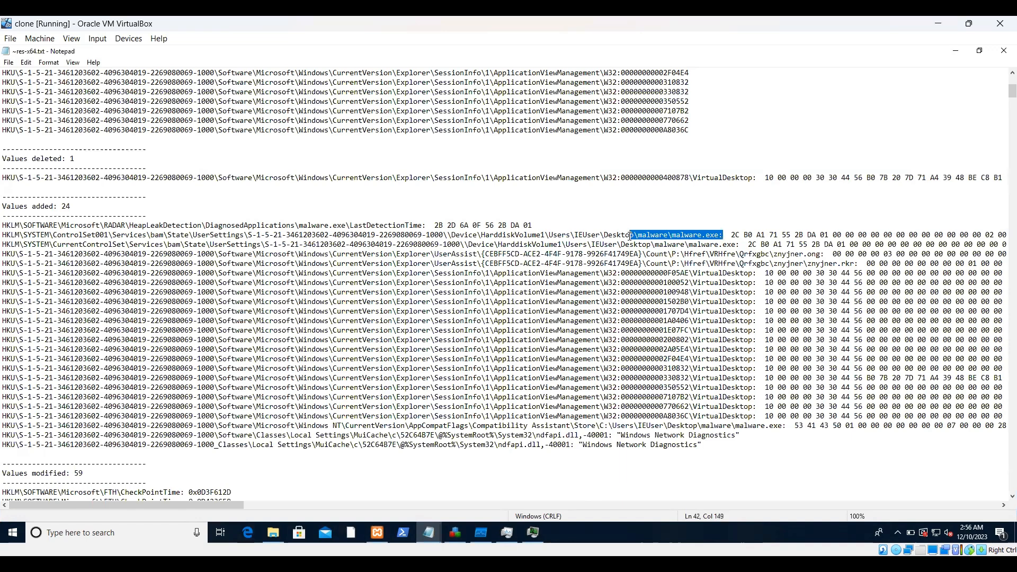
scroll(656, 389, down, 9)
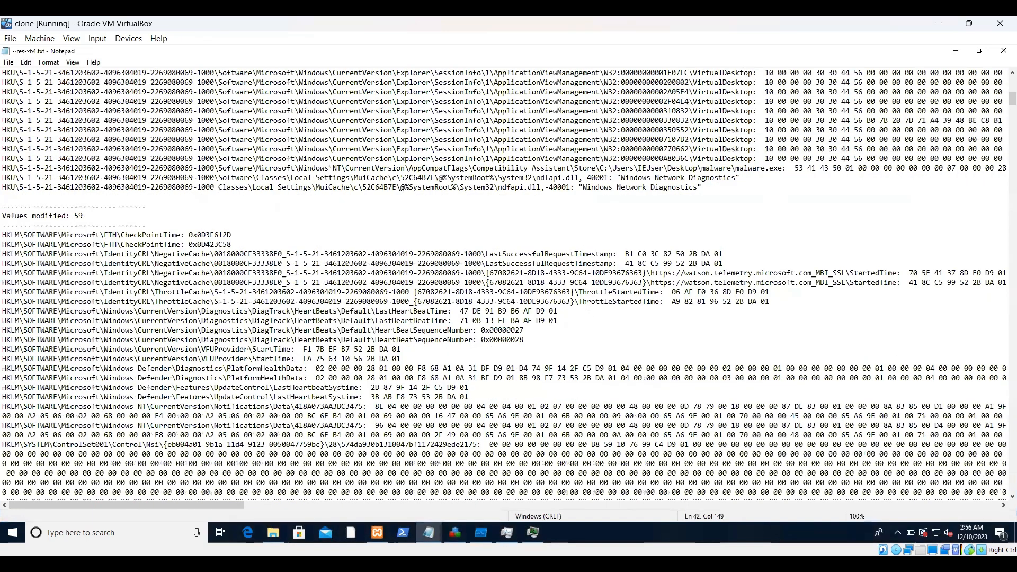
Step: Examine the first HKLM entries under Values modified and skip past the long binary data to the CurrentControlSet bam entries
scroll(588, 307, down, 2)
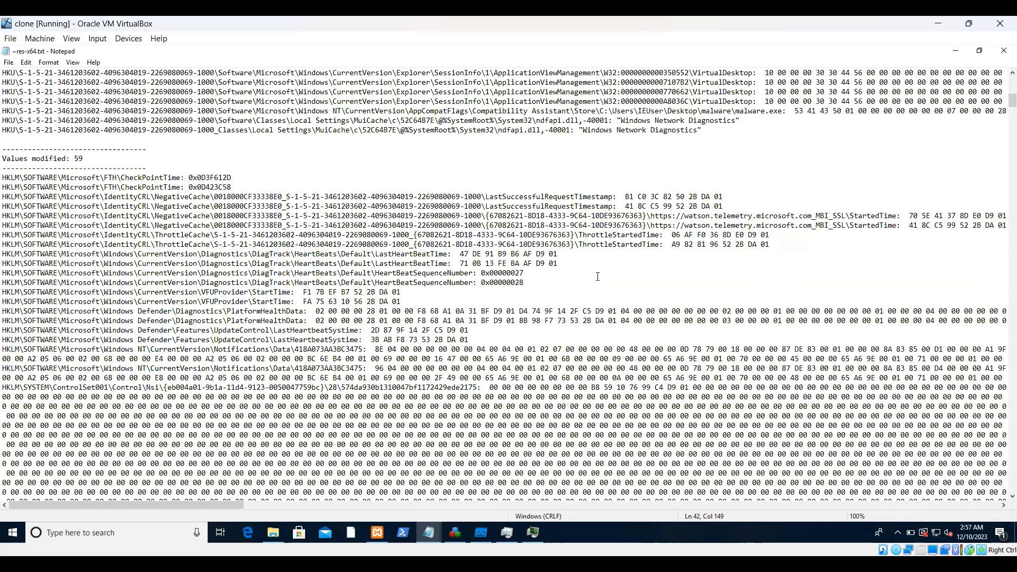
scroll(878, 255, down, 6)
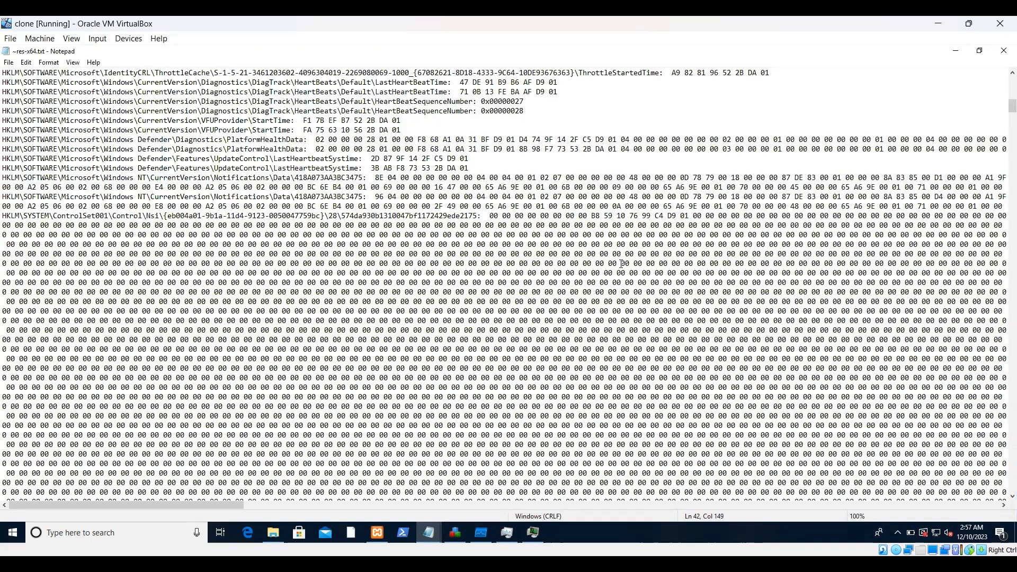
scroll(622, 263, down, 10)
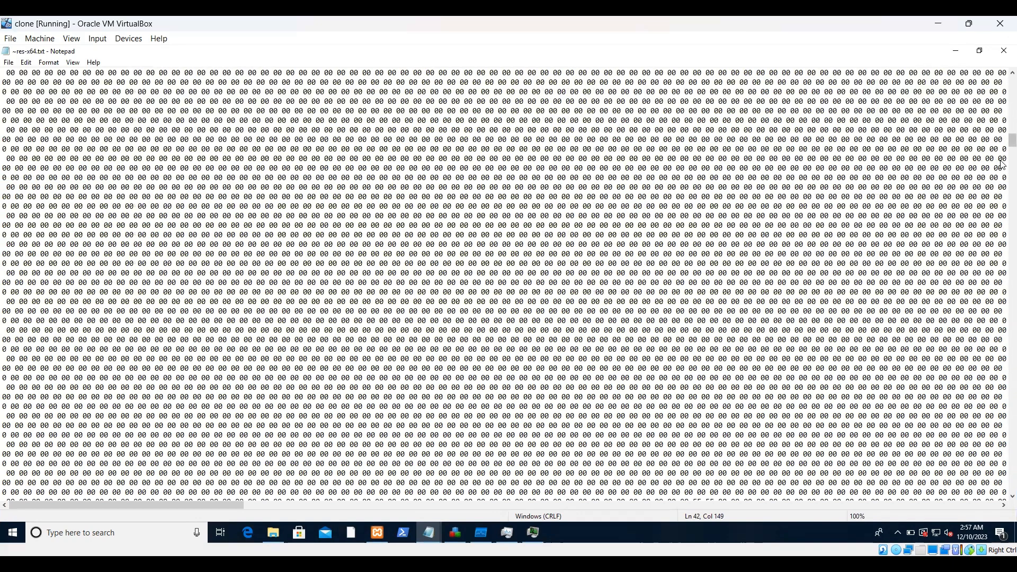
drag(1003, 146, 1003, 335)
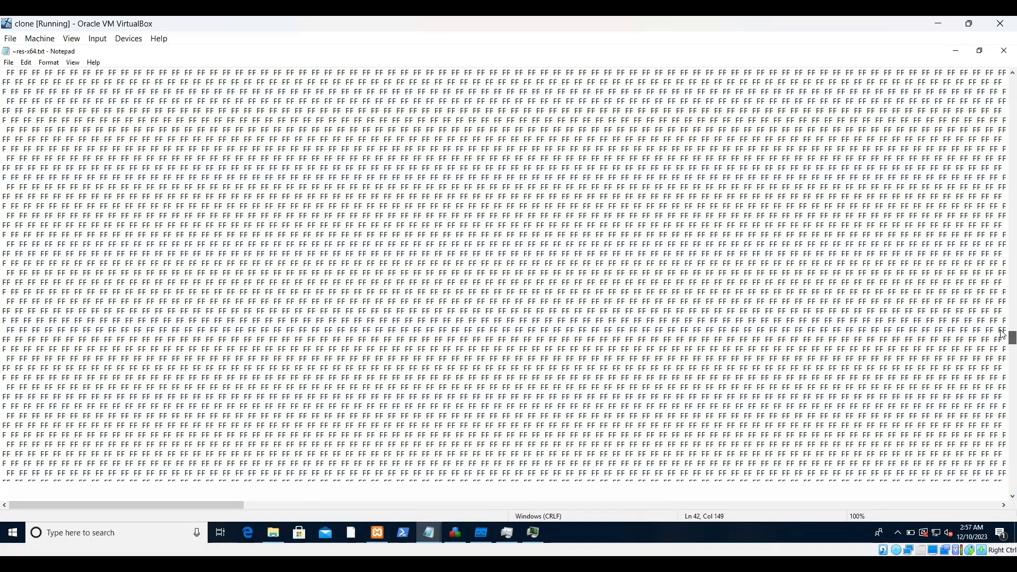
drag(1003, 335, 1003, 460)
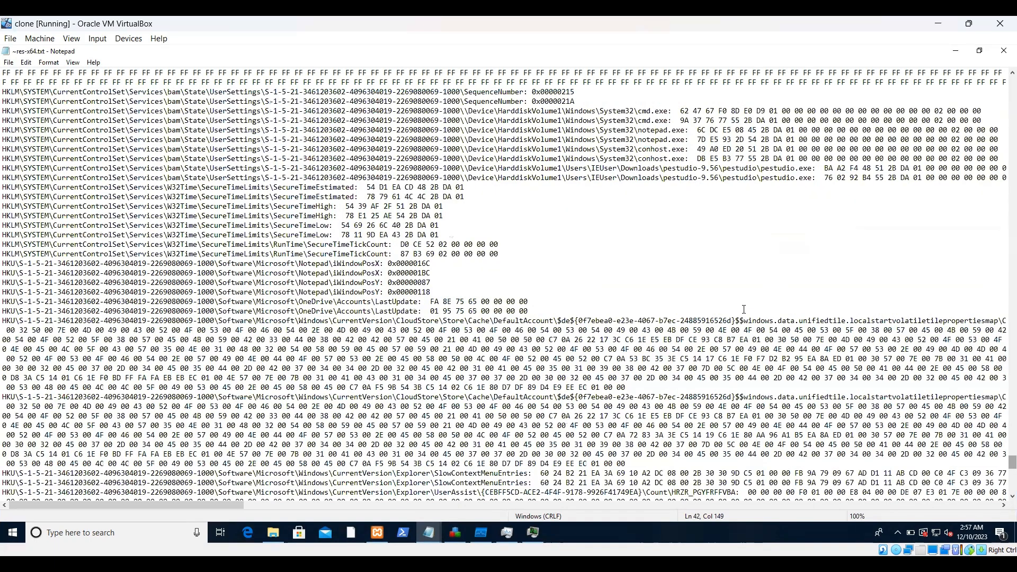
Step: Examine the modified bam, W32Time, CloudStore and UserAssist values through to the end of the Regshot report
scroll(527, 365, up, 4)
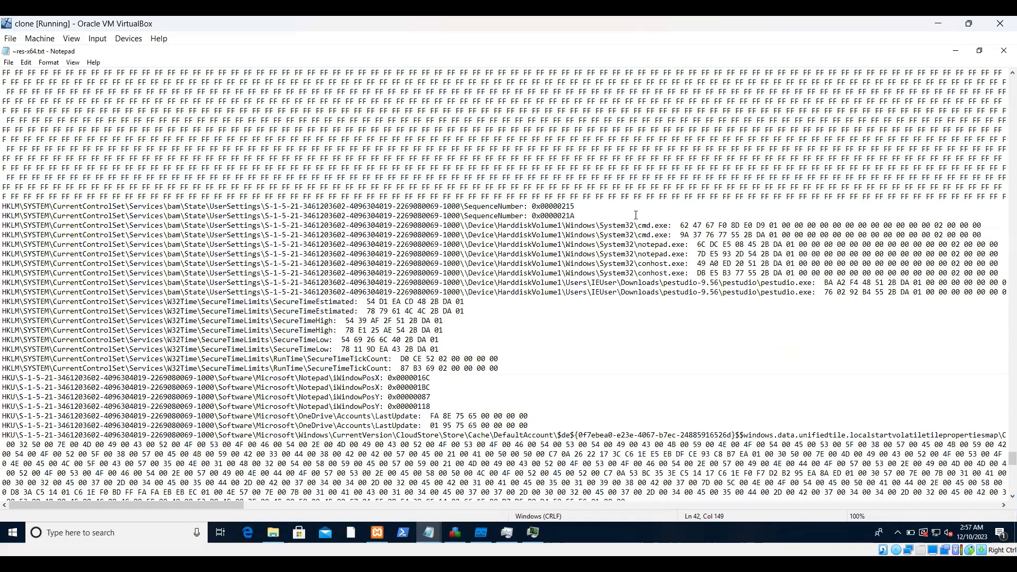
scroll(666, 299, down, 2)
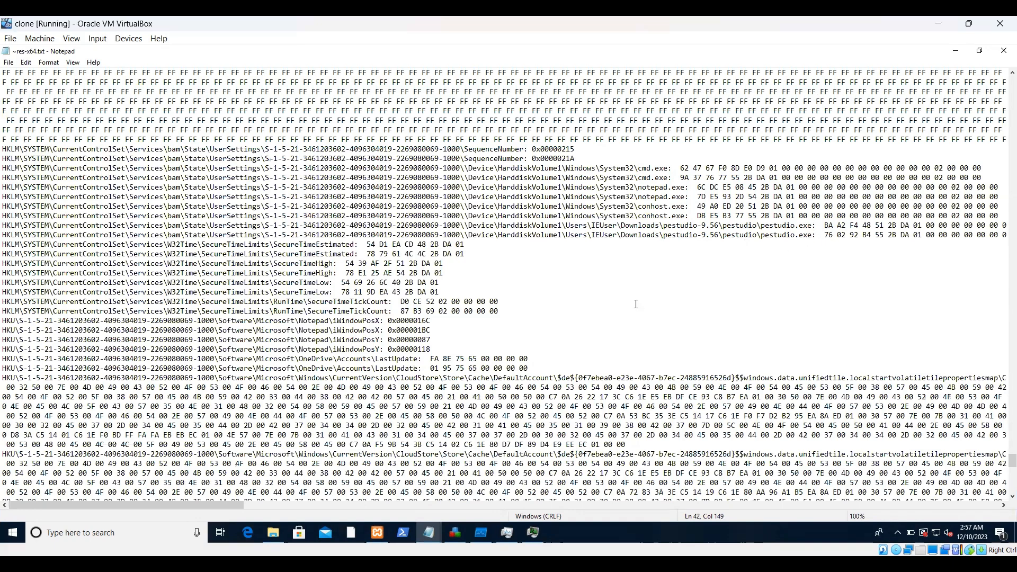
scroll(536, 346, down, 3)
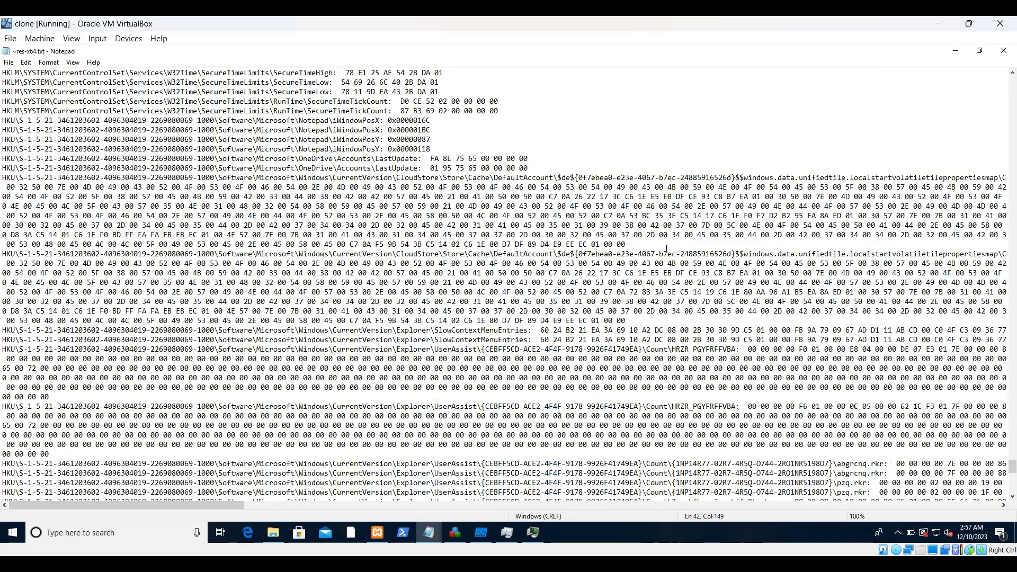
scroll(690, 368, down, 5)
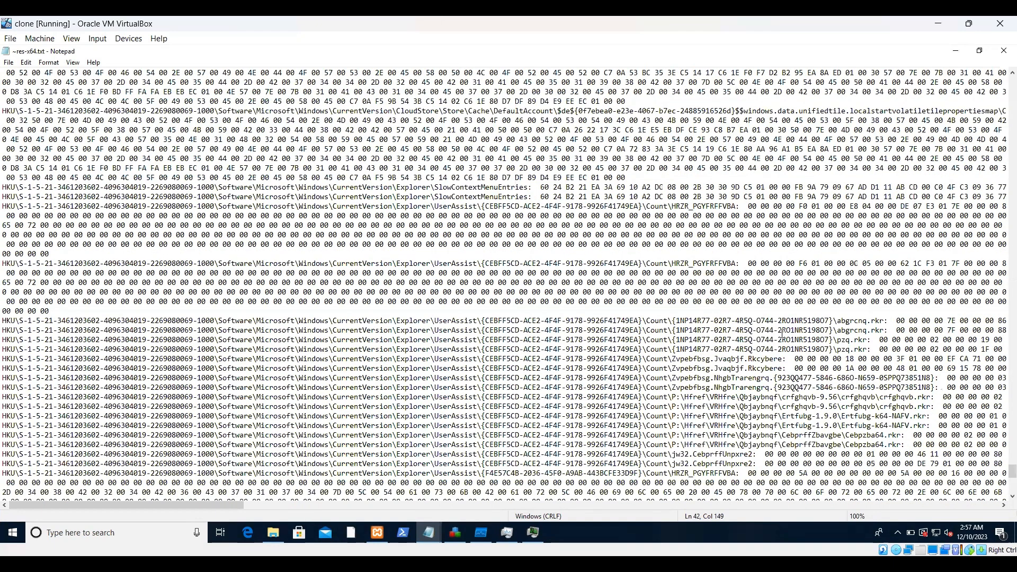
scroll(825, 344, down, 13)
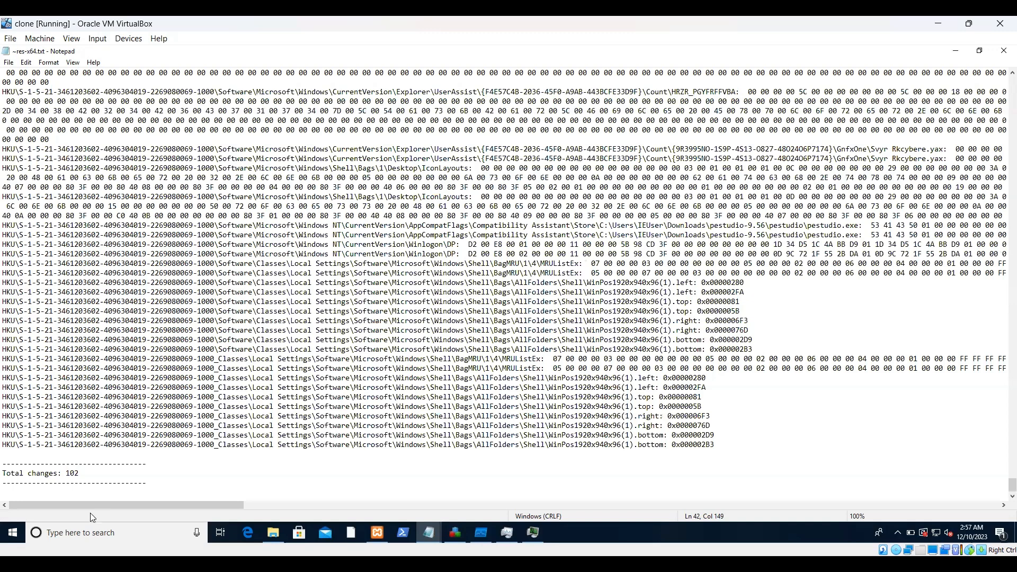
Step: Return to the report's start, replace the selected \malware\malware.exe: text with "malw", and switch to Process Monitor
scroll(584, 351, up, 15)
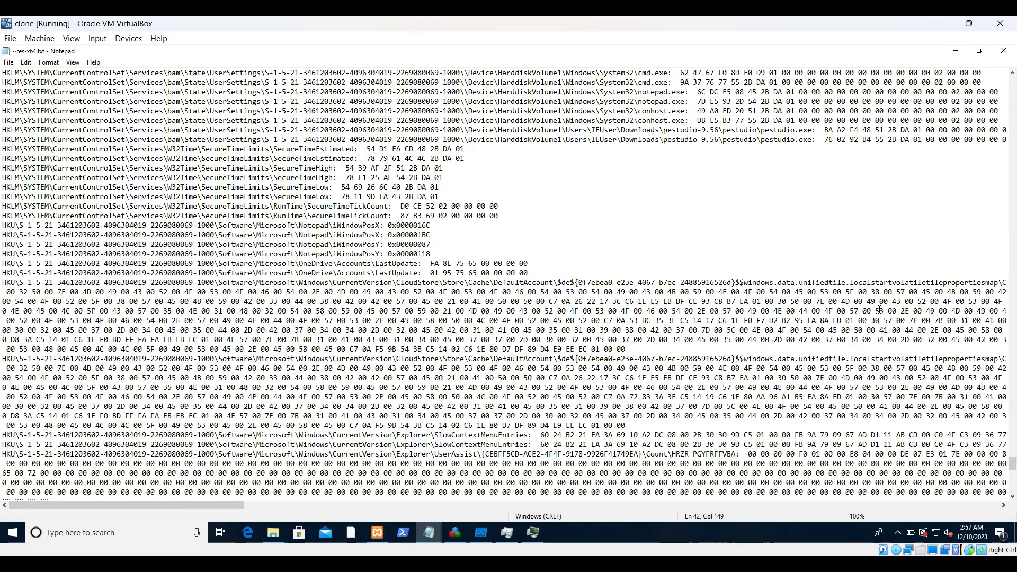
drag(1003, 234, 1003, 88)
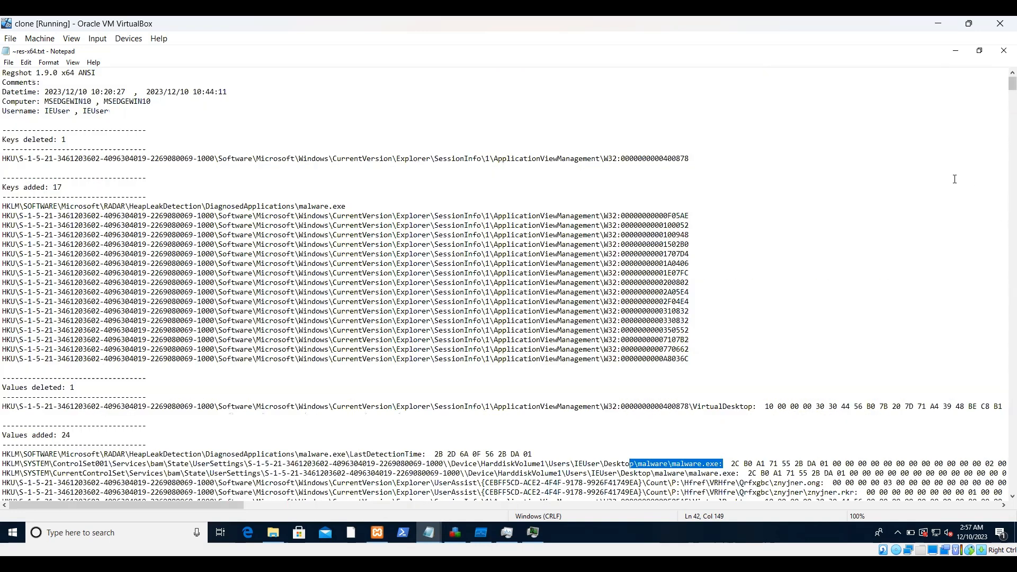
scroll(598, 385, down, 4)
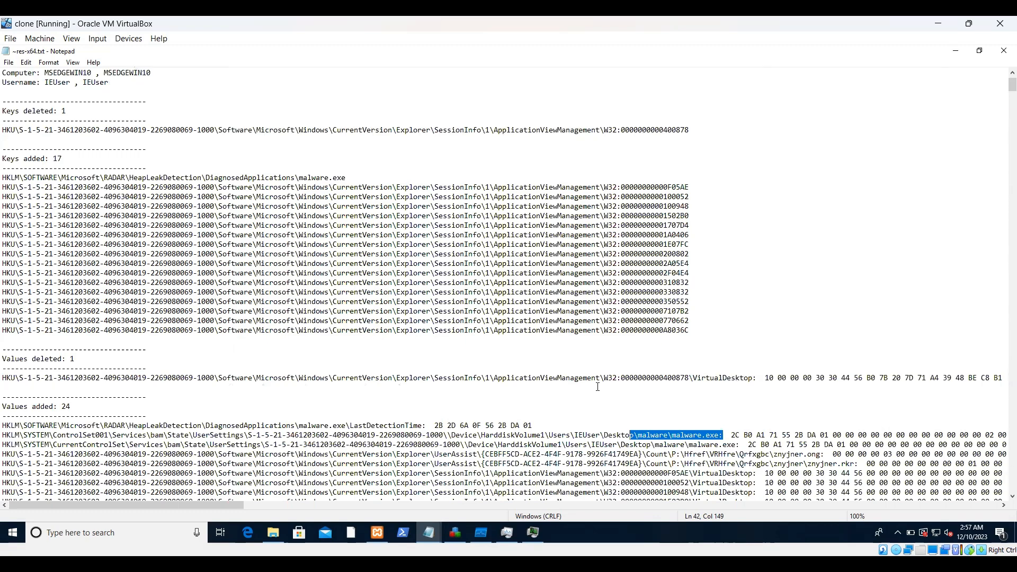
text(malw)
key(alt+Tab)
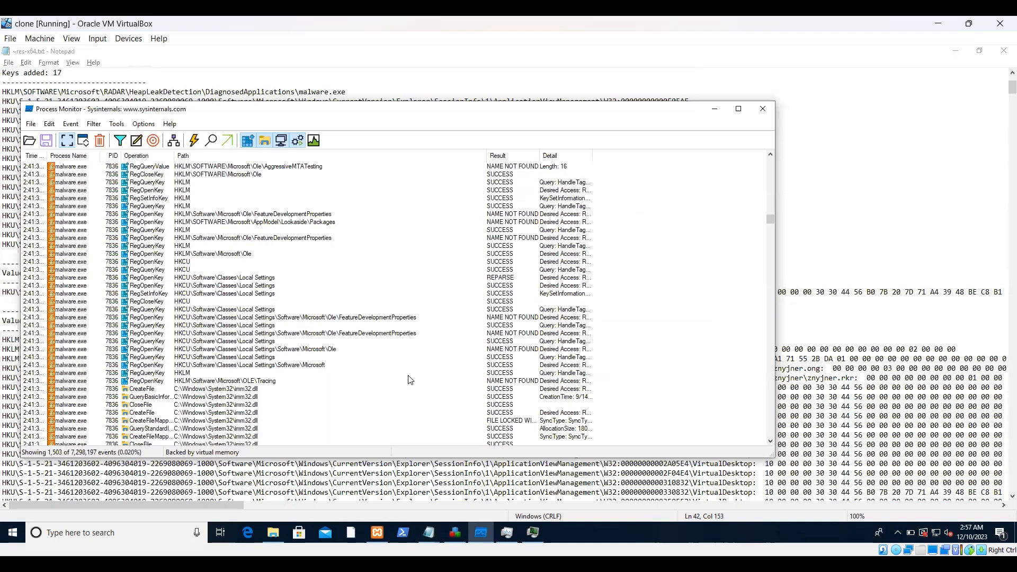
Step: Check the process using the most CPU in Task Manager and inspect malware.exe in Process Hacker's process list
click(507, 533)
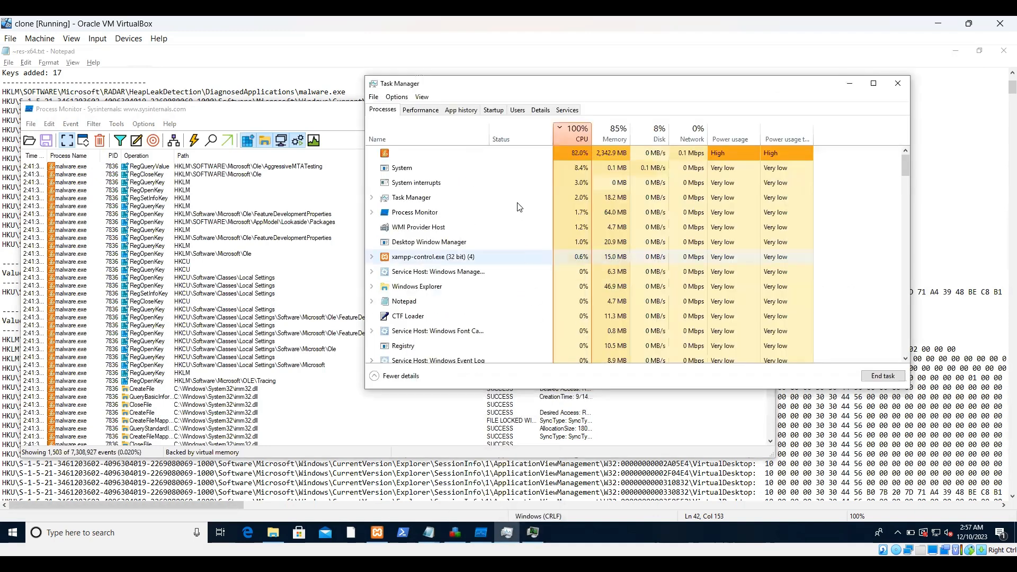
click(410, 158)
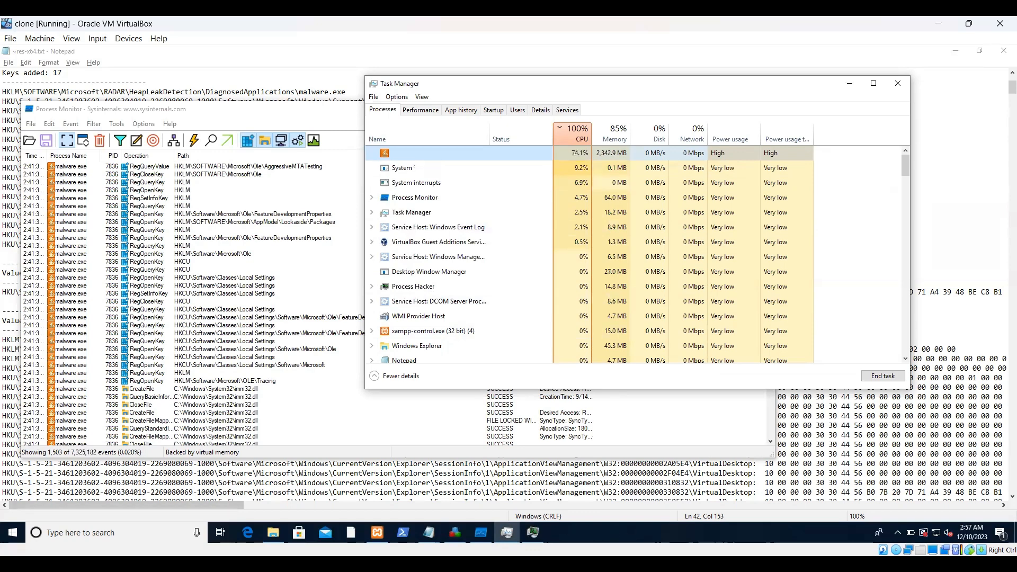
click(533, 532)
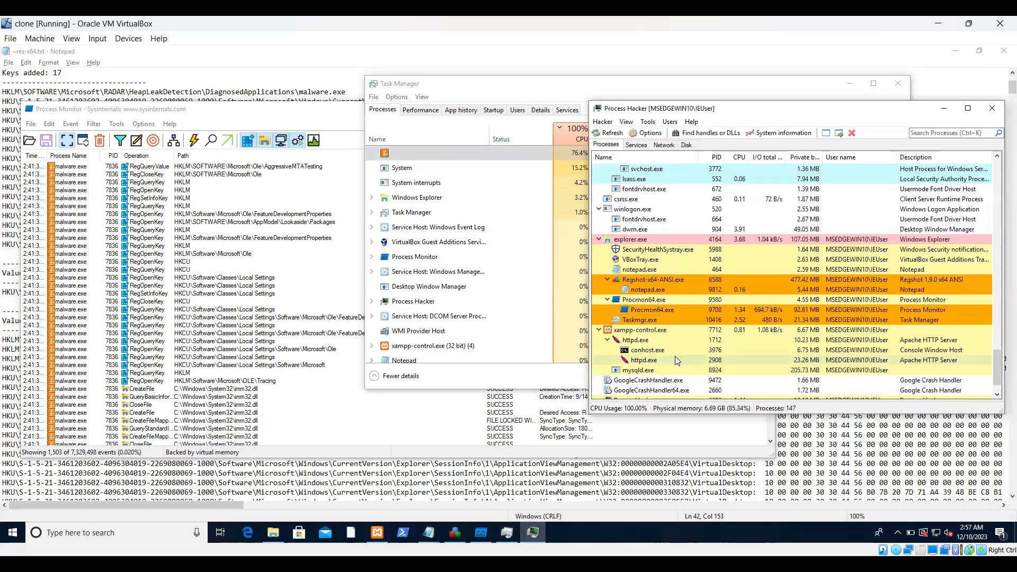
scroll(657, 350, down, 1)
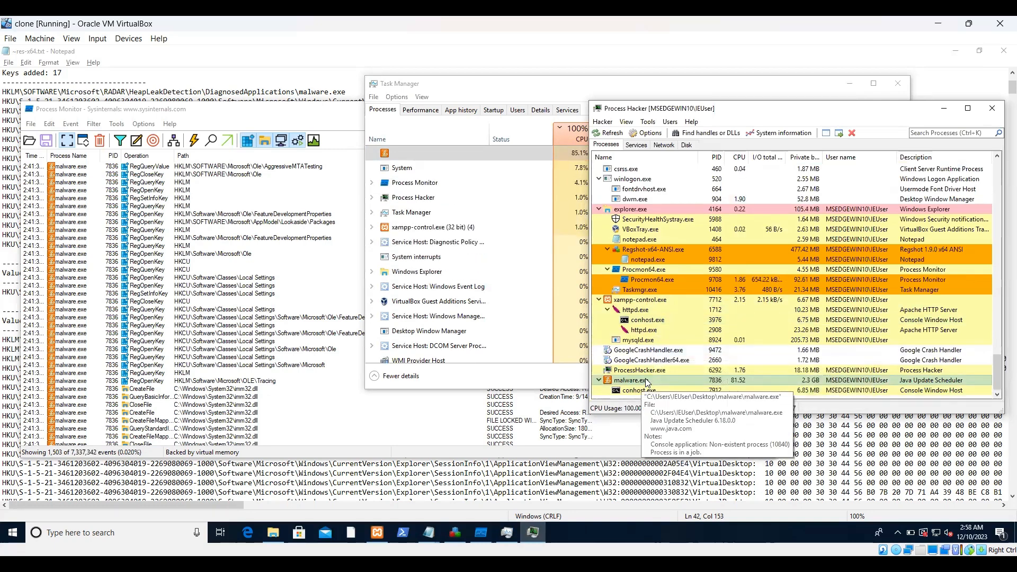
Step: Examine Process Hacker's services list and its network connections, including those of malware.exe
click(637, 146)
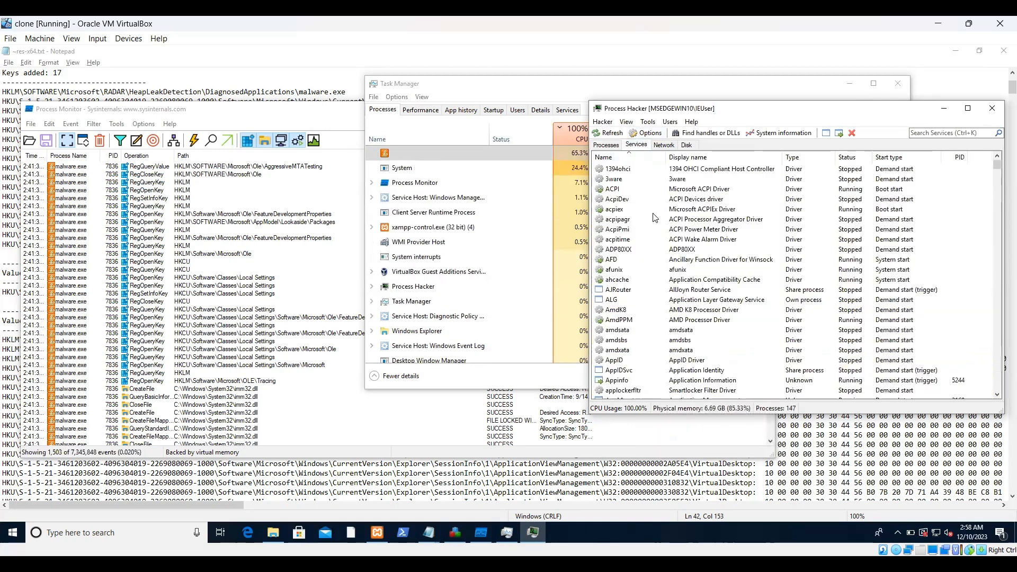
scroll(668, 260, down, 7)
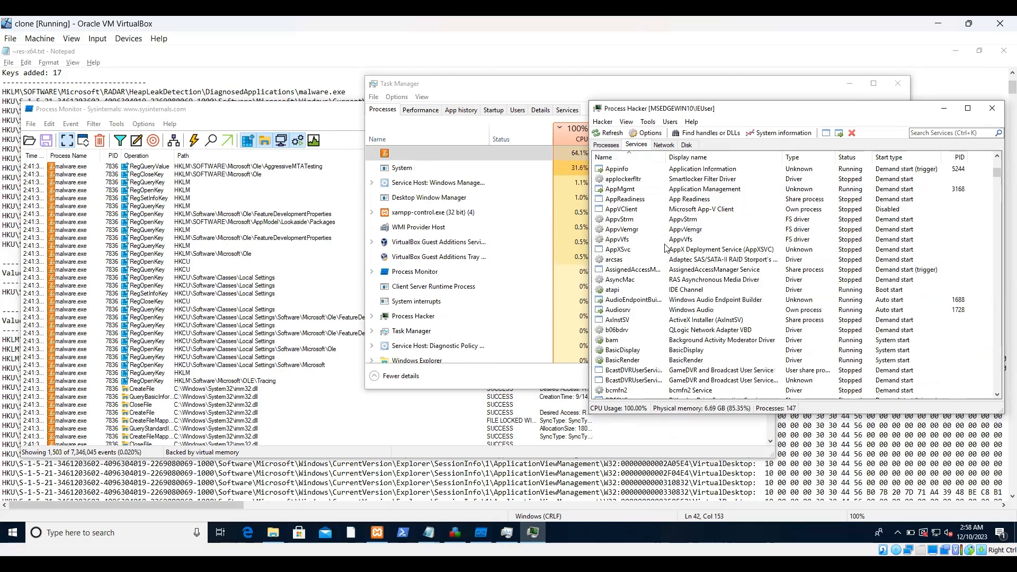
click(664, 146)
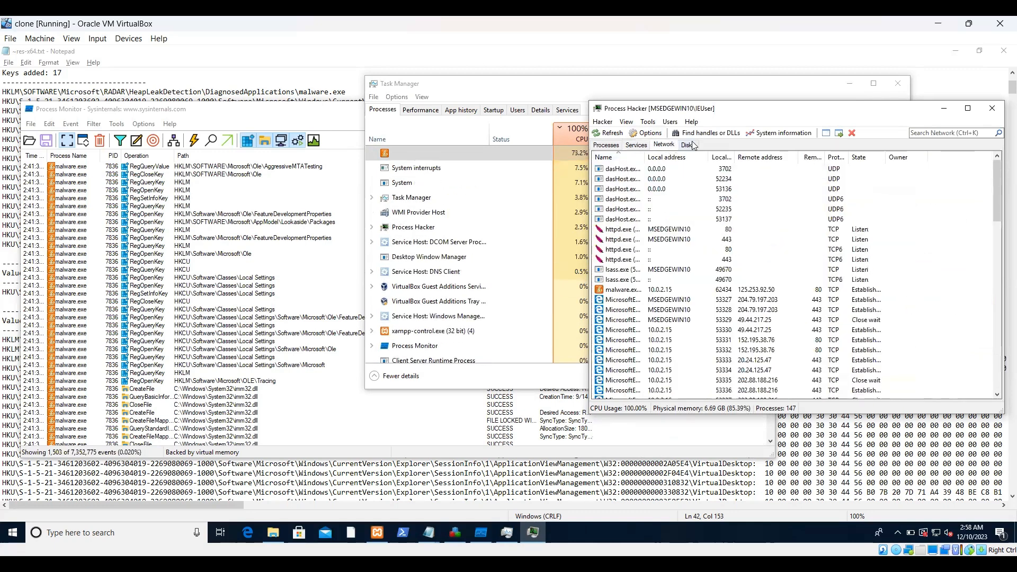
scroll(658, 304, down, 3)
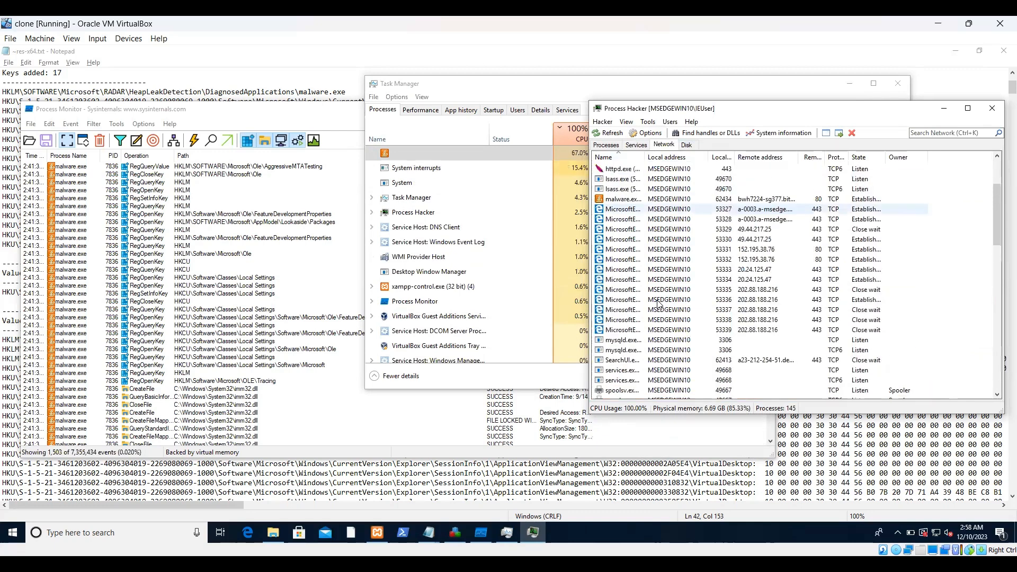
Step: Look through the rest of the network connections and inspect the full remote address of malware.exe's connection
scroll(659, 303, down, 2)
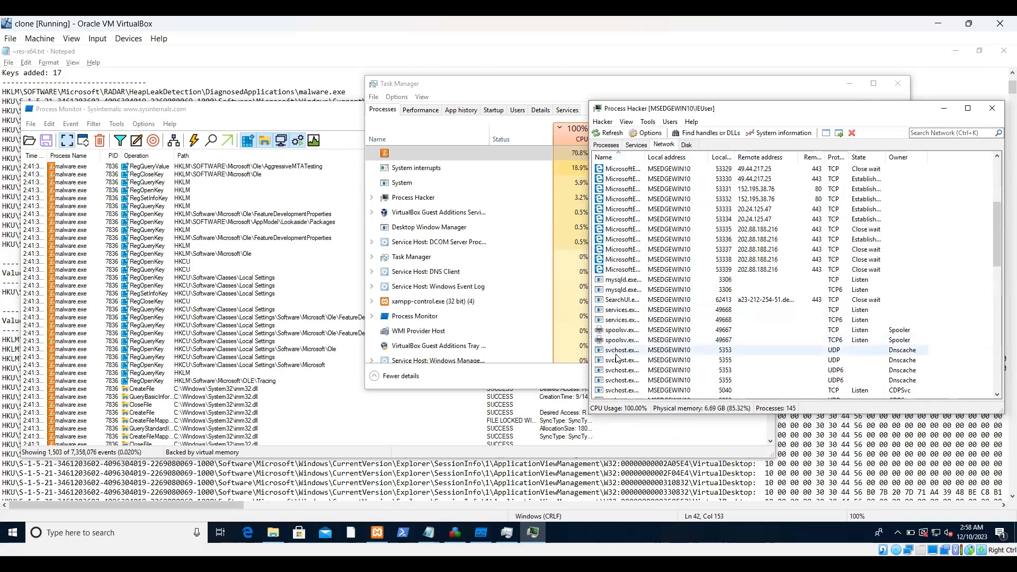
scroll(618, 359, down, 12)
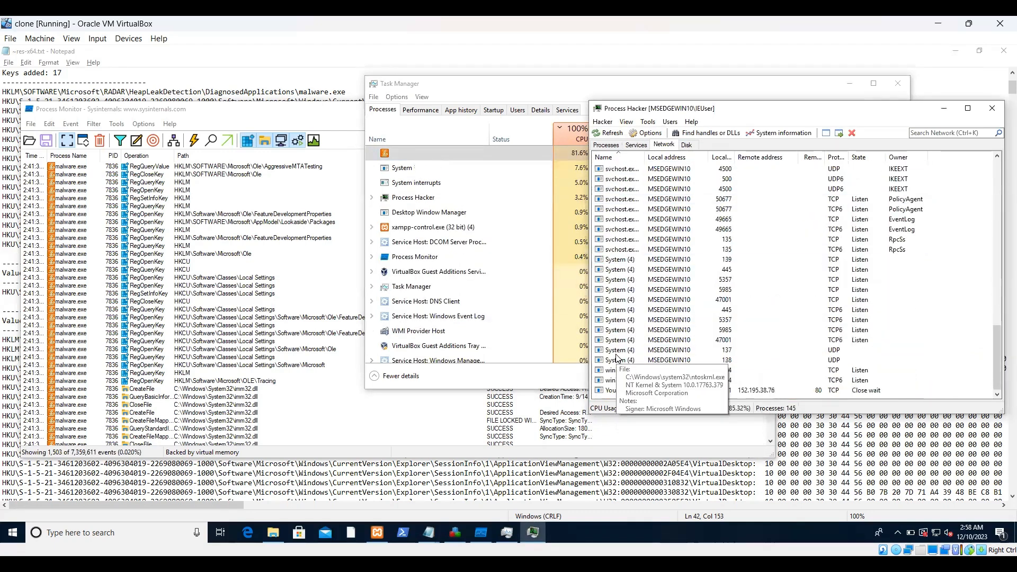
scroll(637, 319, up, 4)
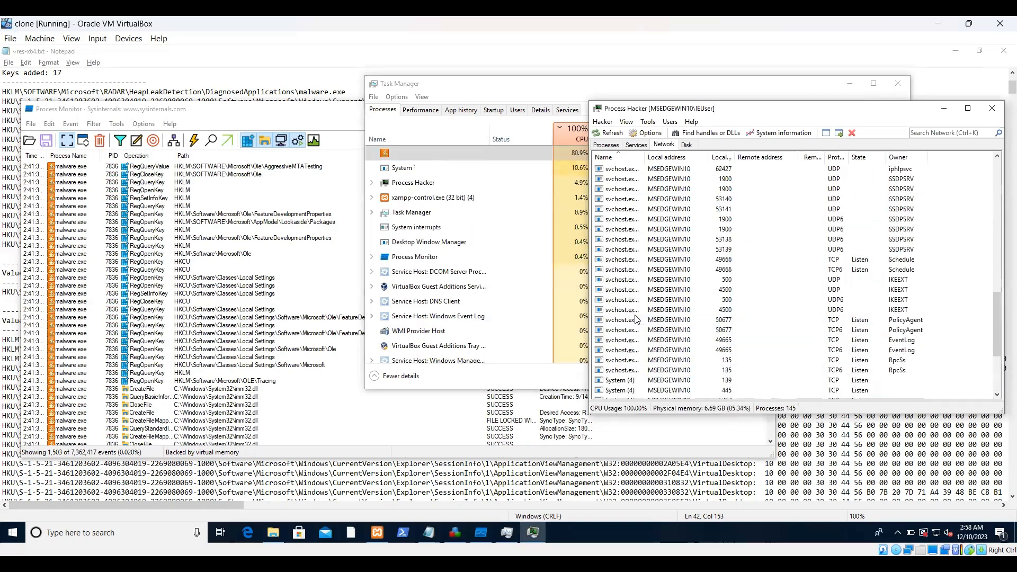
scroll(637, 319, up, 5)
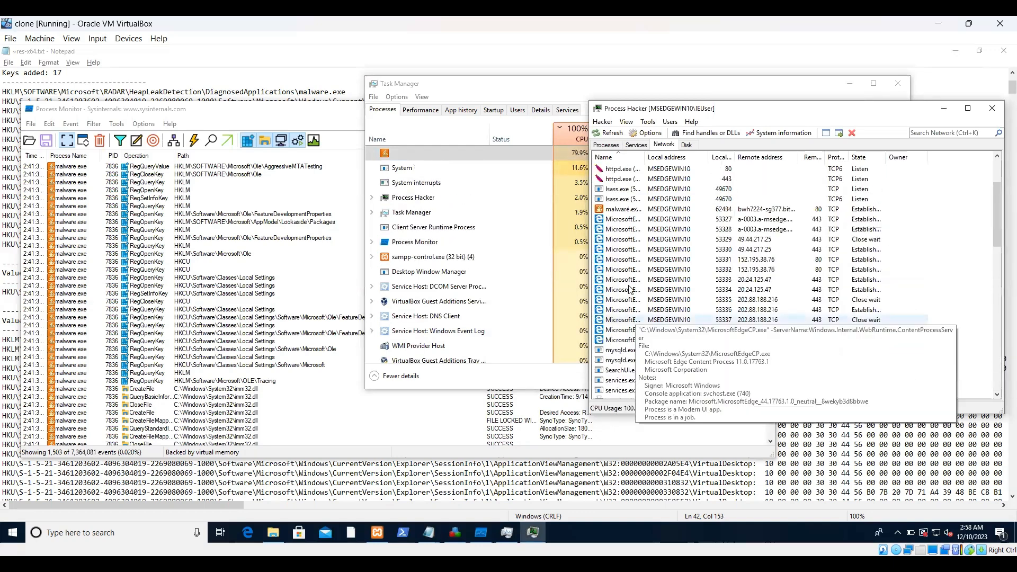
click(708, 208)
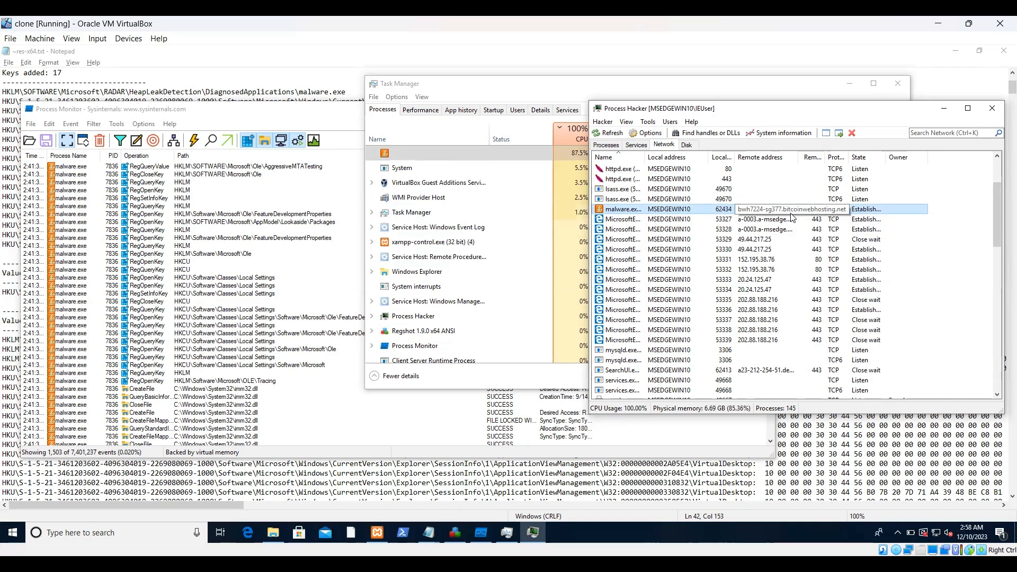
Step: Go from malware.exe's network connection to its process entry and terminate the process
right_click(619, 211)
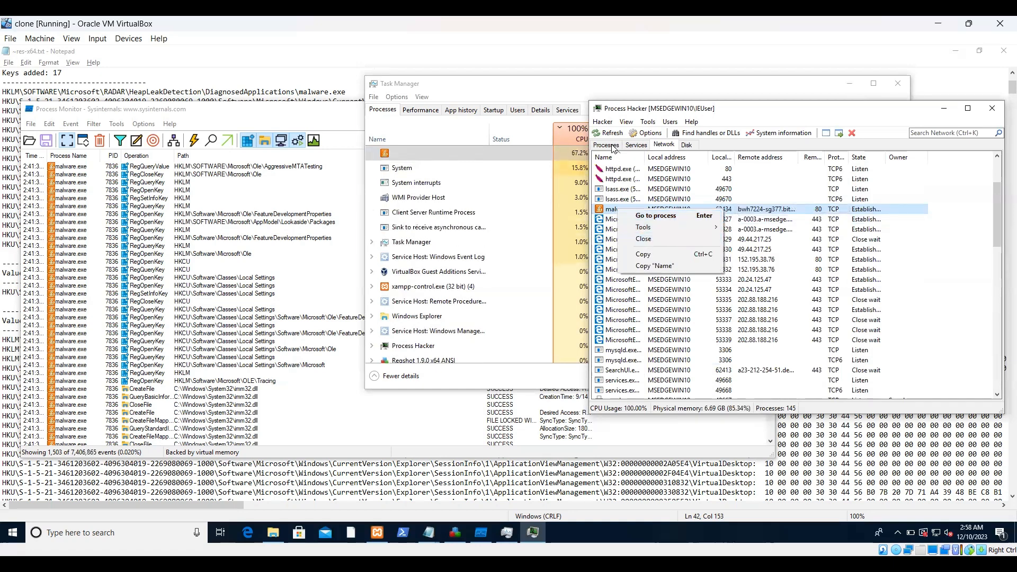
click(656, 216)
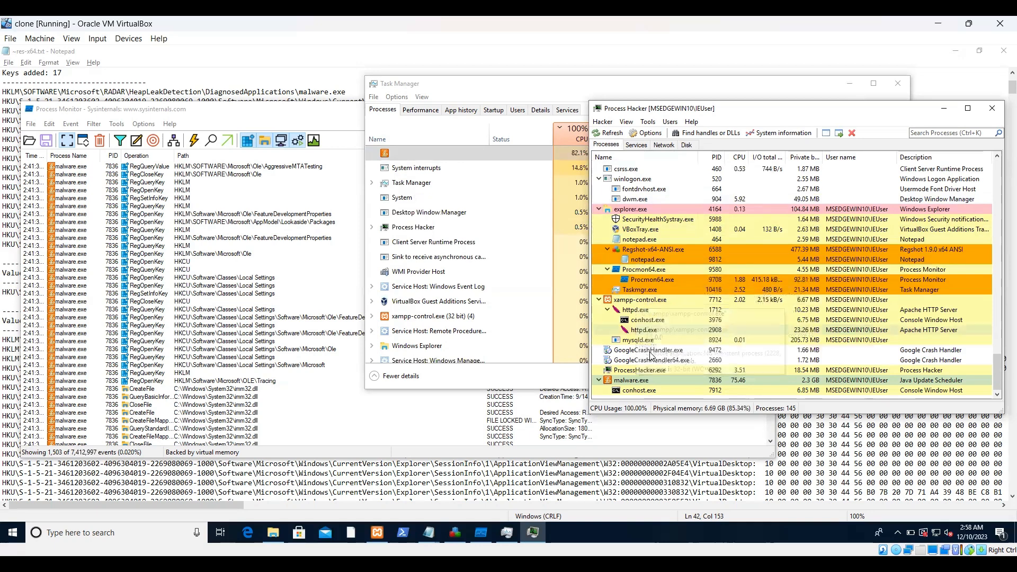
right_click(629, 381)
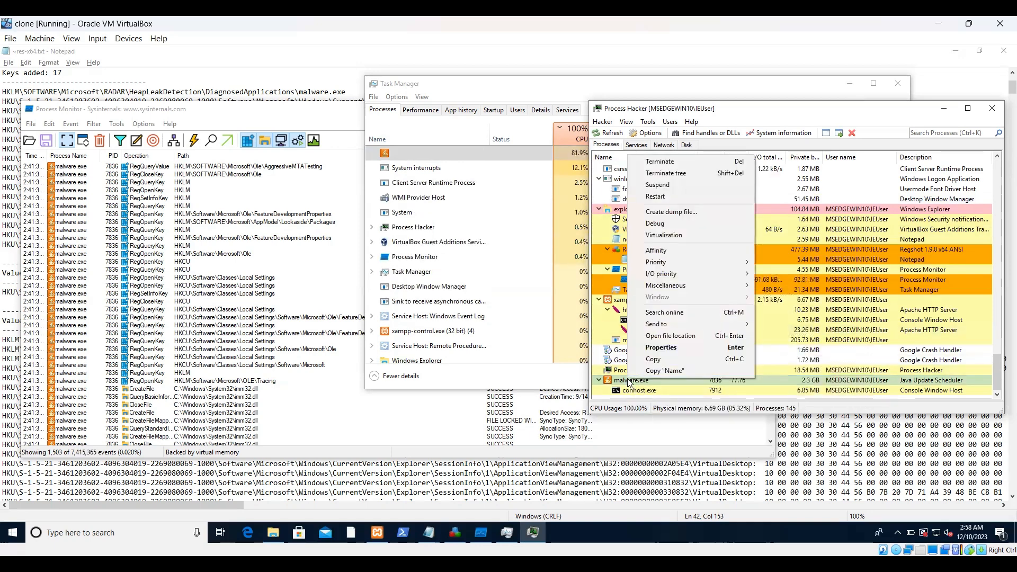
click(657, 165)
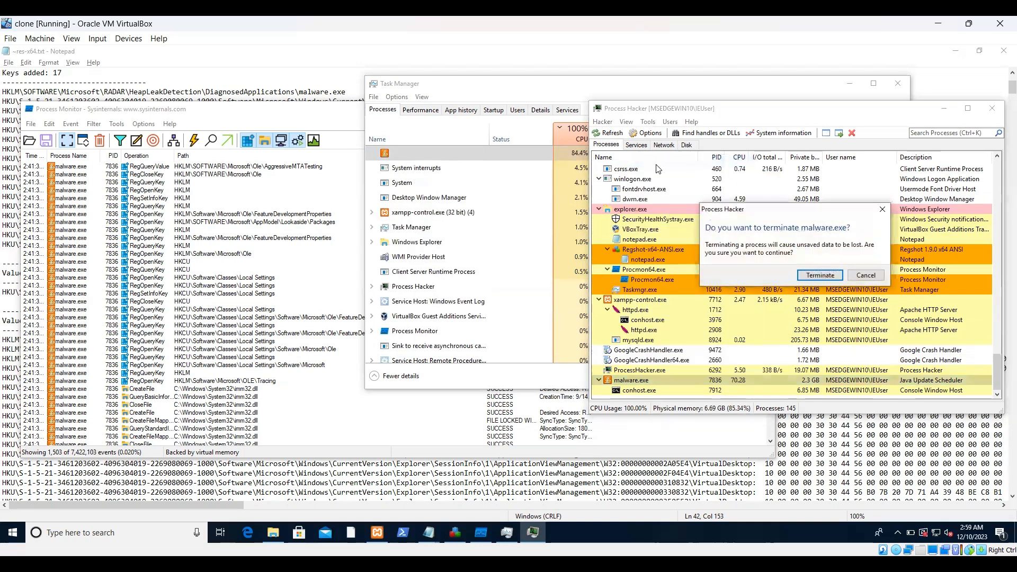
click(804, 277)
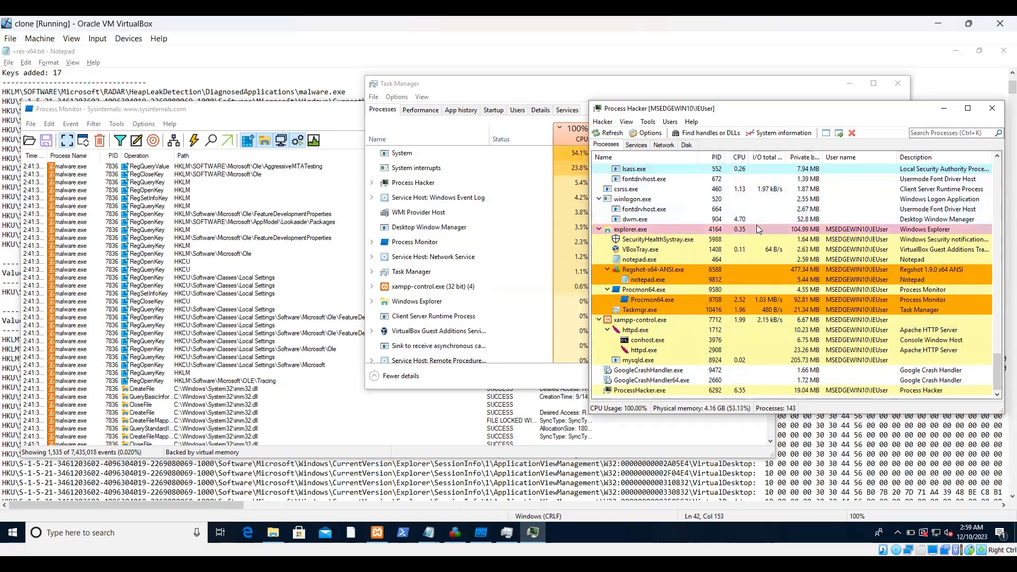
Step: Minimize Process Hacker and switch to Process Monitor, selecting a malware.exe RegOpenKey event for HKCU\Software\Classes\Local Settings
drag(757, 225, 944, 109)
click(944, 109)
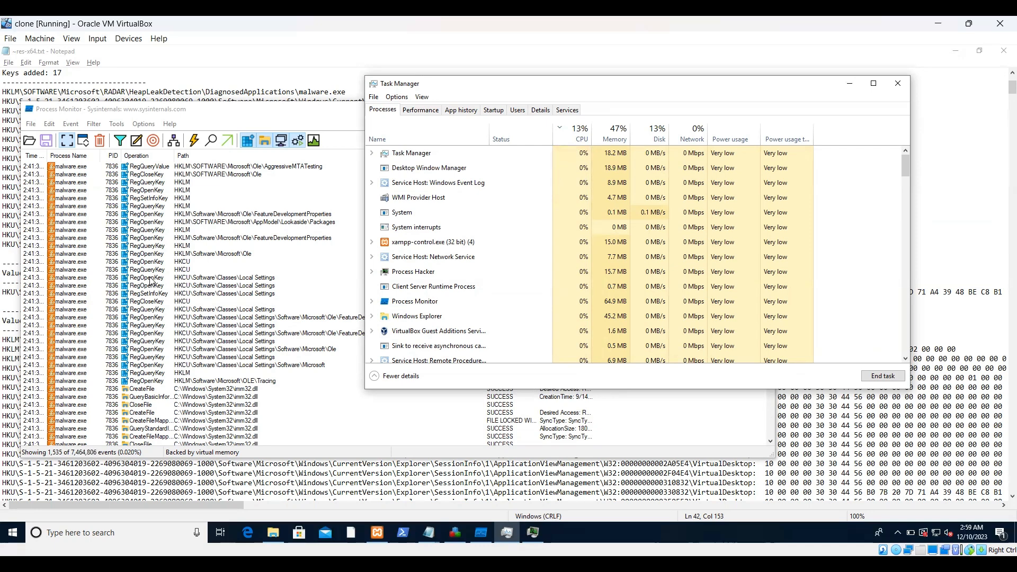
click(150, 278)
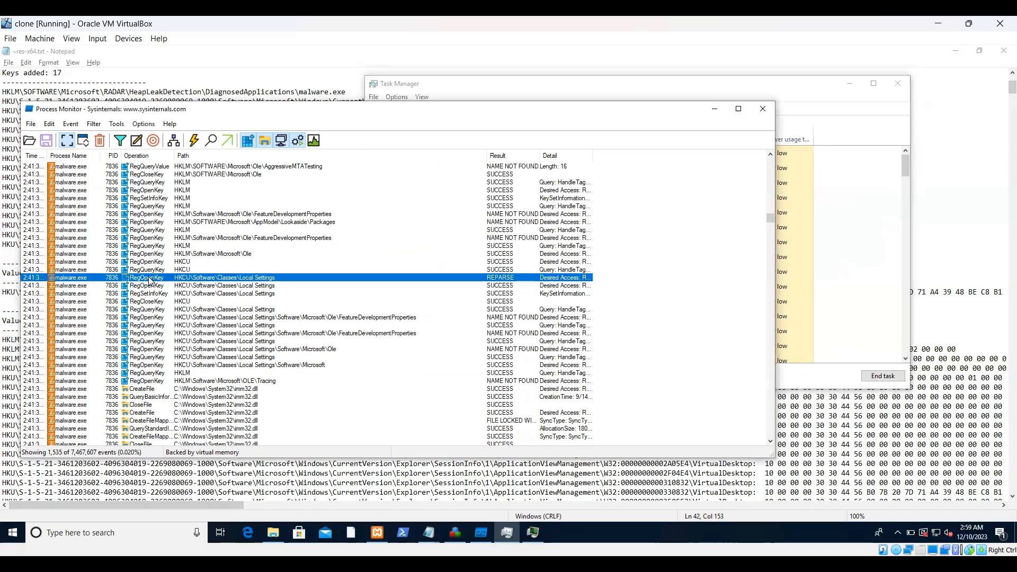